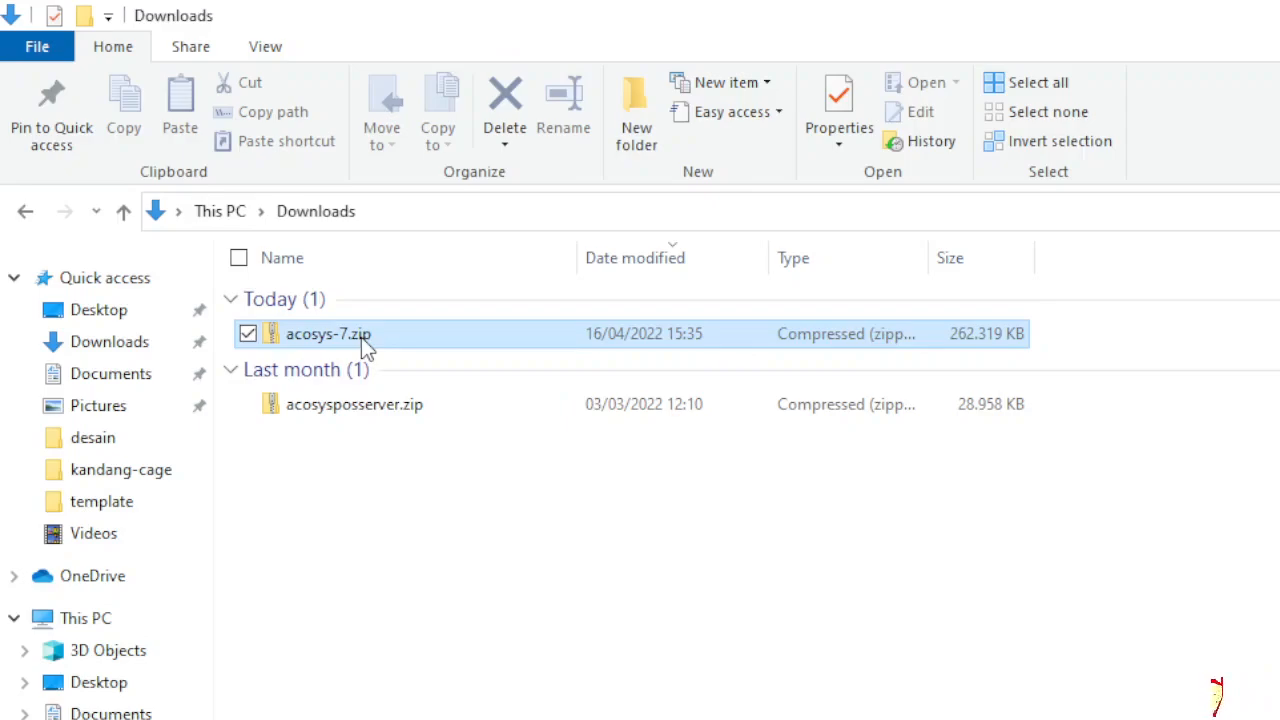
- Use WinRAR's Extract files to unpack acosys-7.zip into the root of Local Disk (C:)
right_click(361, 337)
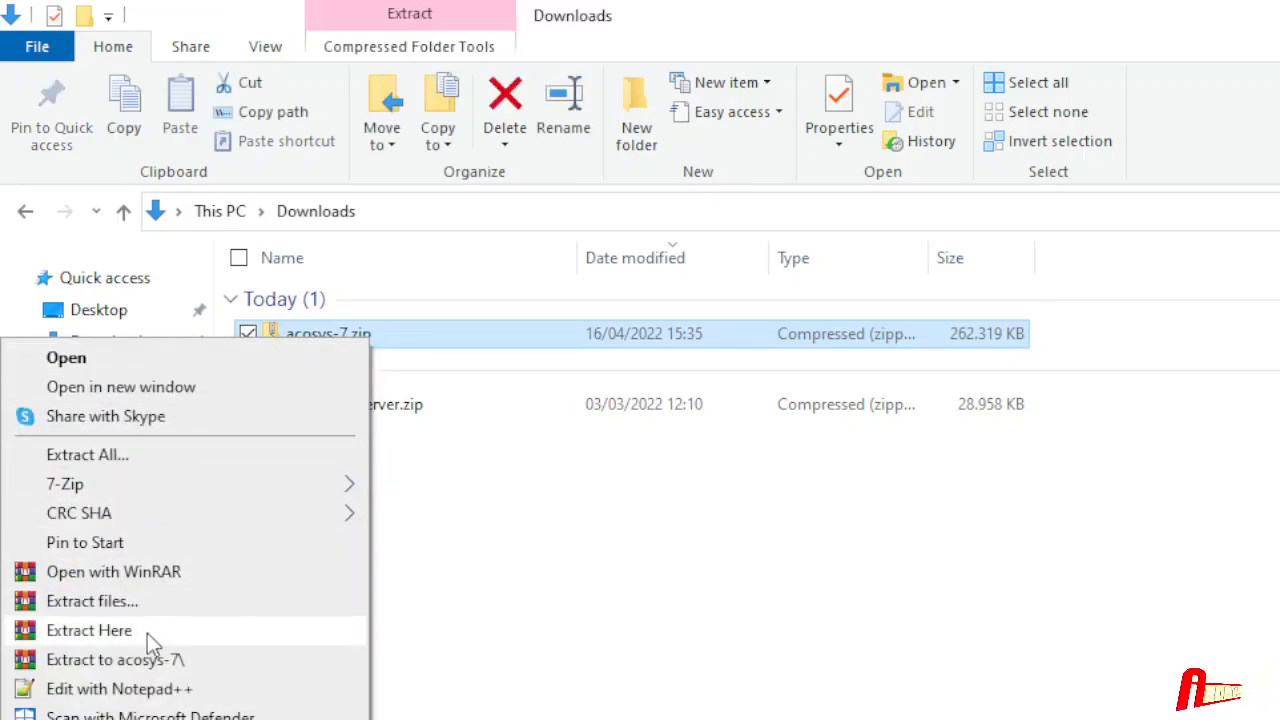
left_click(153, 605)
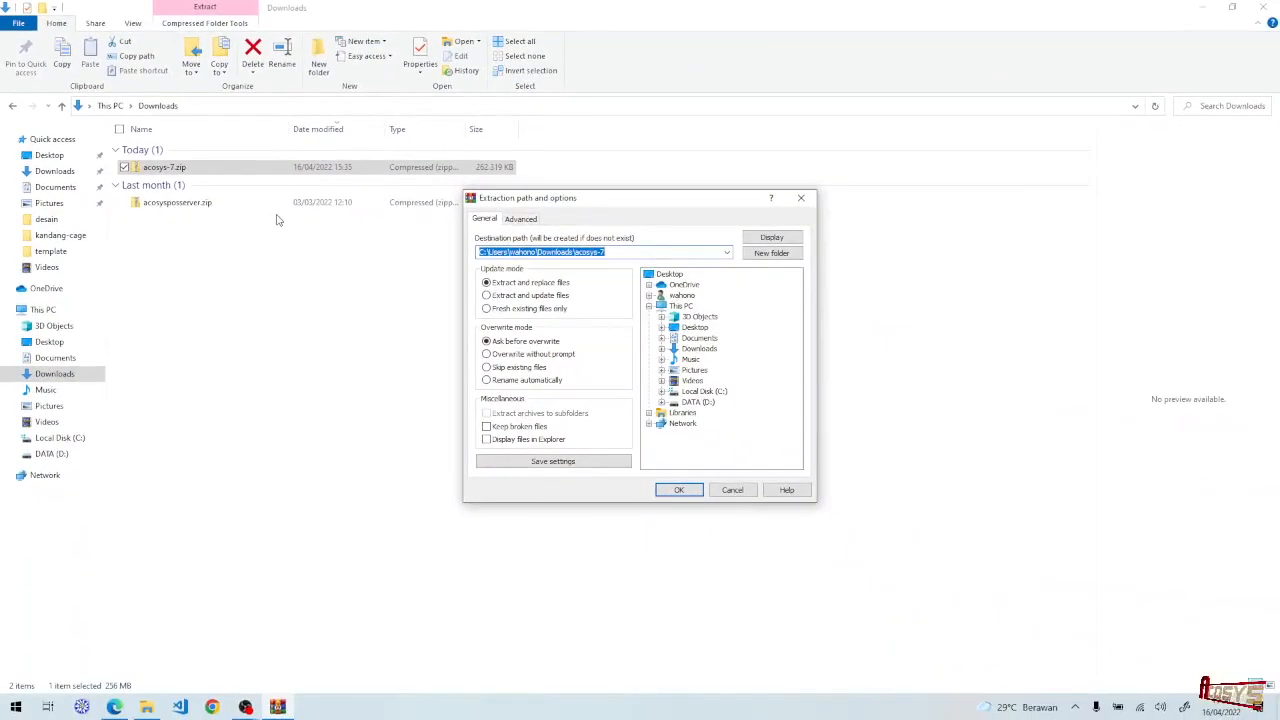
left_click(703, 392)
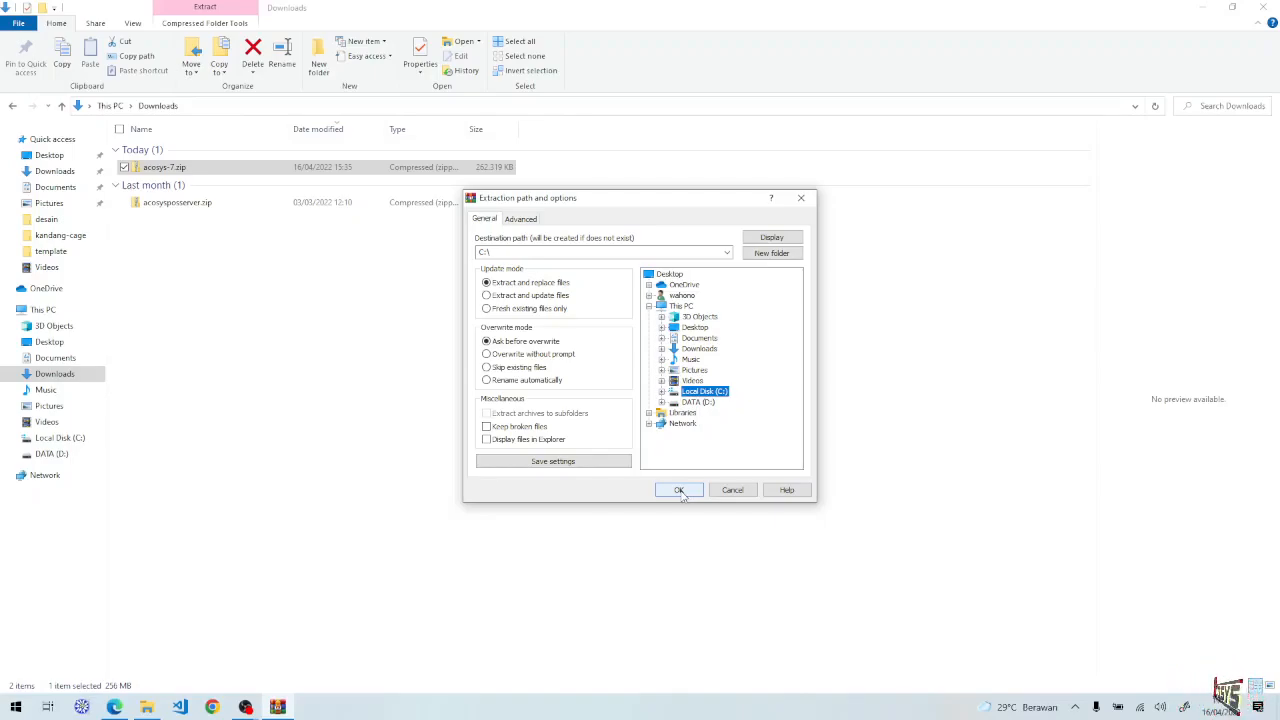
left_click(679, 491)
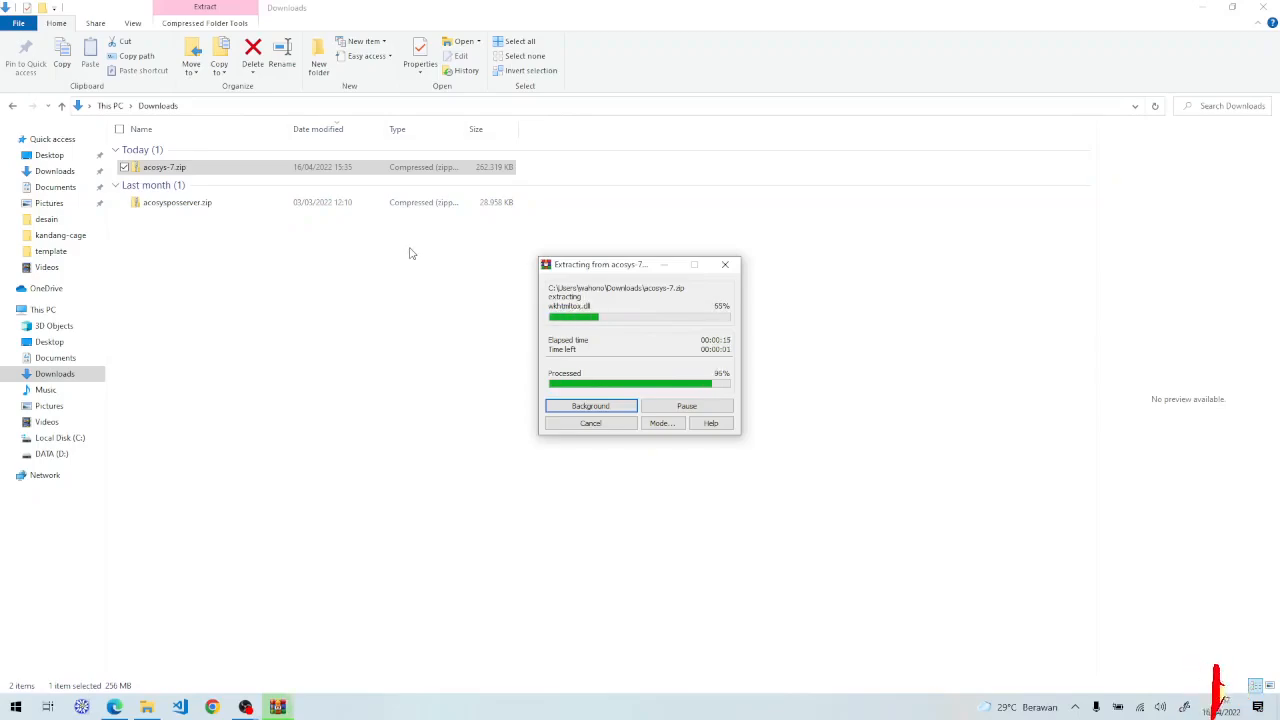
- Confirm acosys-7 on C: is 533 MB (4,662 files, 232 folders) in Properties, then open it
left_click(52, 440)
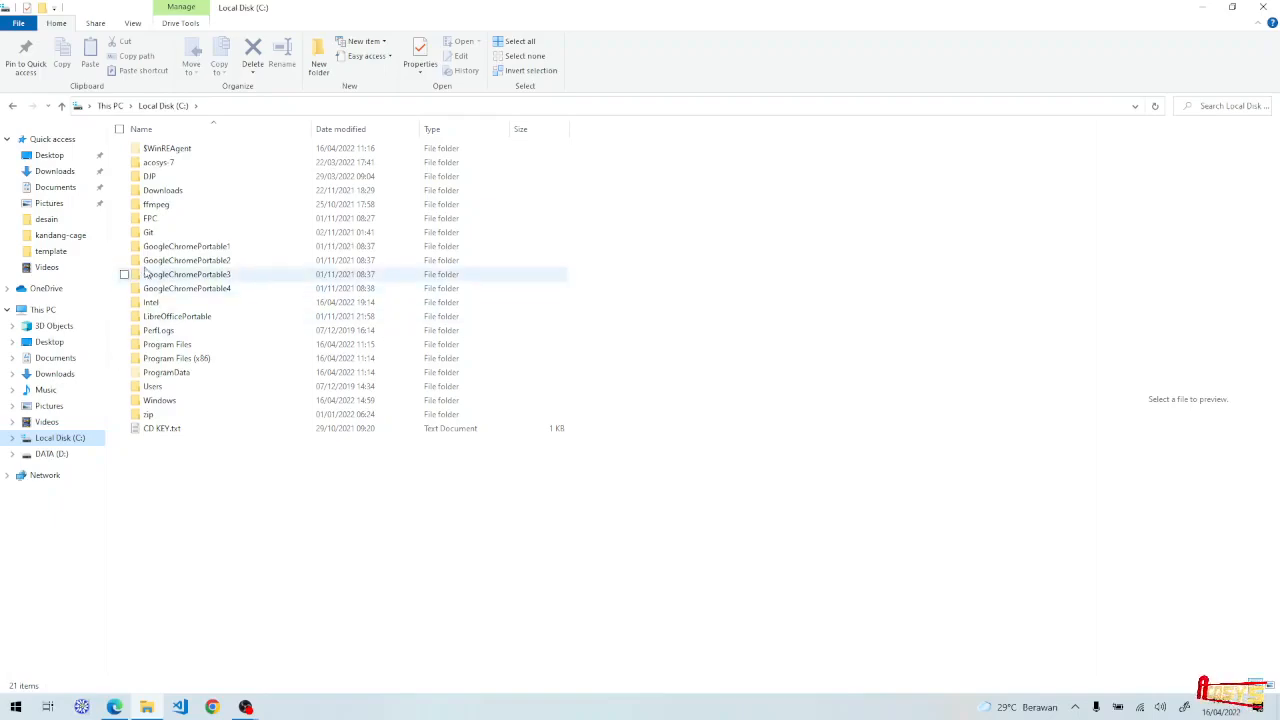
right_click(195, 162)
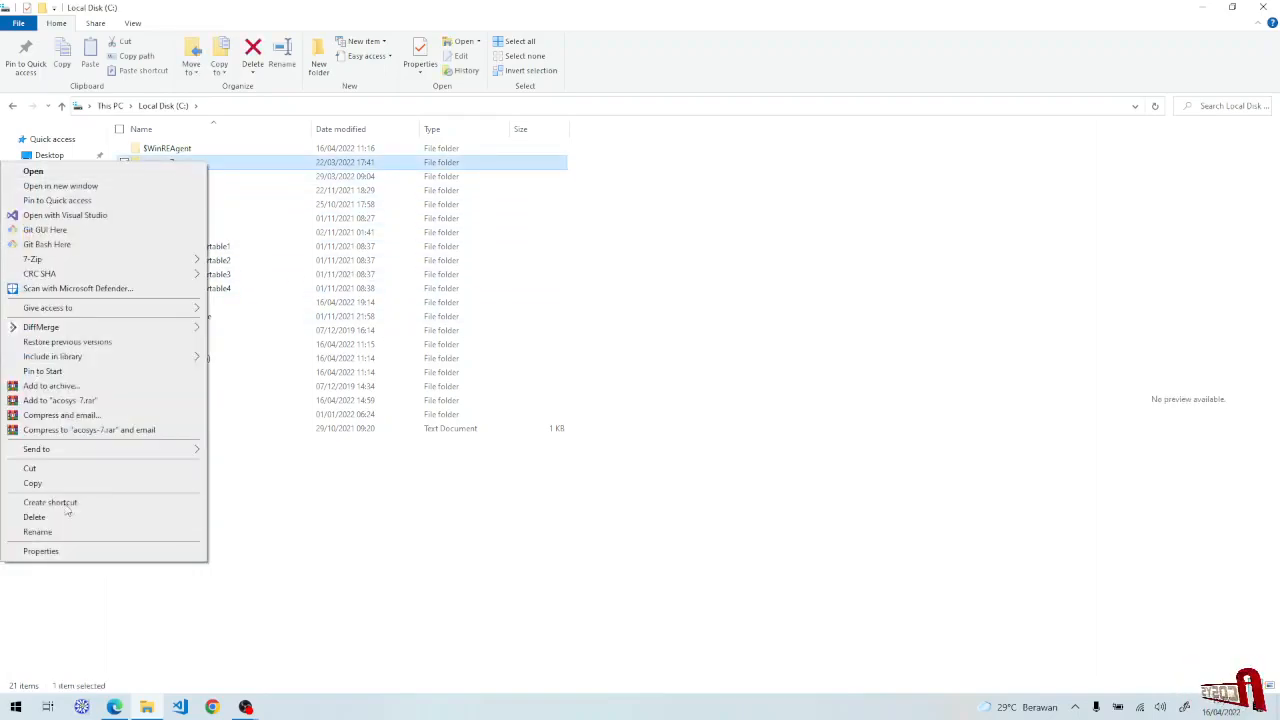
left_click(68, 551)
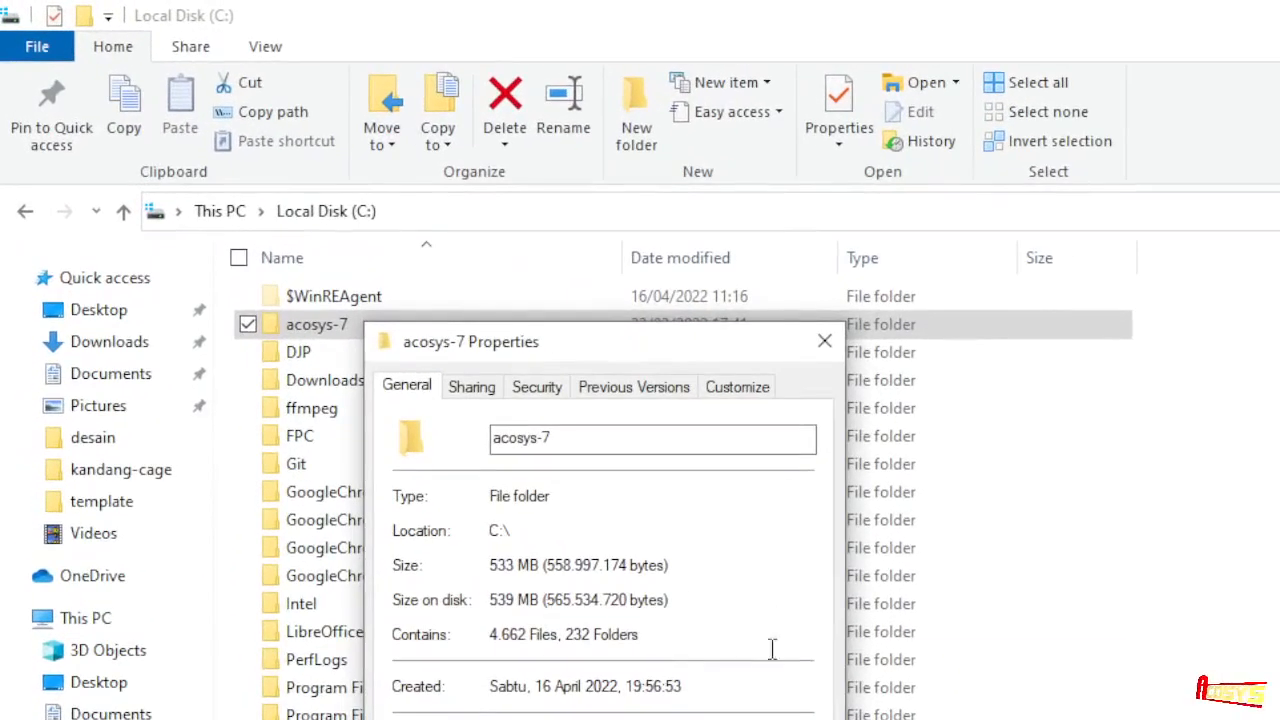
left_click(825, 339)
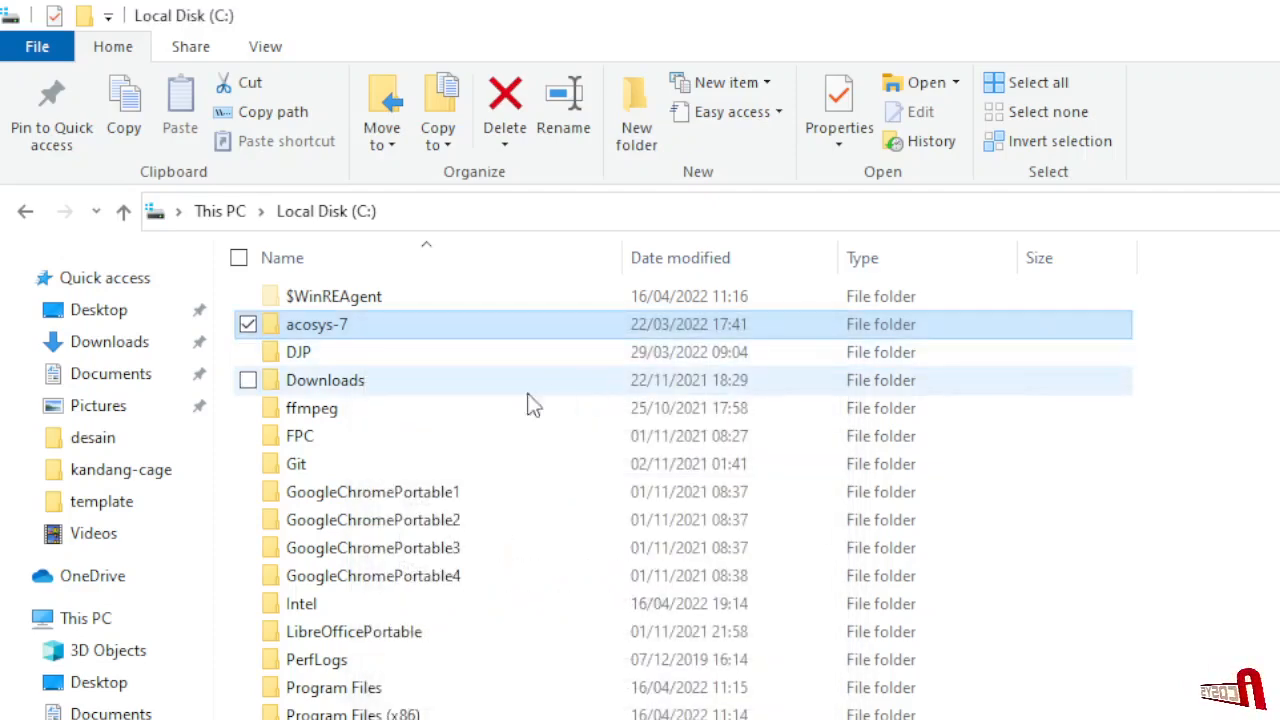
double_click(306, 326)
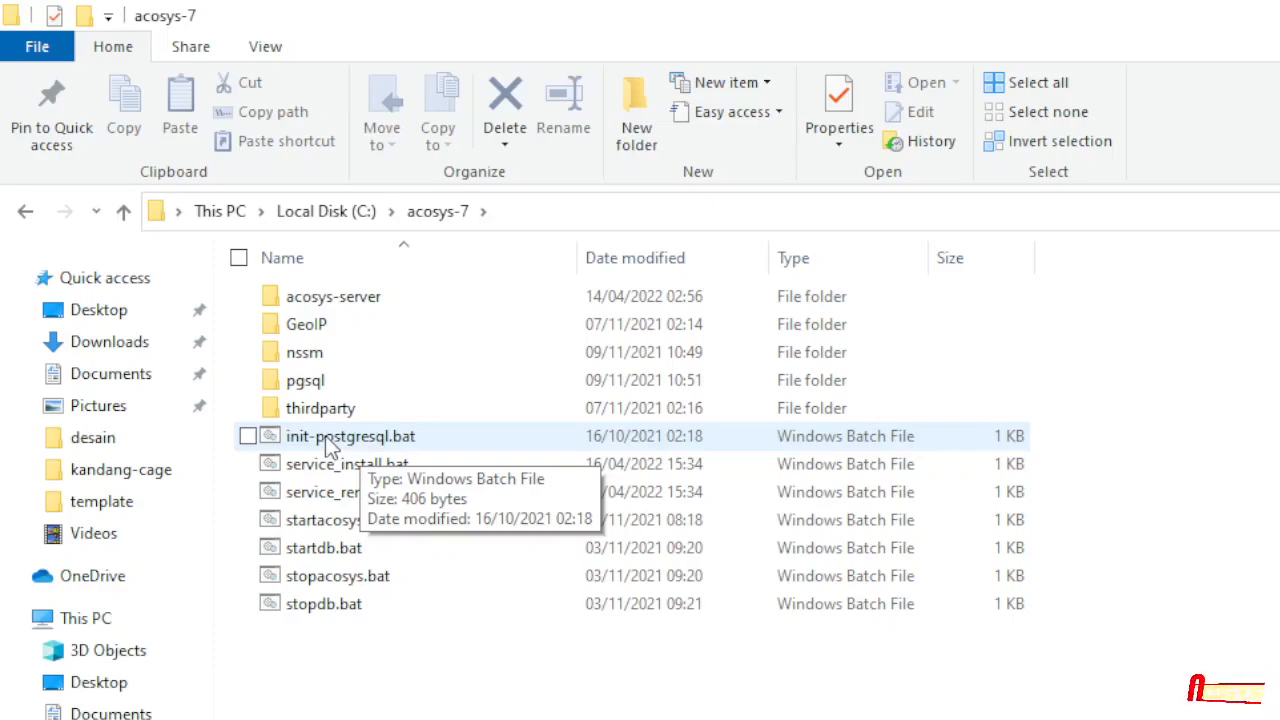
- Run init-postgresql.bat and enter the superuser password twice to initialise C:/acosys-7/pgsql/data
left_click(341, 440)
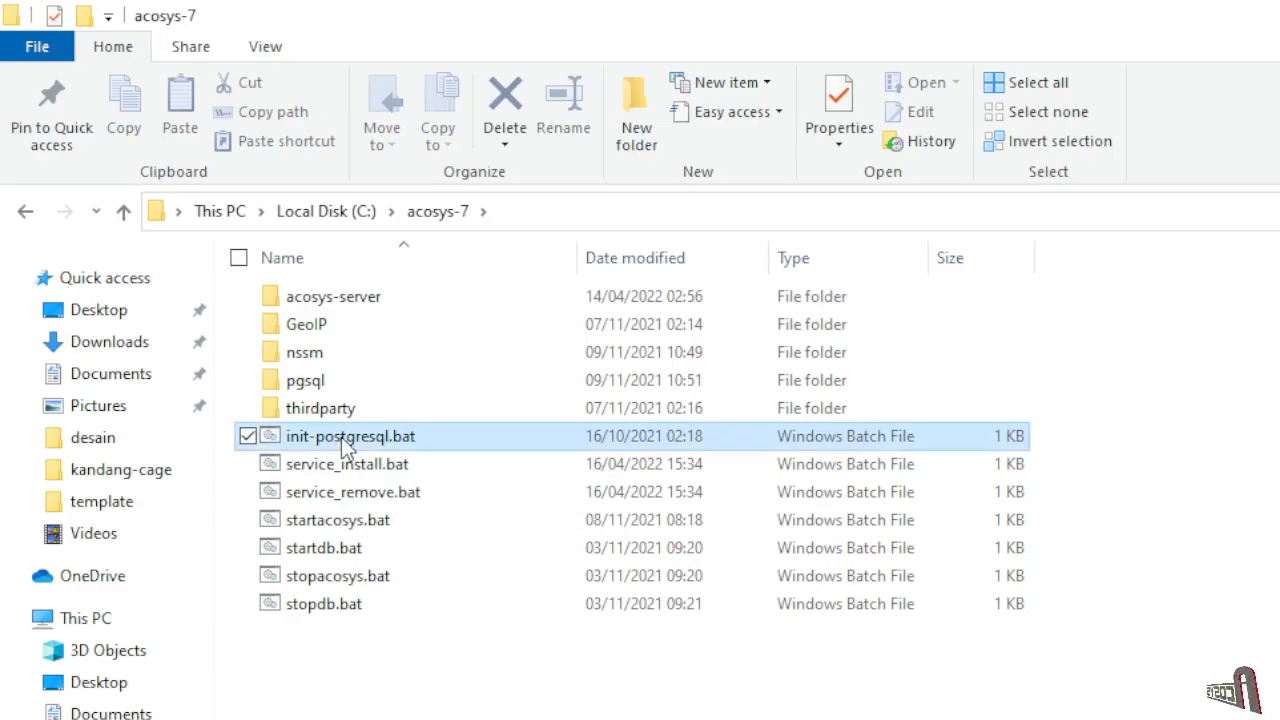
left_click(341, 437)
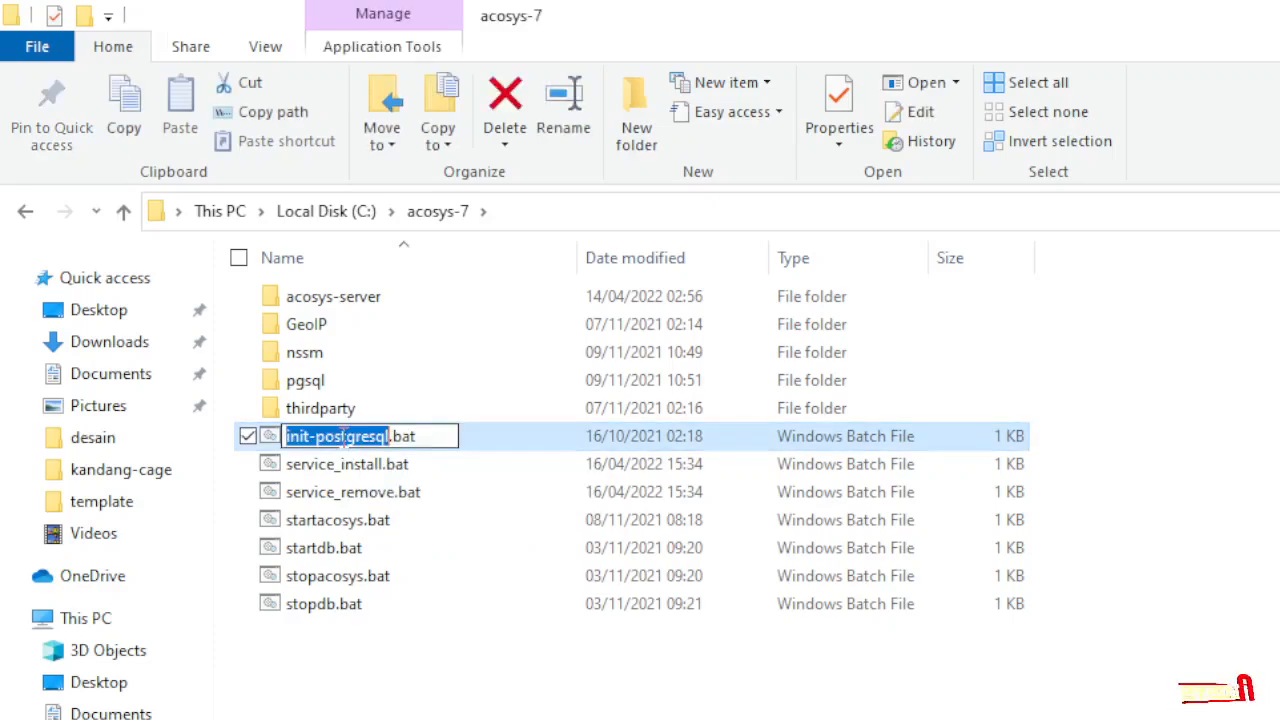
left_click(474, 436)
double_click(475, 436)
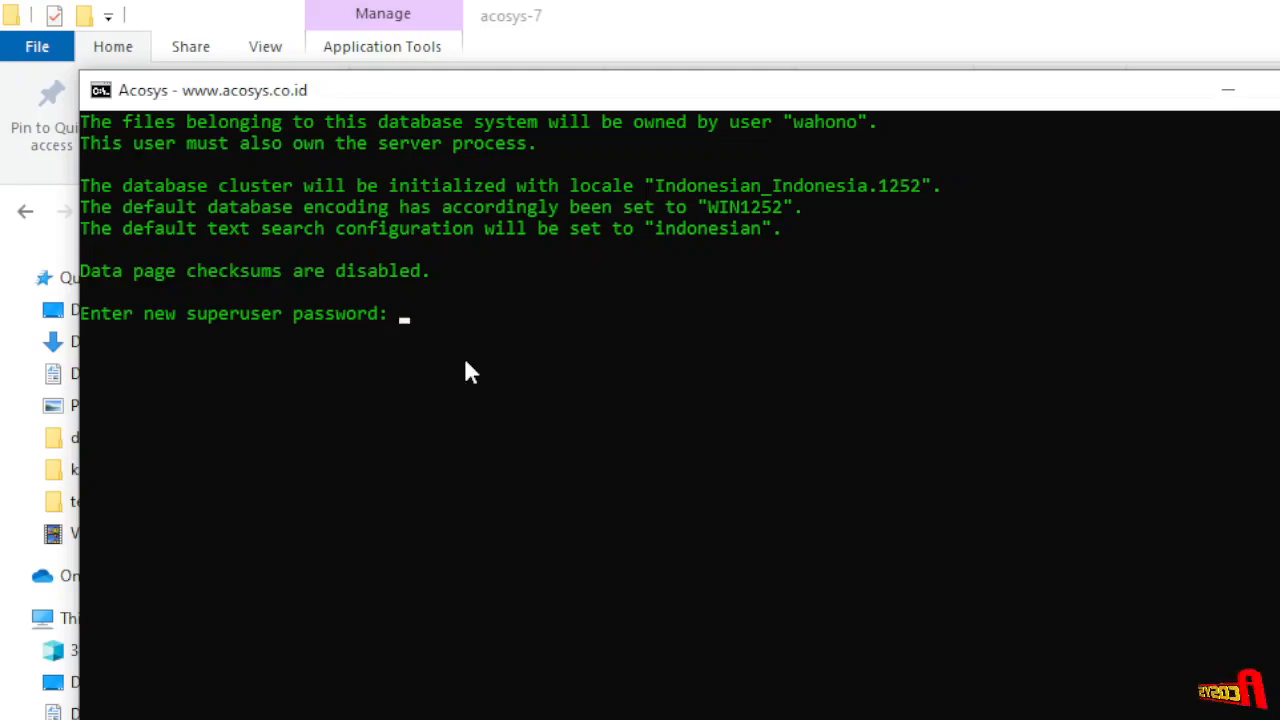
key("Return")
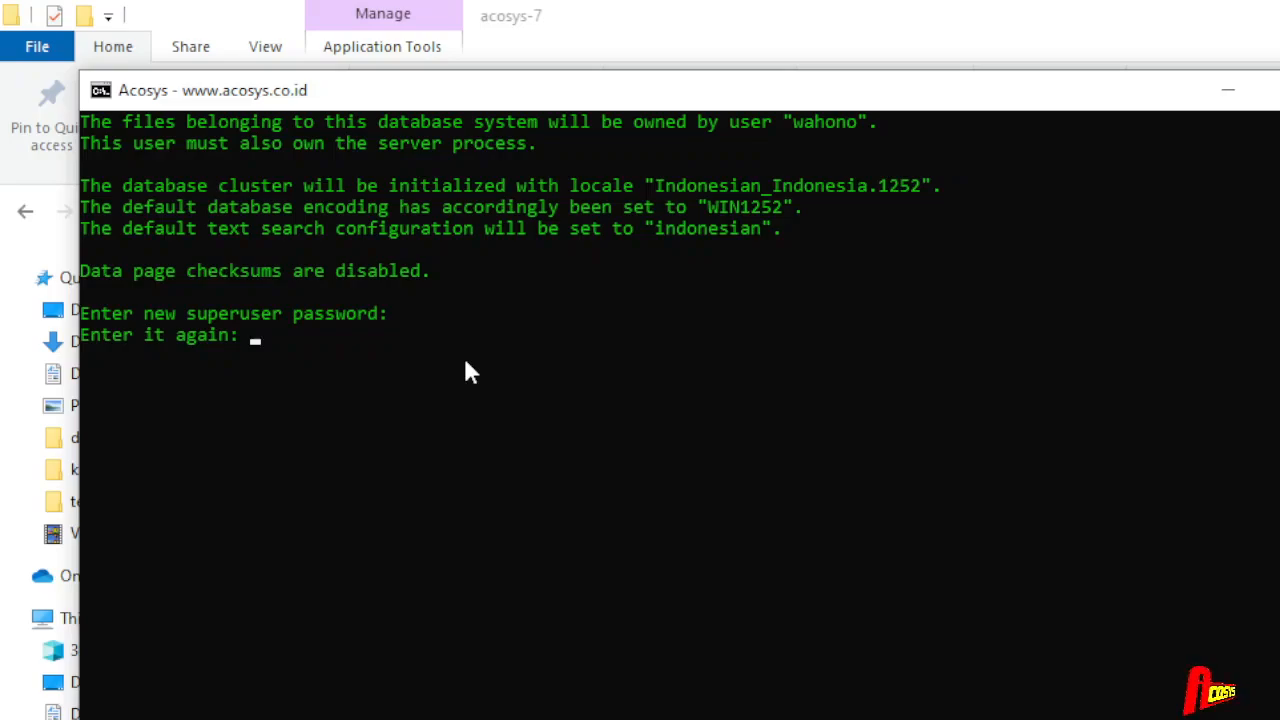
key("Return")
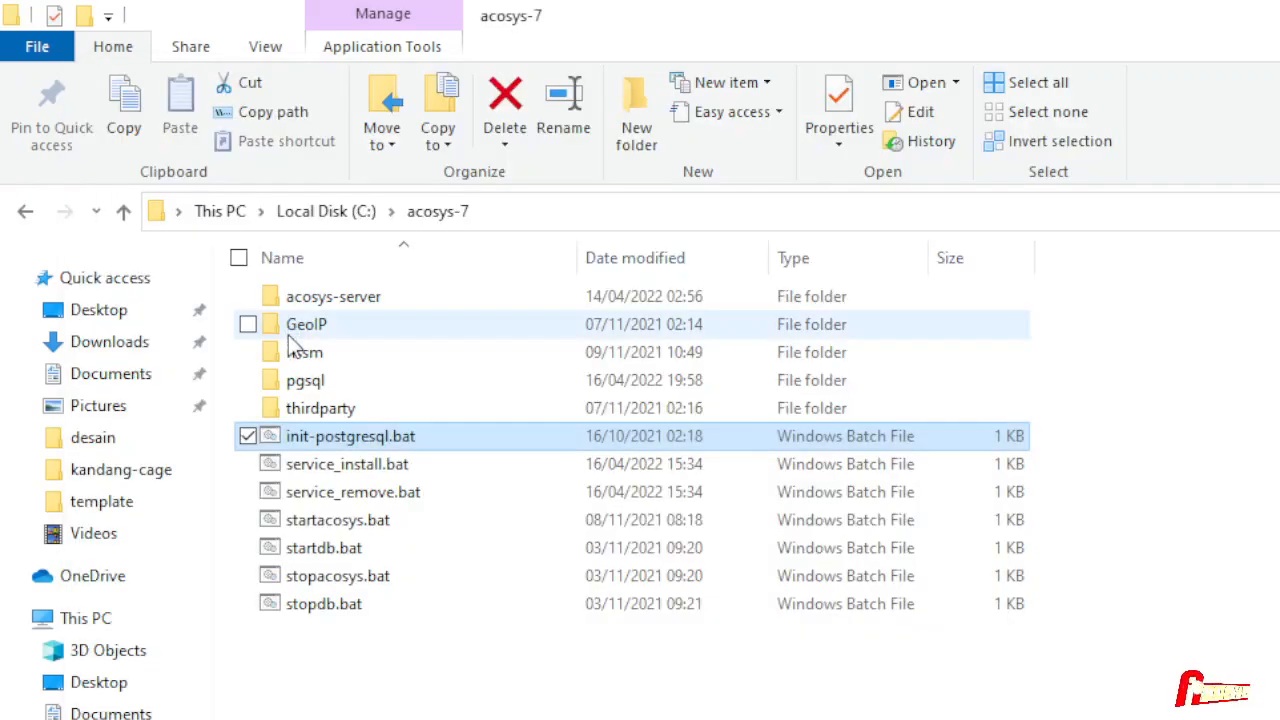
- Open the acosys-server folder and scroll down to acosys.conf
left_click(341, 287)
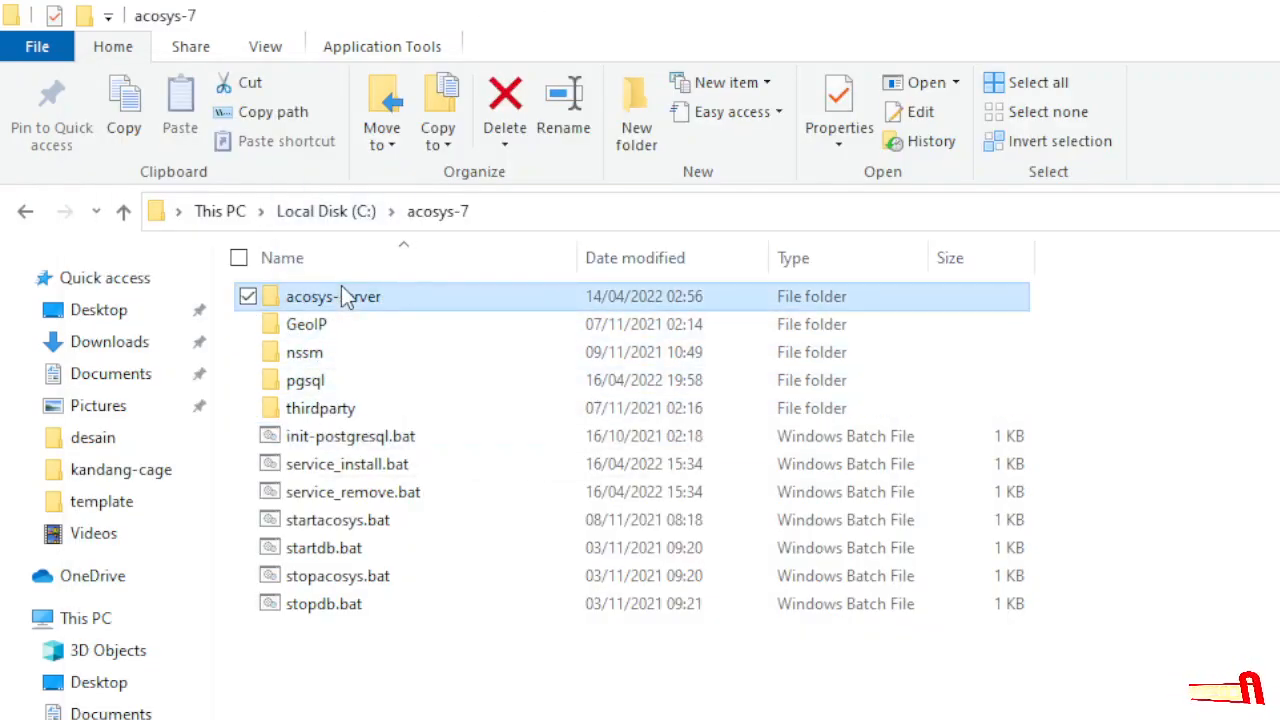
left_click(344, 297)
left_click(346, 297)
double_click(246, 293)
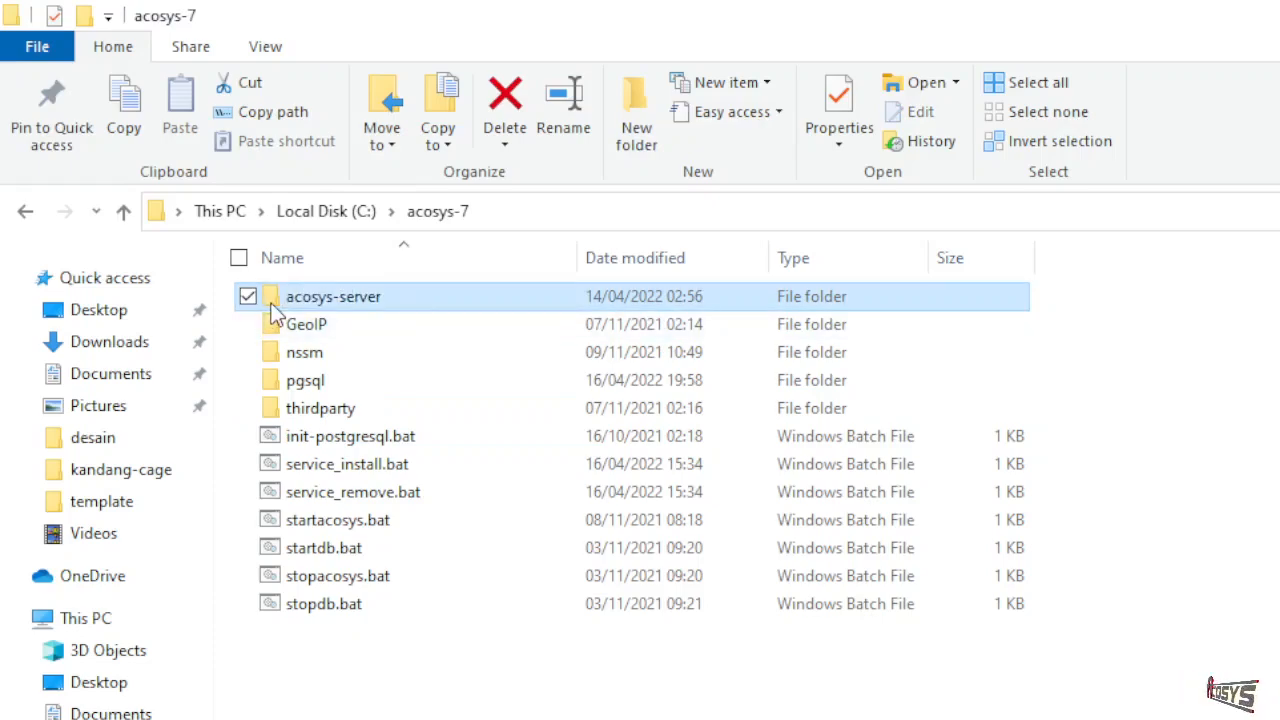
scroll(300, 480, "down", 4)
scroll(310, 490, "down", 5)
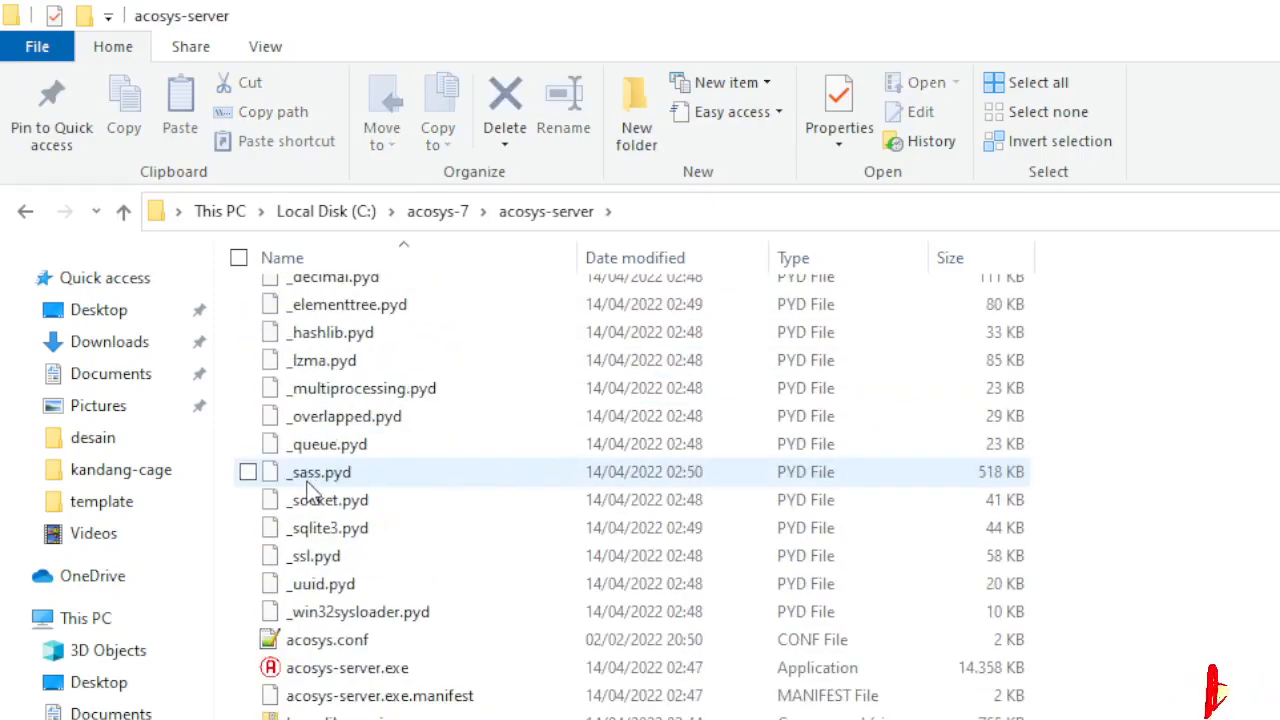
- Open acosys.conf with Notepad++, select the db_password value, and return to Explorer
right_click(320, 643)
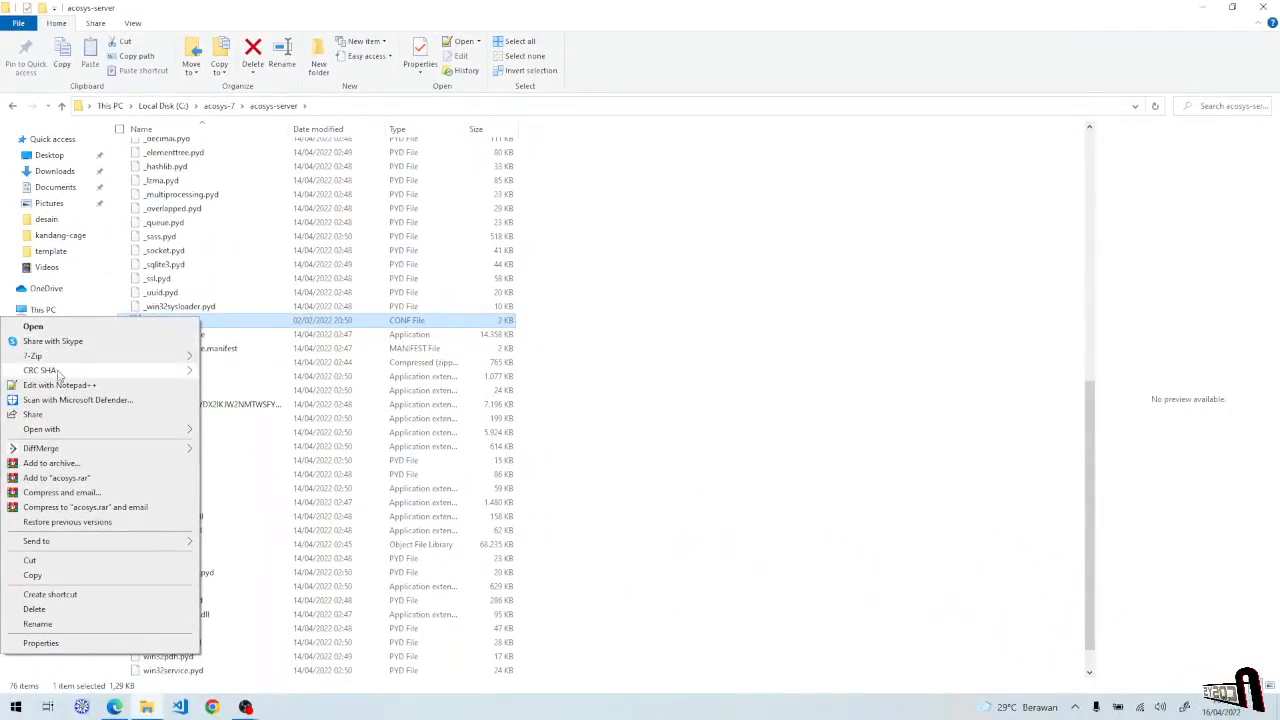
left_click(60, 386)
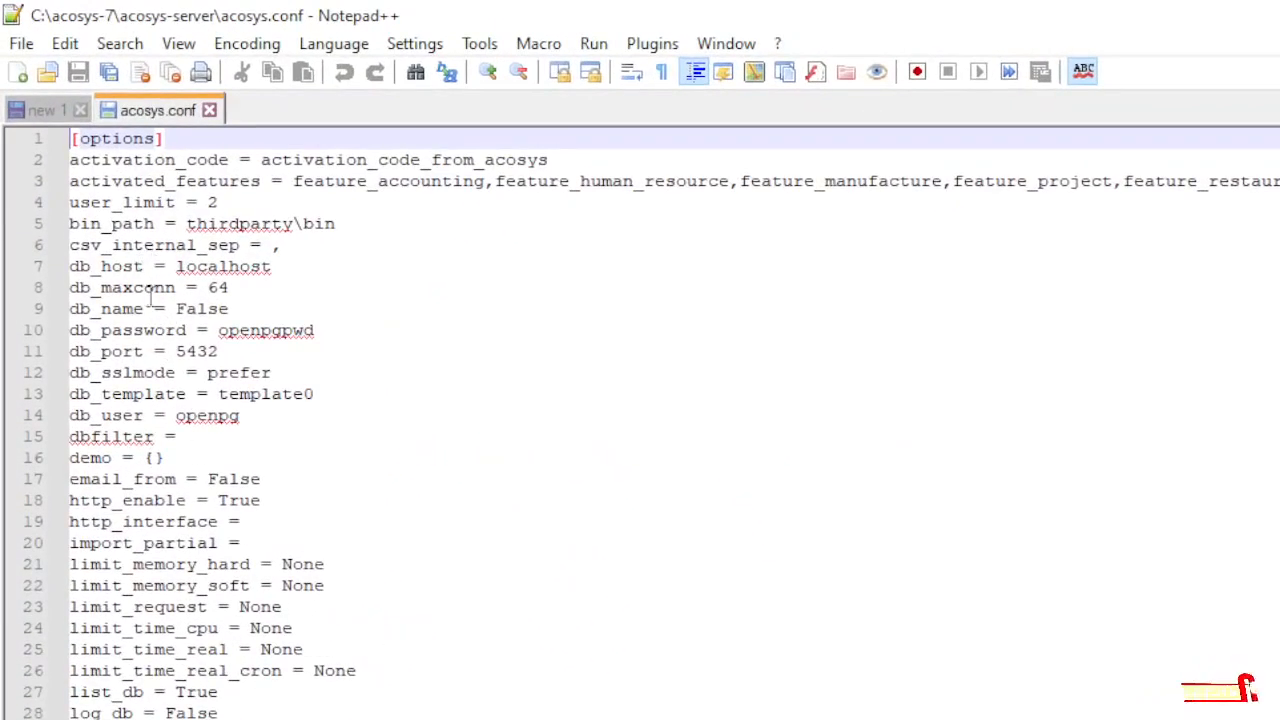
double_click(245, 326)
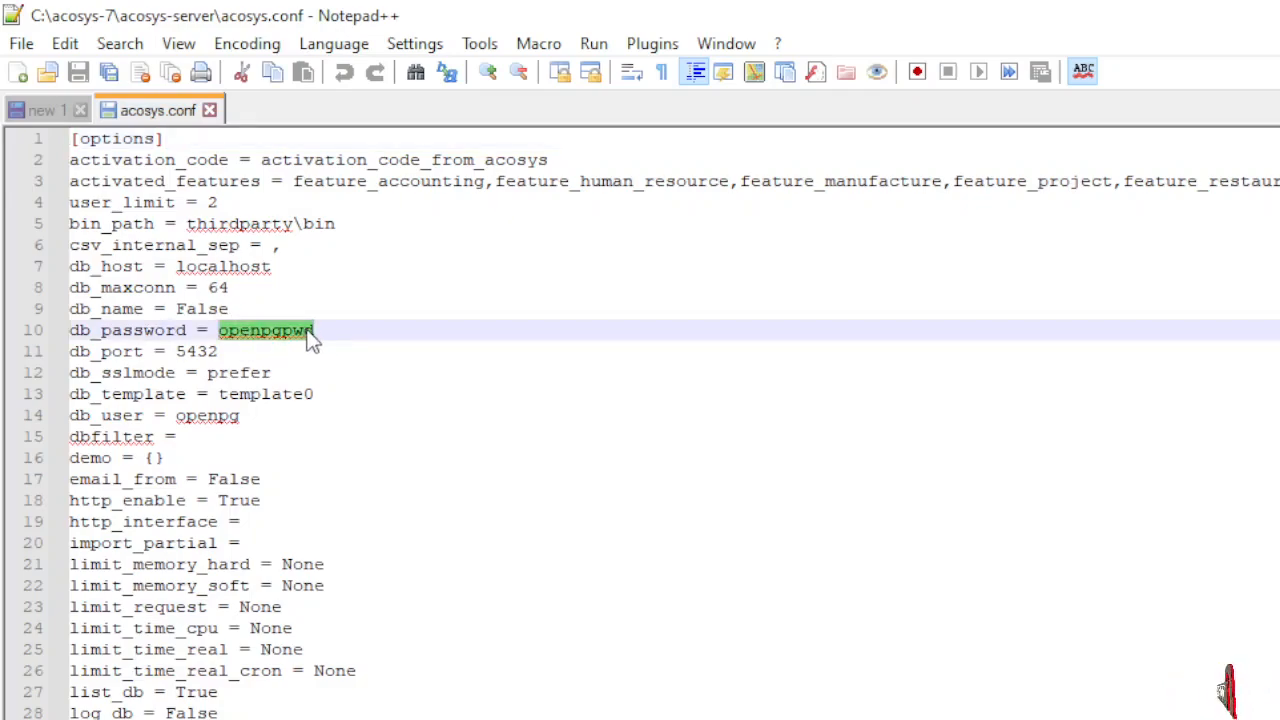
key("alt+Tab")
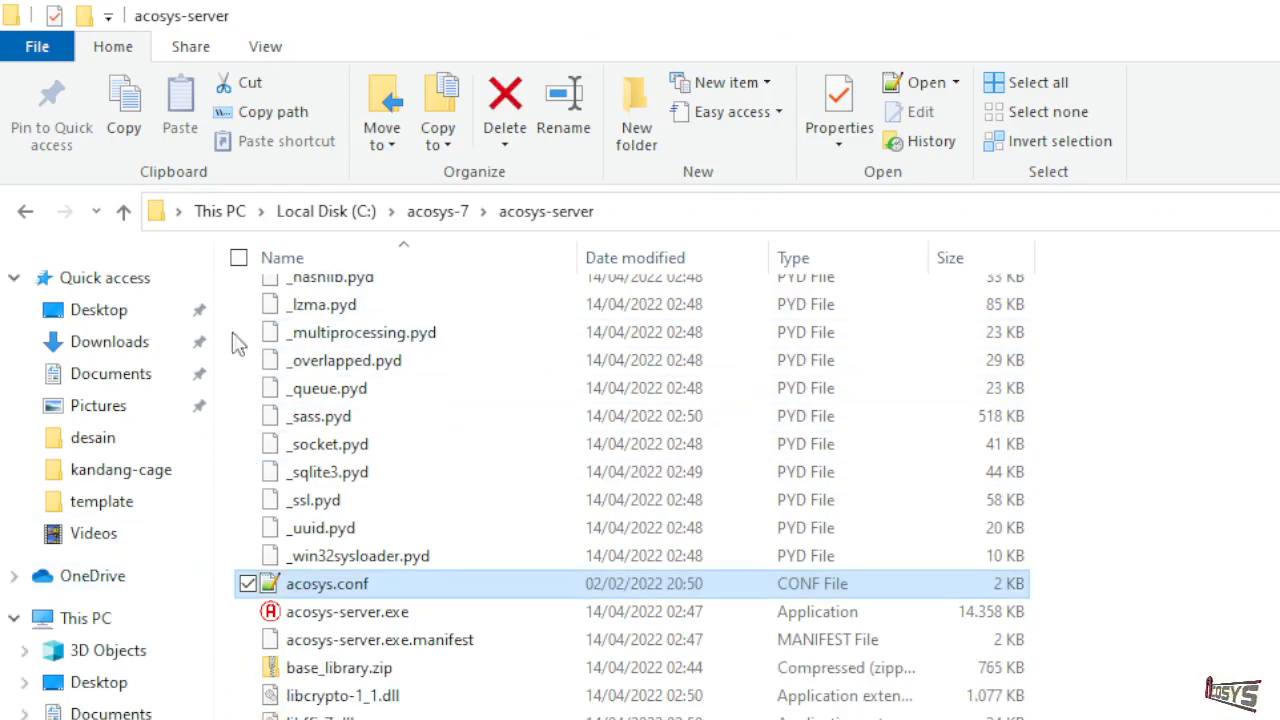
- Return to acosys-7 and run service_install.bat to install the Acosys-7 and Acosys-PostgreSQL services
left_click(446, 213)
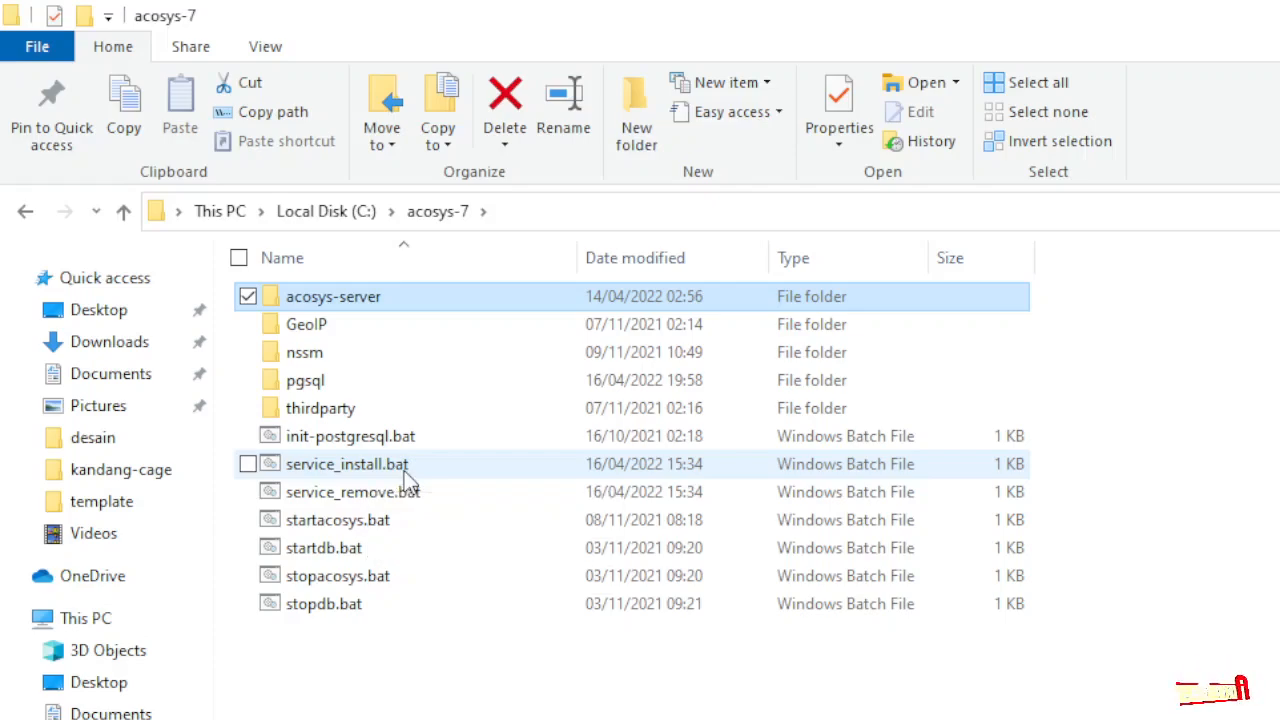
double_click(405, 474)
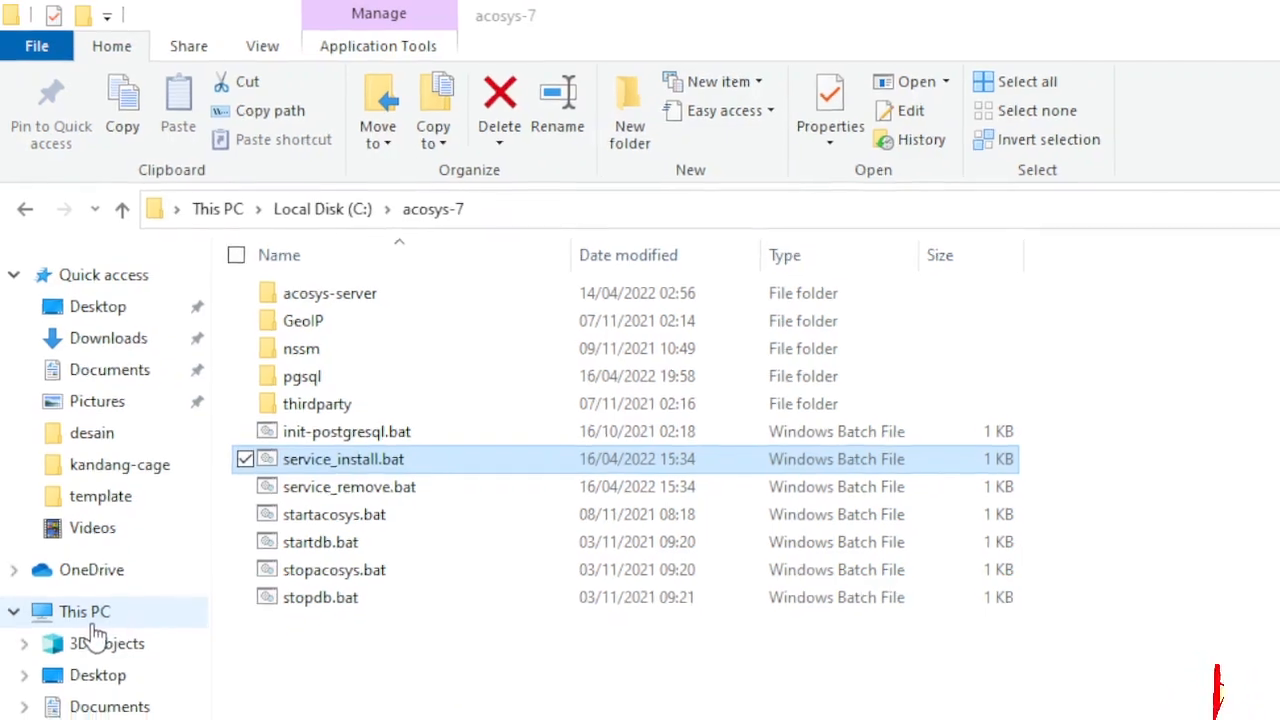
key("super")
key("super")
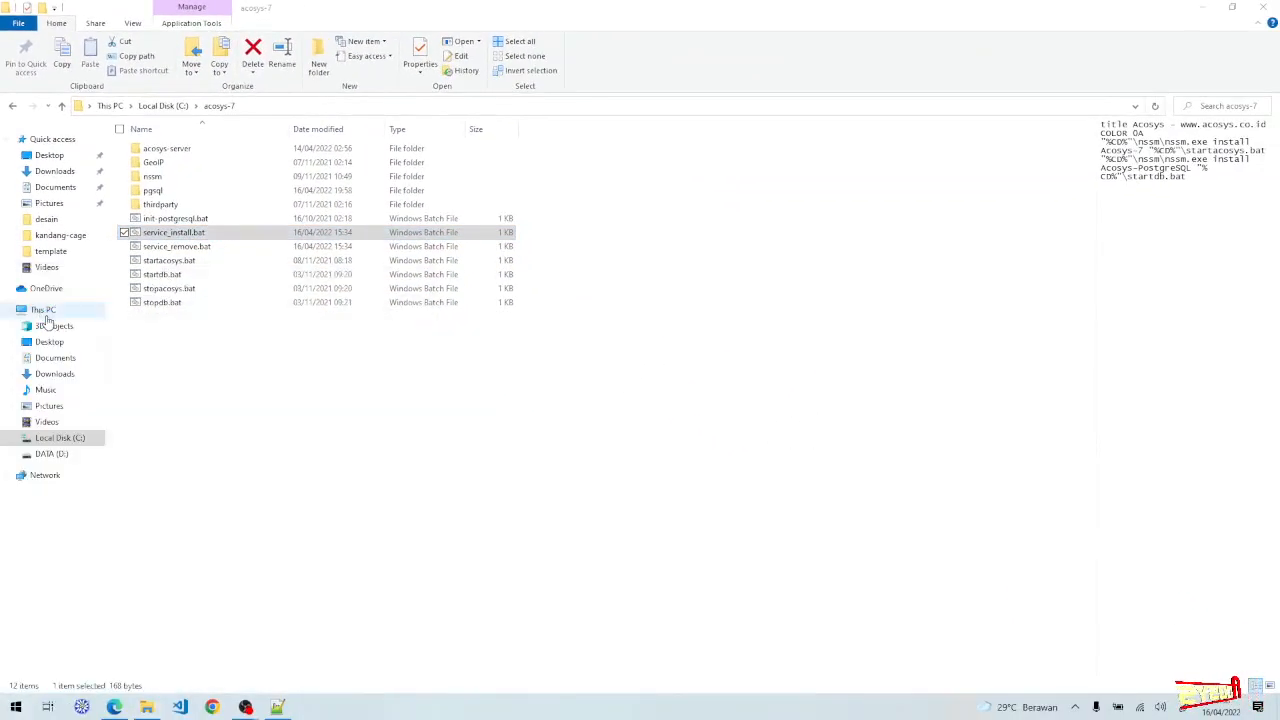
key("super")
- Open Services via 'ser' search and try starting Acosys-PostgreSQL, dismissing the start error
type("ser")
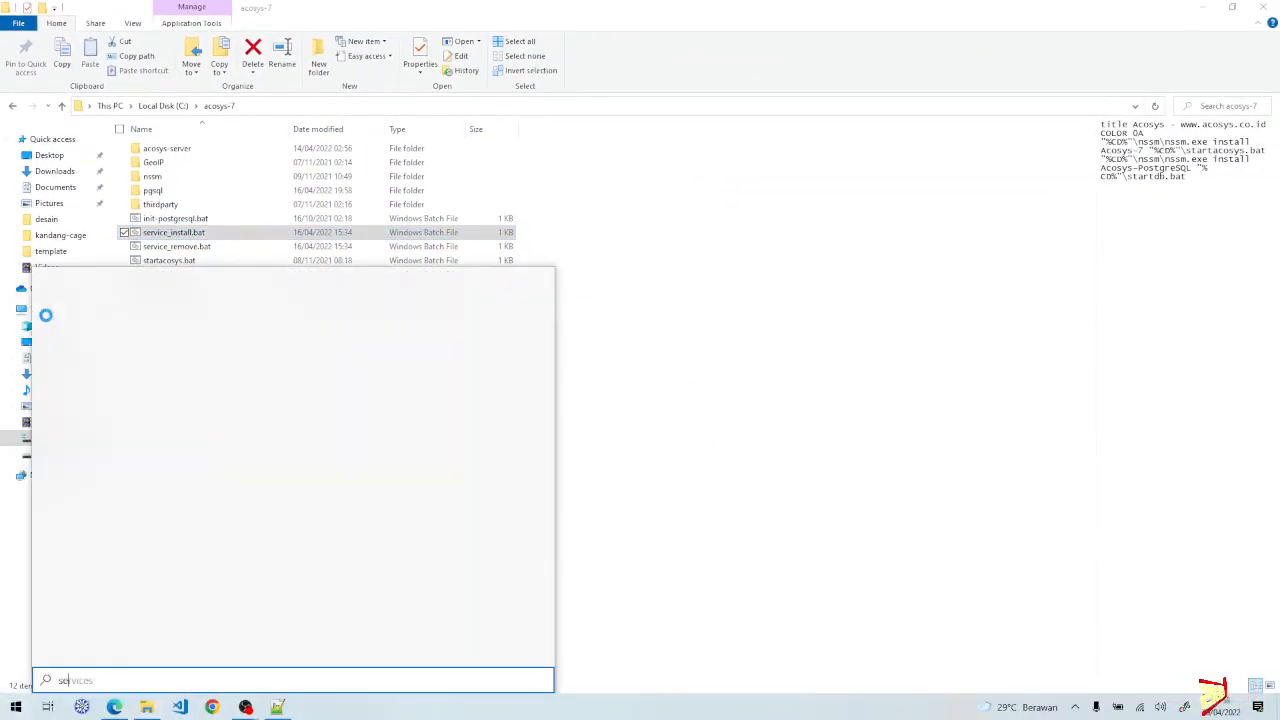
key("Escape")
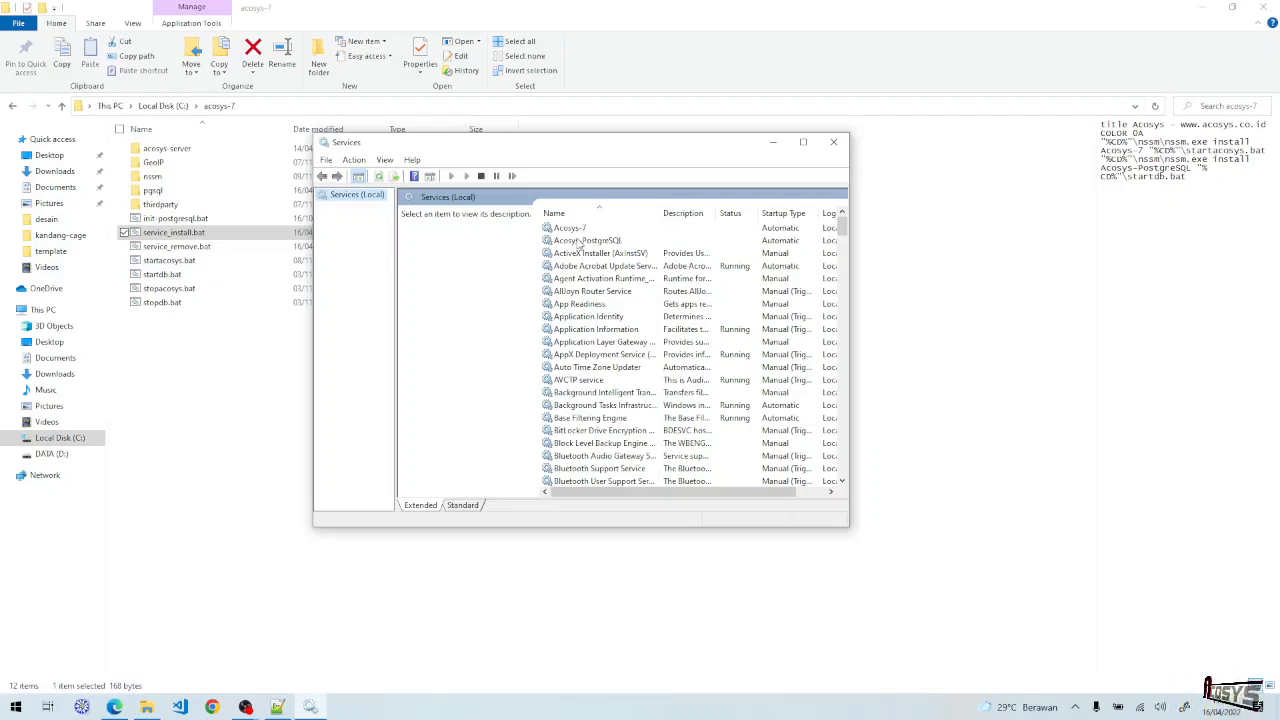
left_click(579, 243)
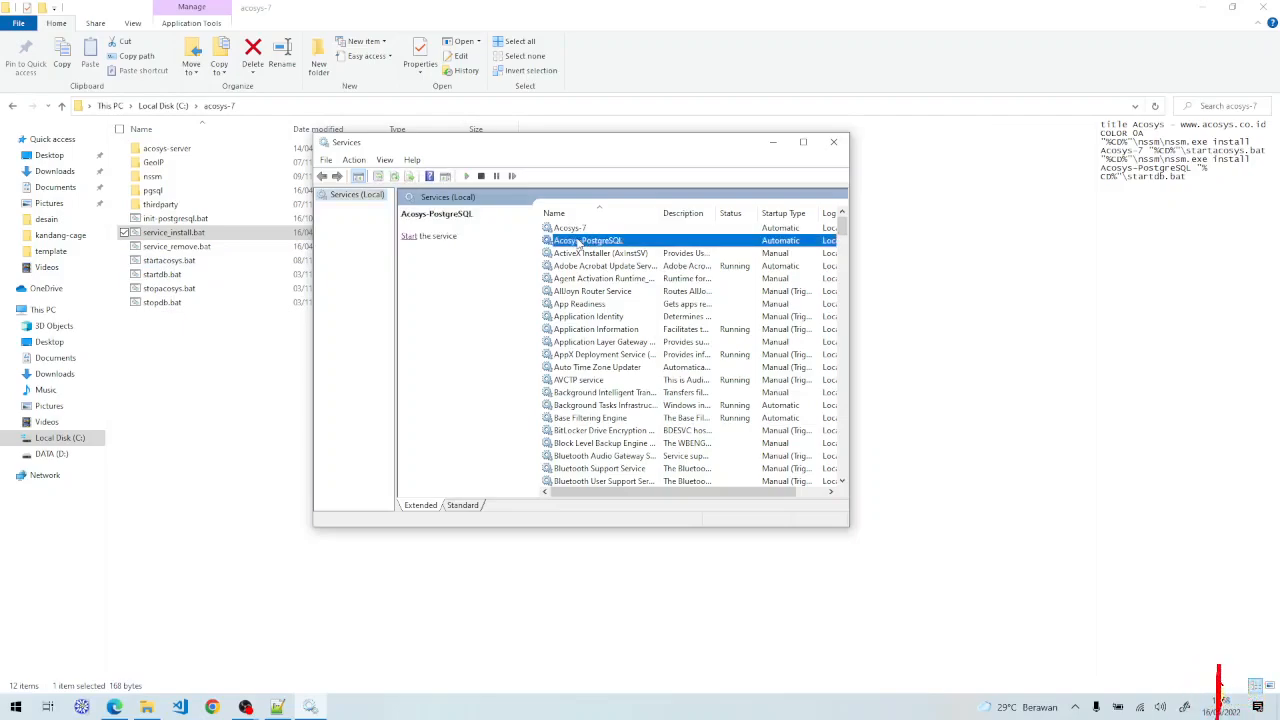
left_click(409, 238)
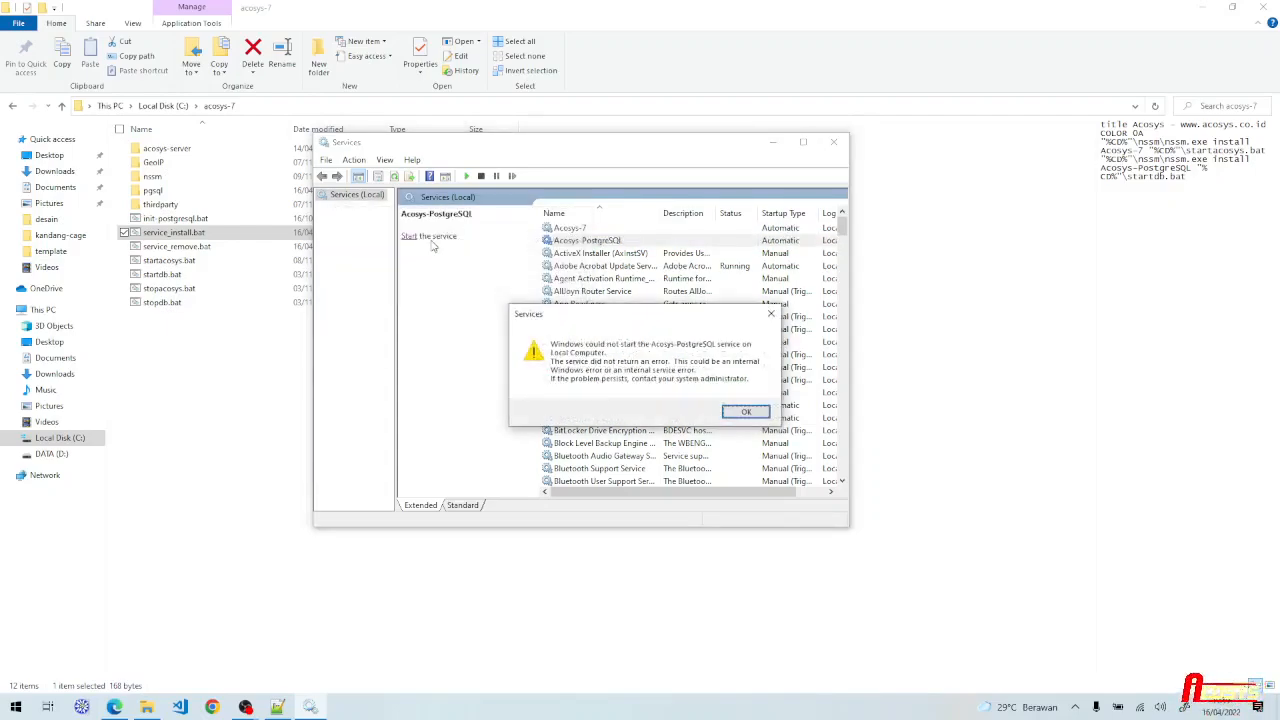
key("Return")
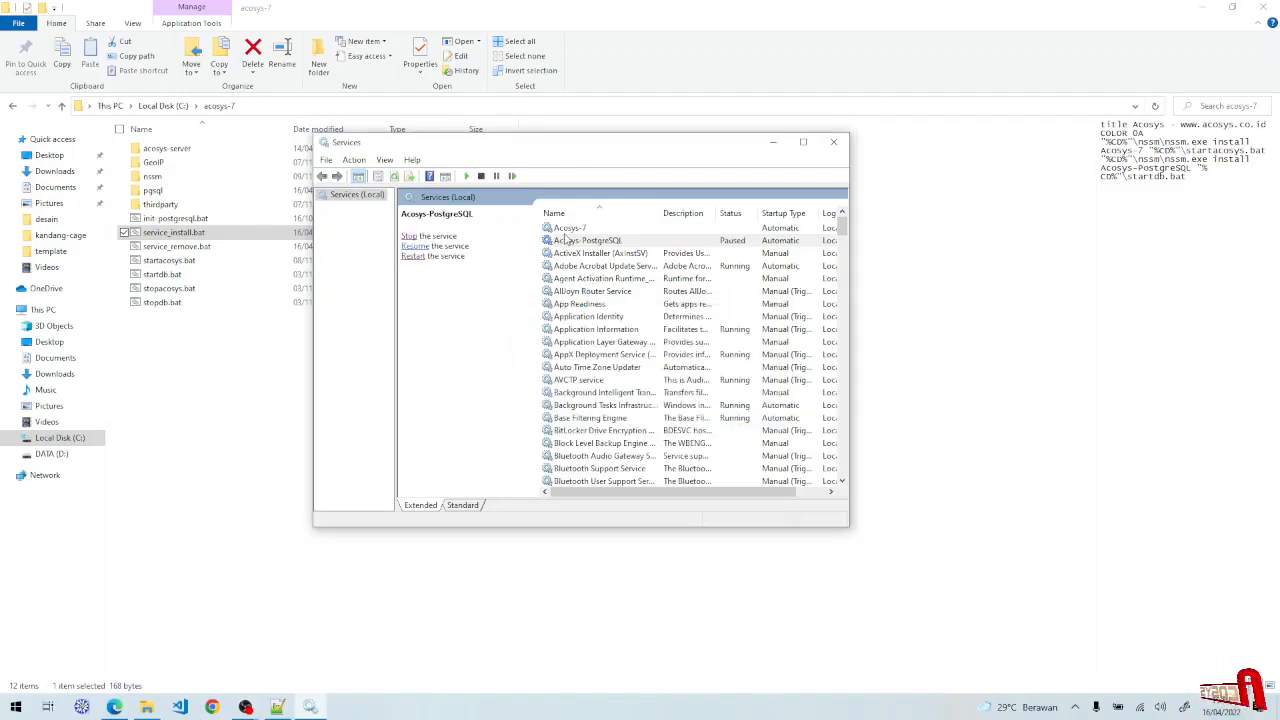
- Start the Acosys-7 service, confirm it is running, and return to the acosys-7 folder
left_click(566, 229)
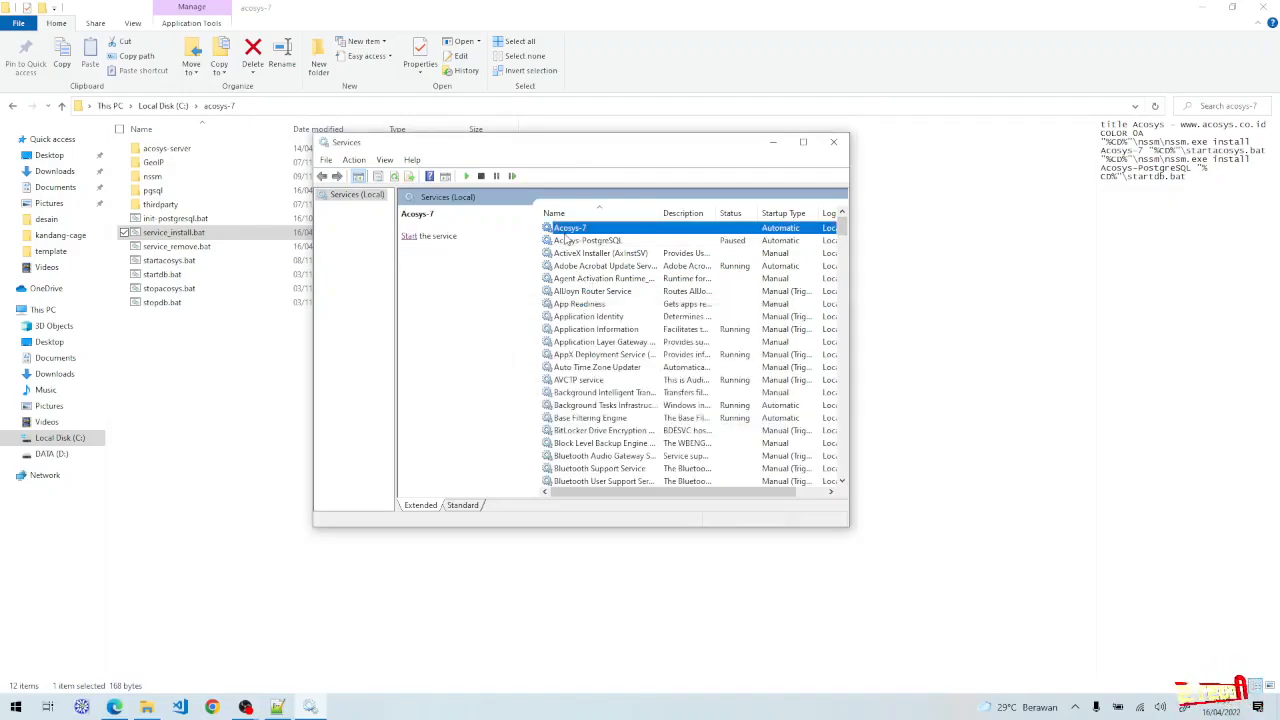
left_click(410, 237)
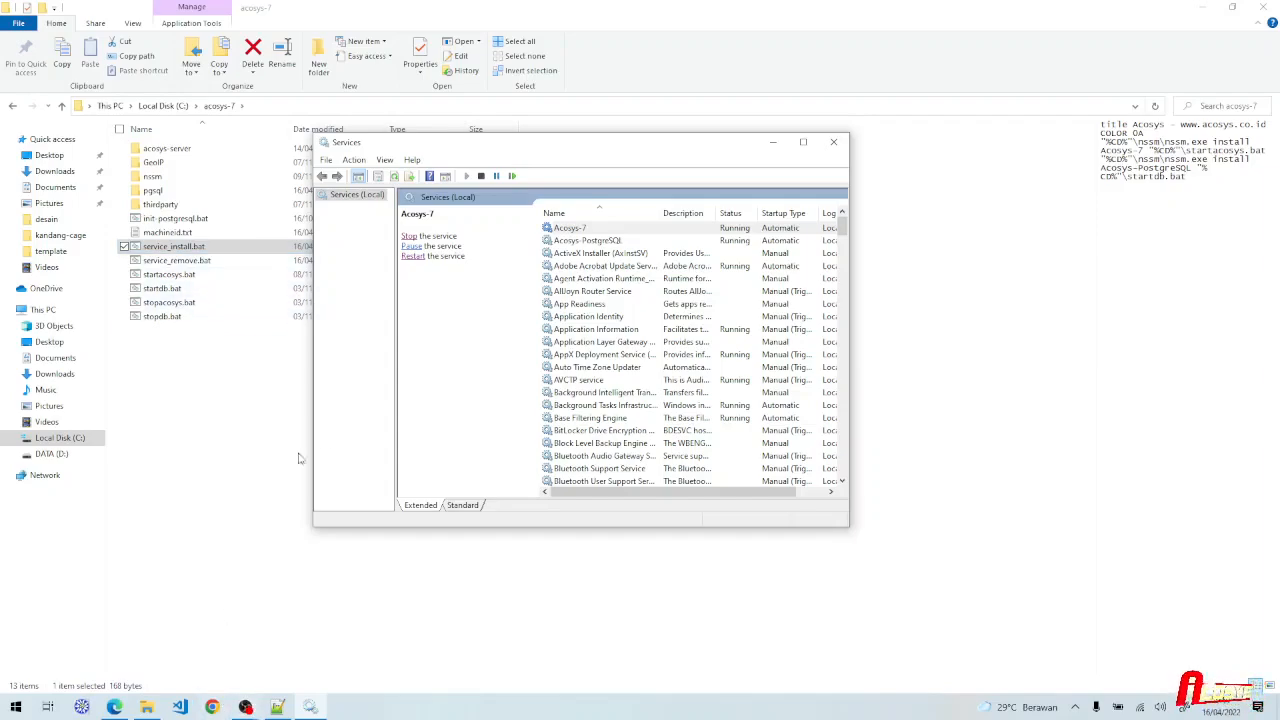
left_click(575, 229)
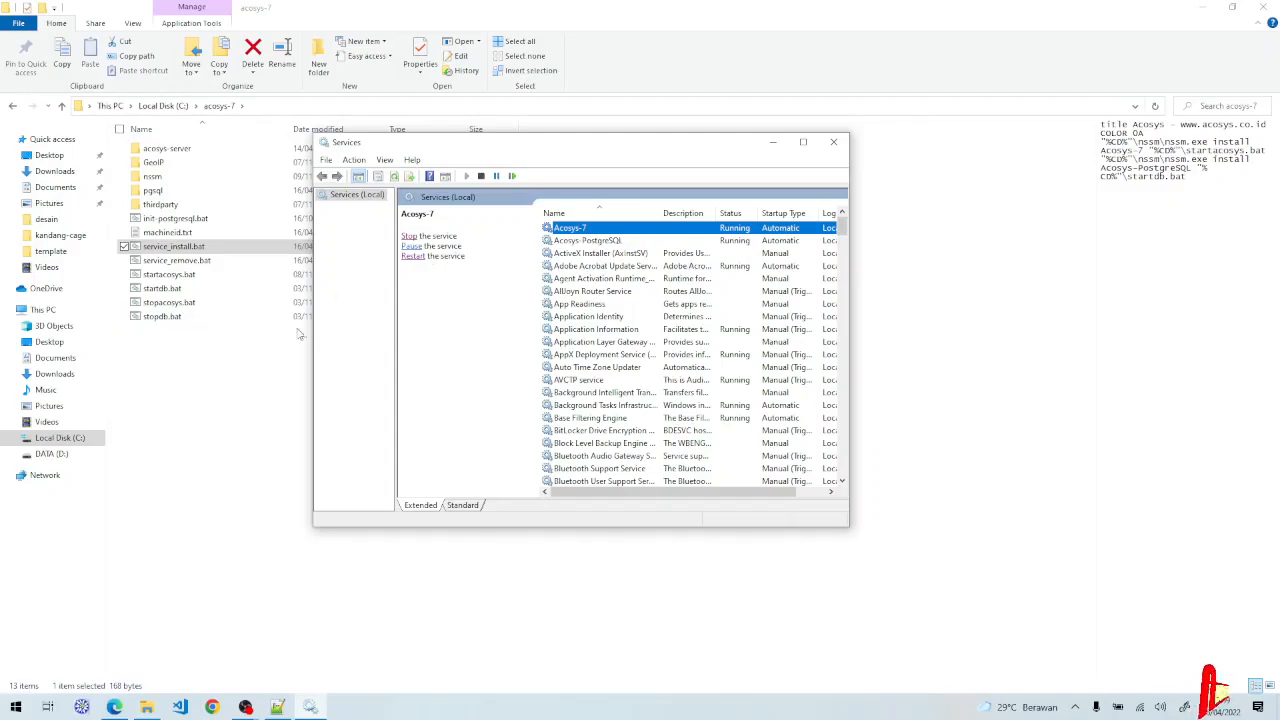
left_click(239, 367)
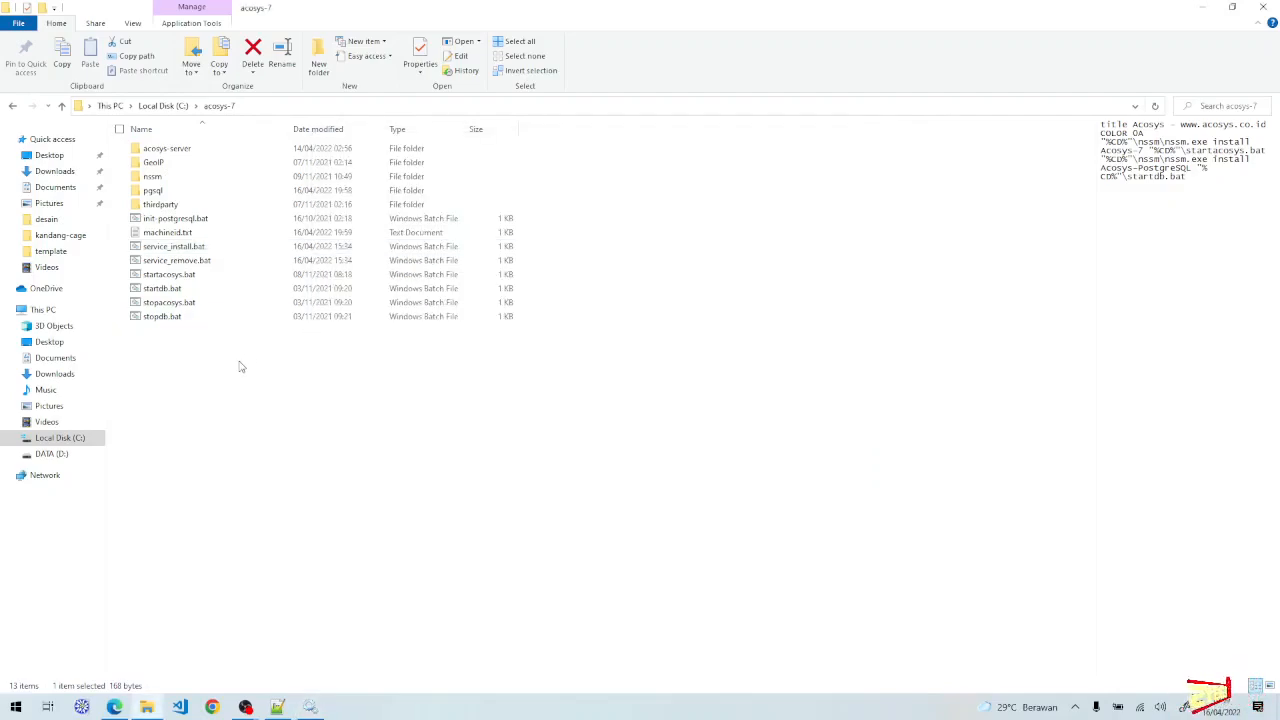
- Open machineid.txt in Notepad and copy the first machine ID in the list
left_click(185, 234)
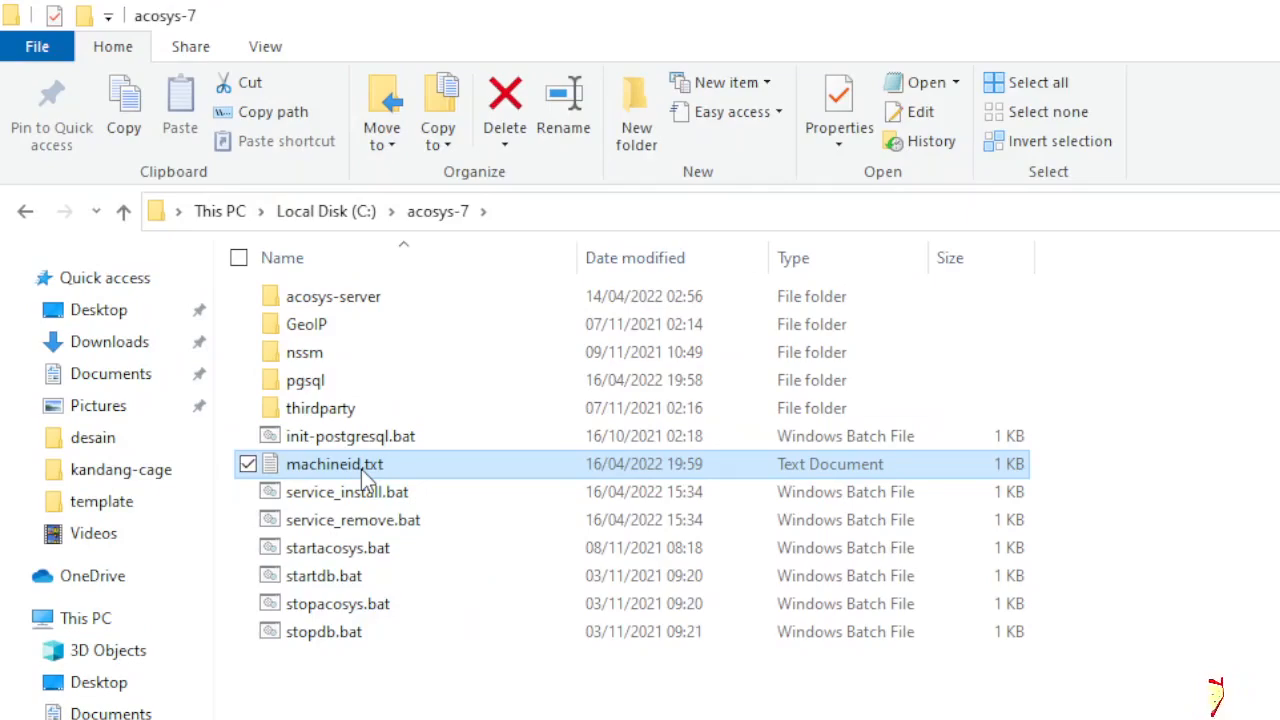
right_click(361, 469)
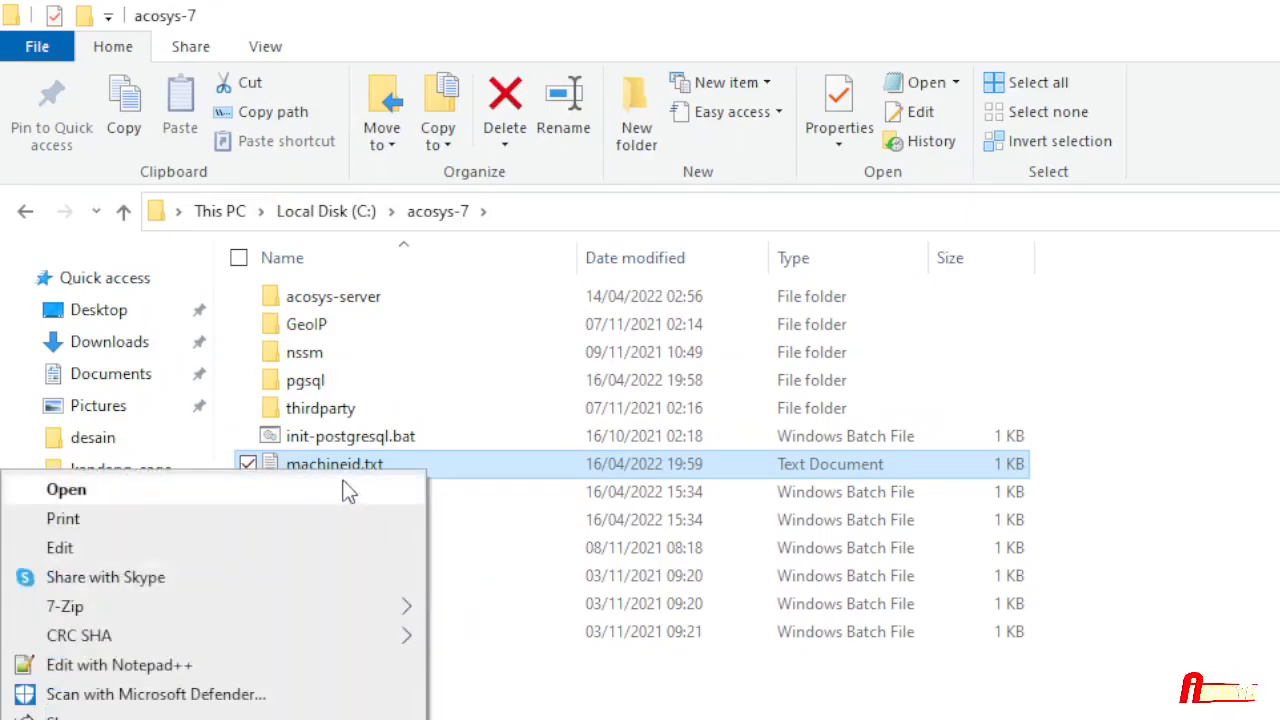
left_click(232, 547)
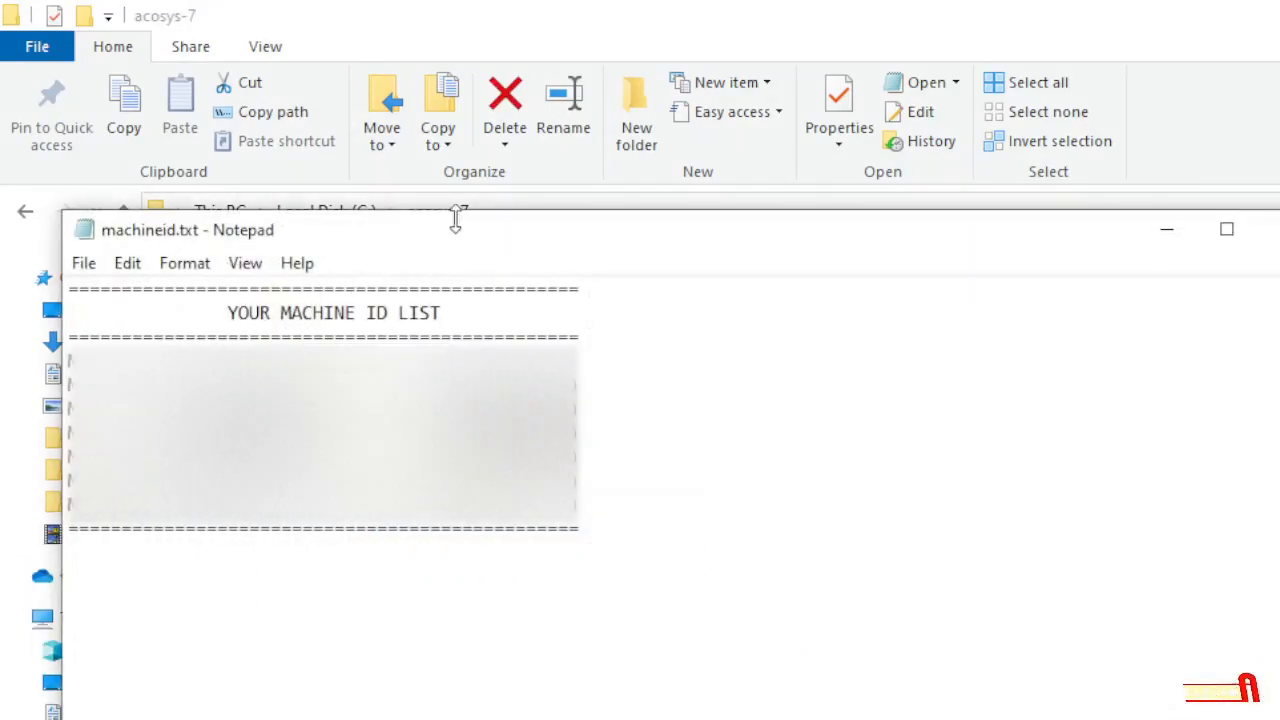
left_click_drag(474, 237, 518, 146)
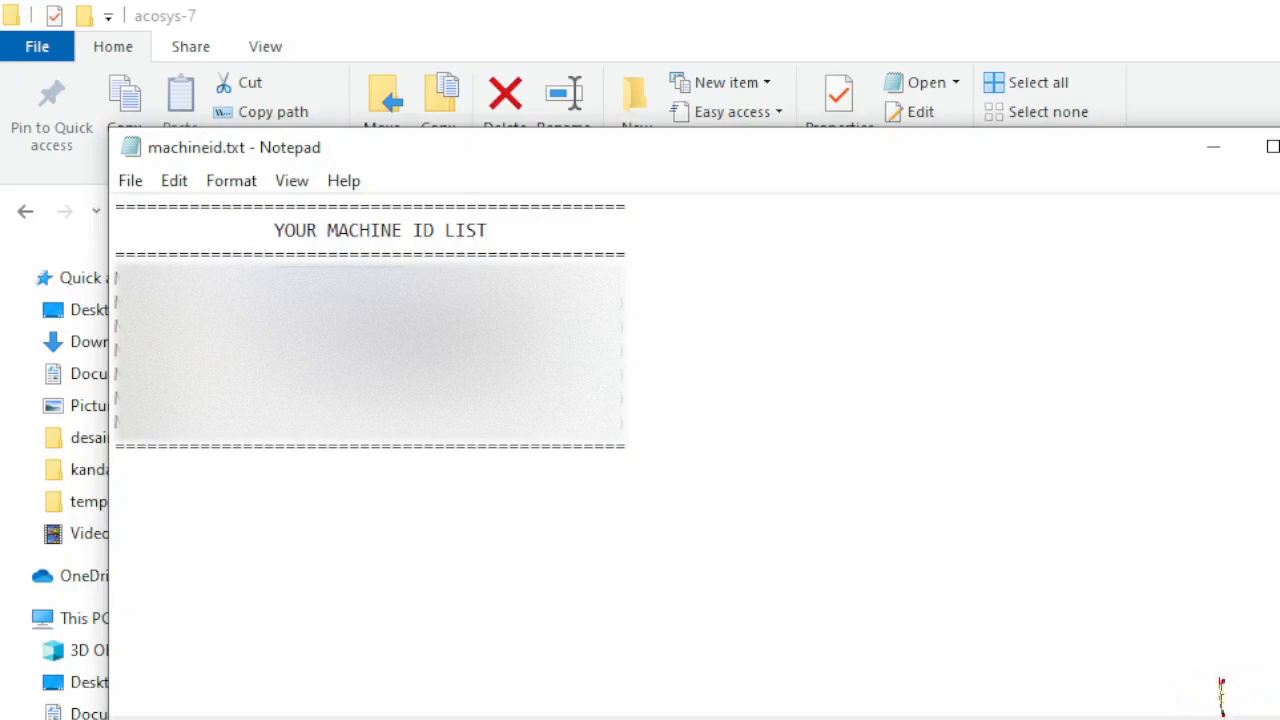
right_click(346, 279)
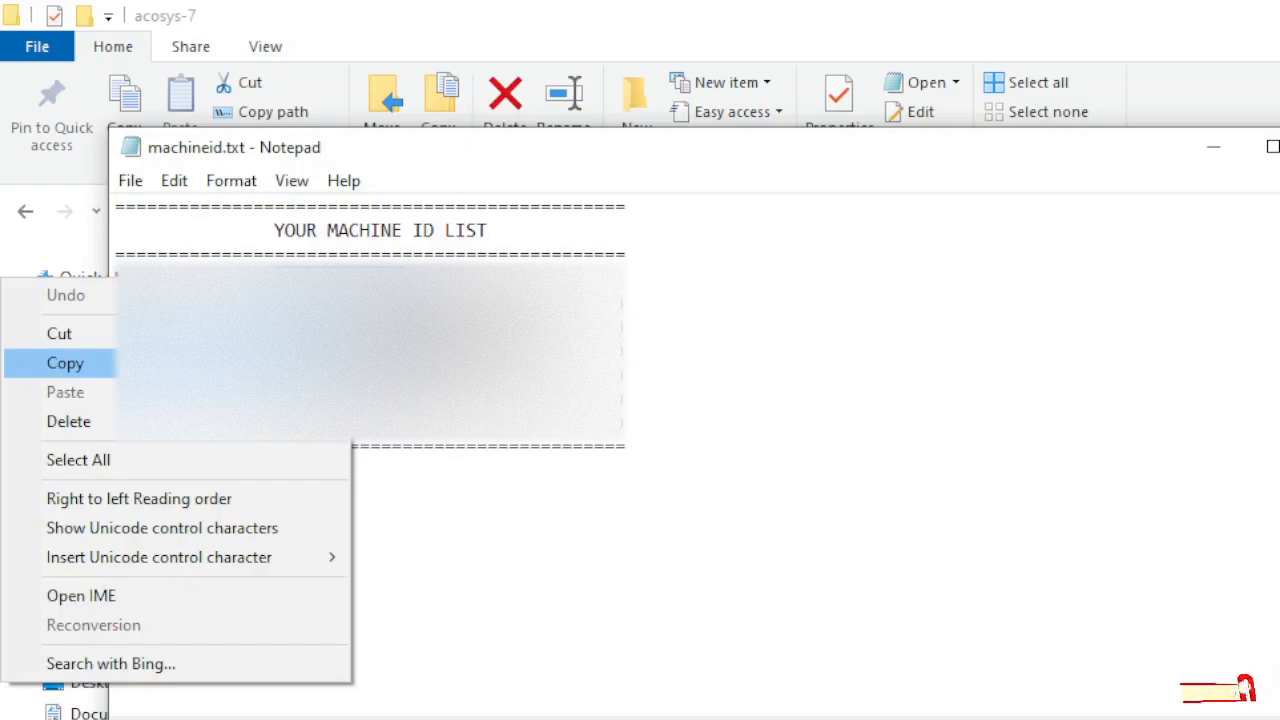
left_click(65, 363)
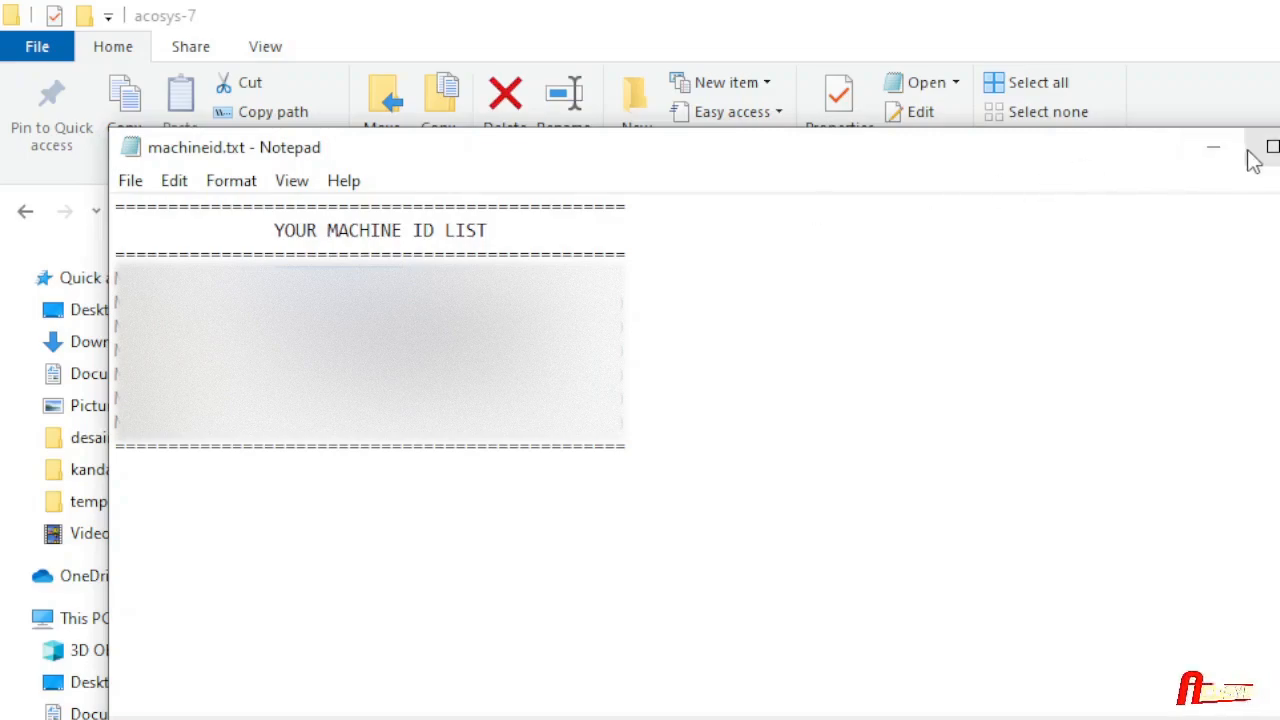
- Launch Notepad++ from the Start menu search
key("alt+Tab")
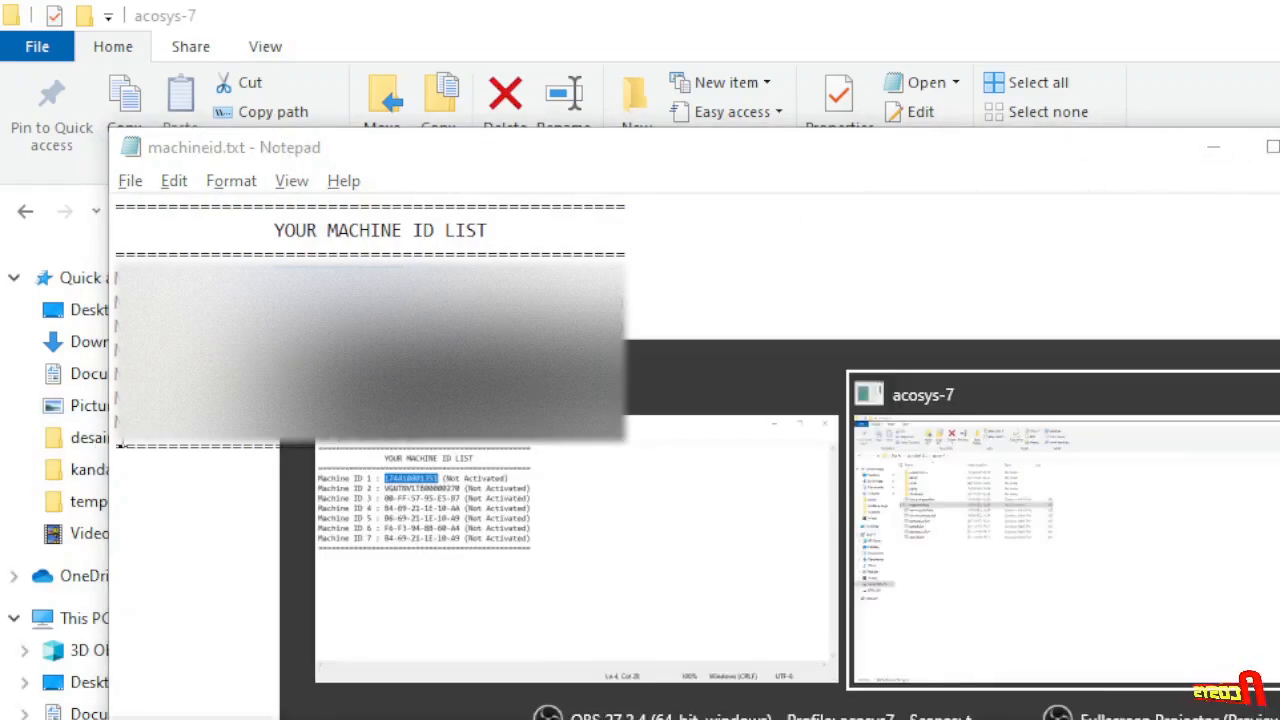
key("super")
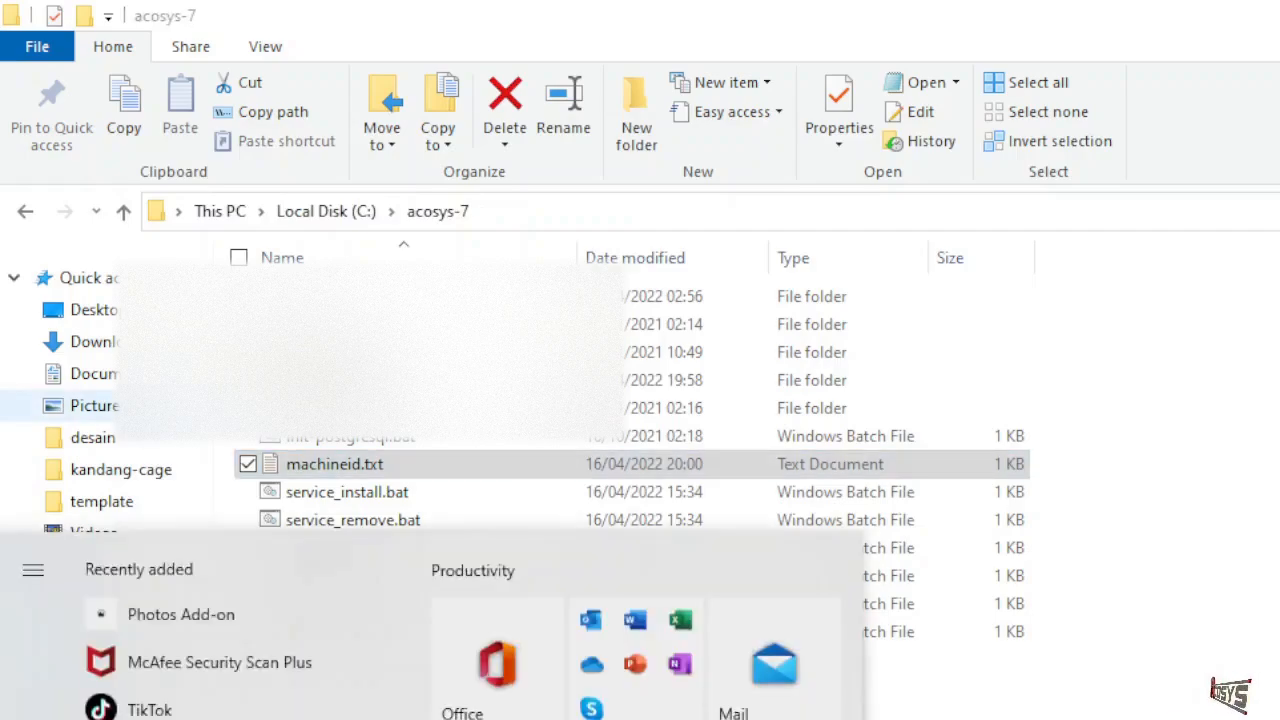
type("not")
key("Return")
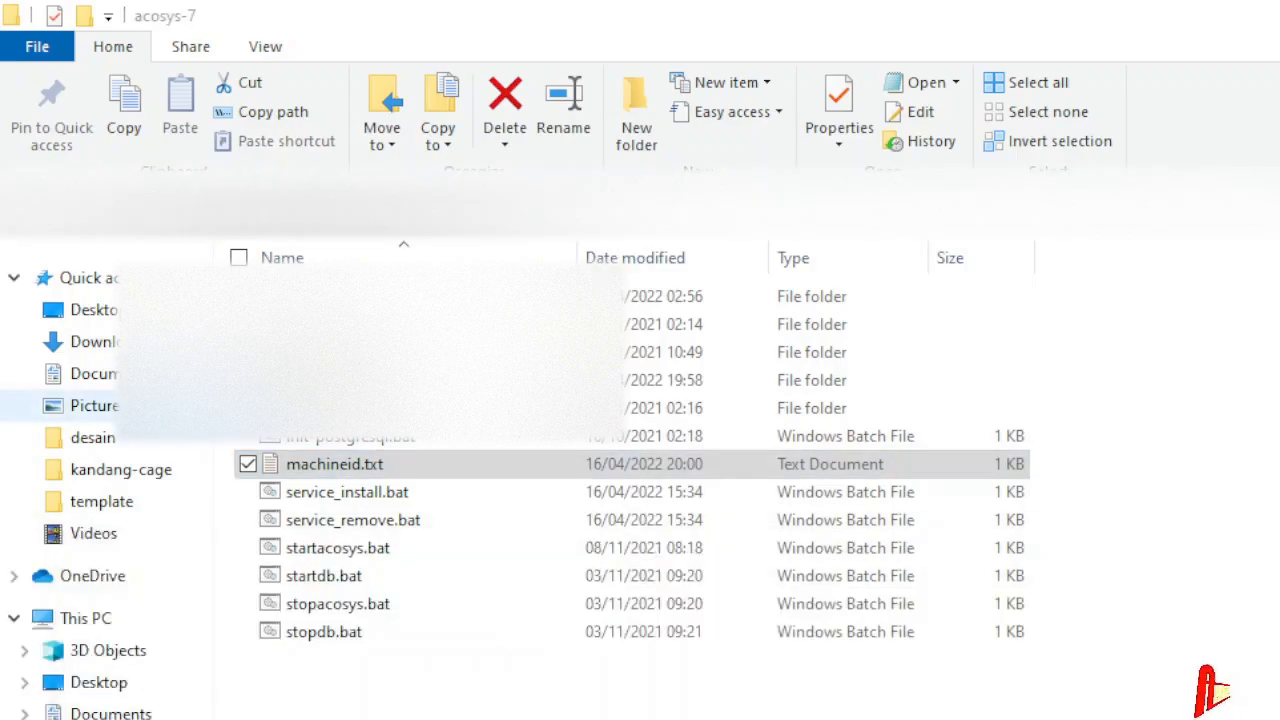
- Turn on View > Word wrap for the 'new 1' notes document
left_click(20, 112)
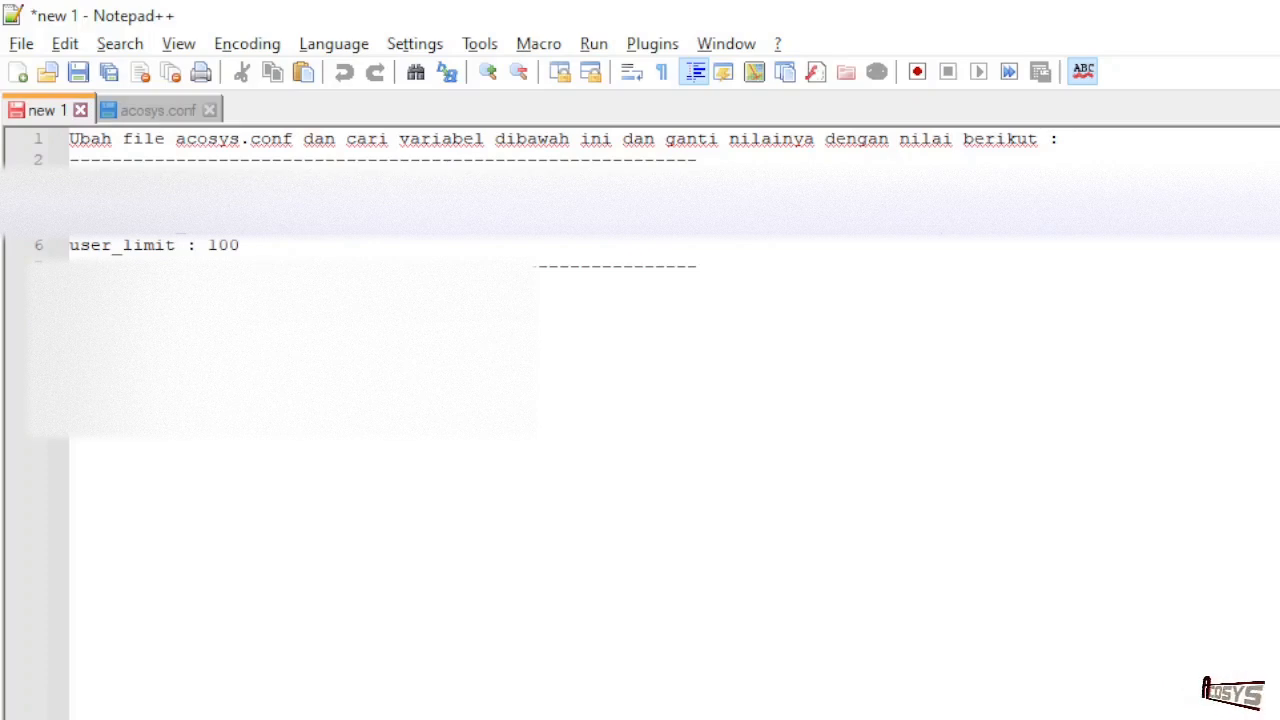
left_click(179, 44)
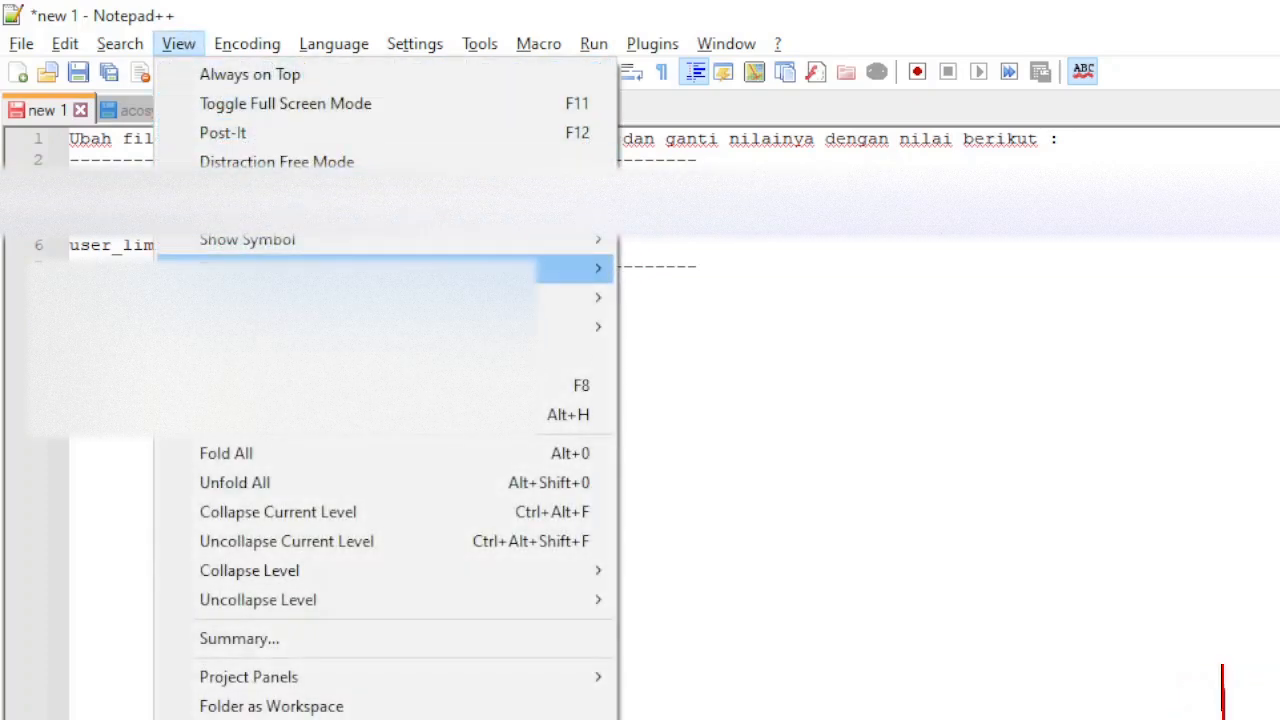
left_click(236, 356)
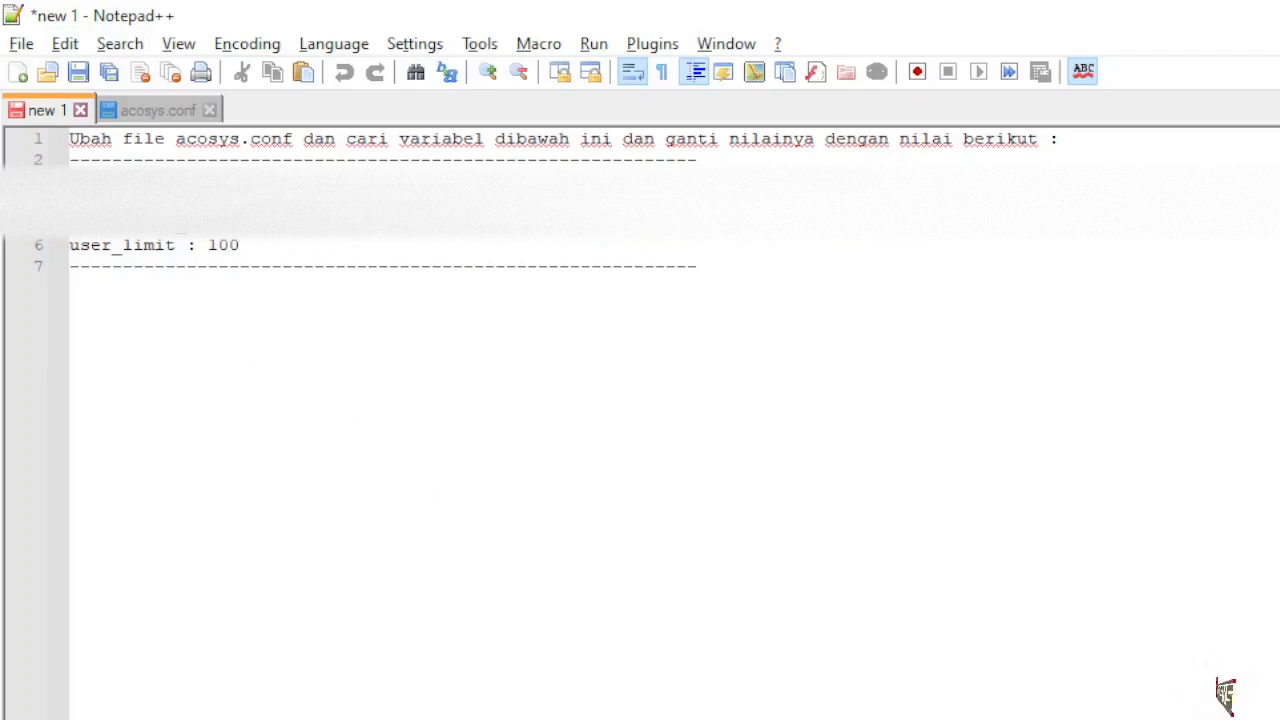
double_click(360, 226)
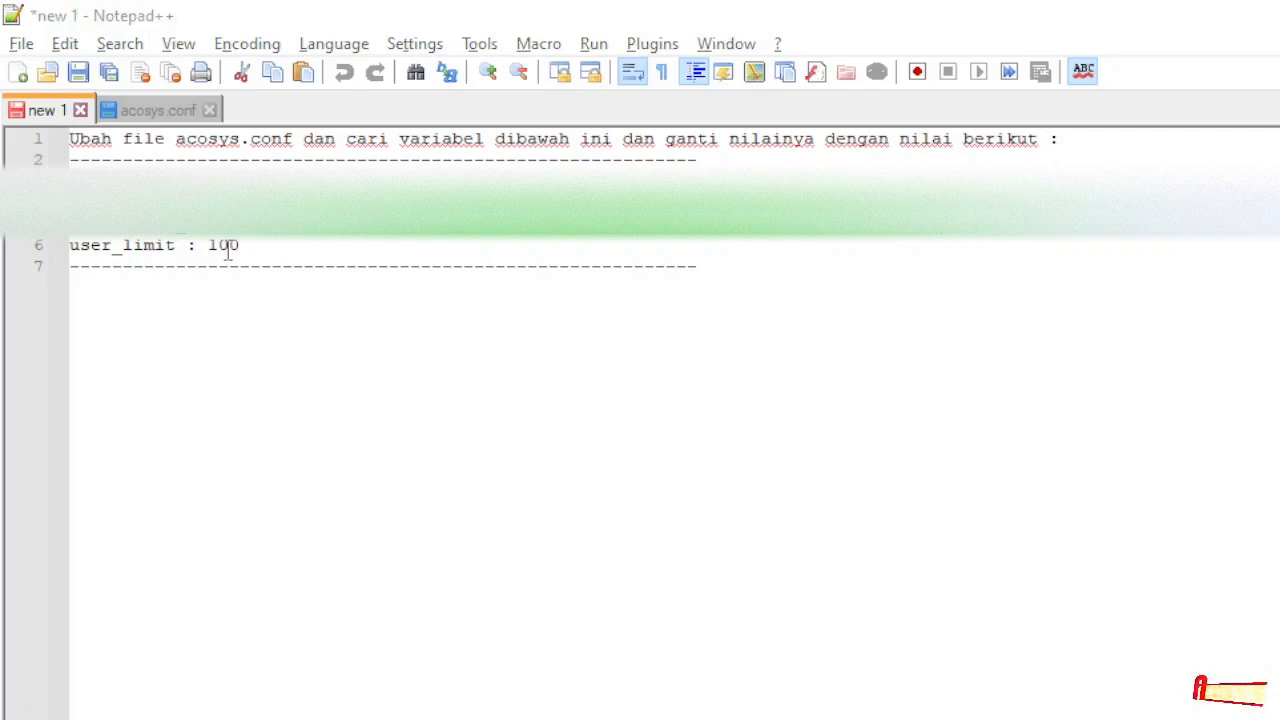
key("alt+Tab")
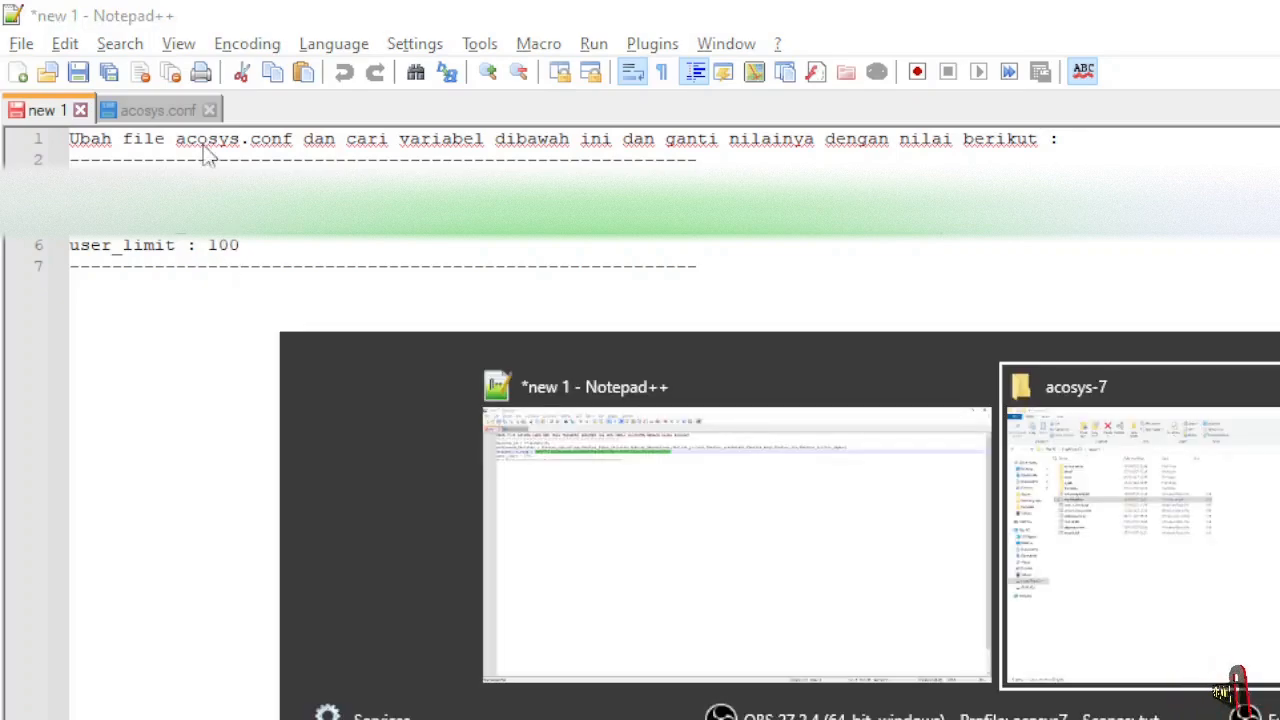
key("alt+Tab")
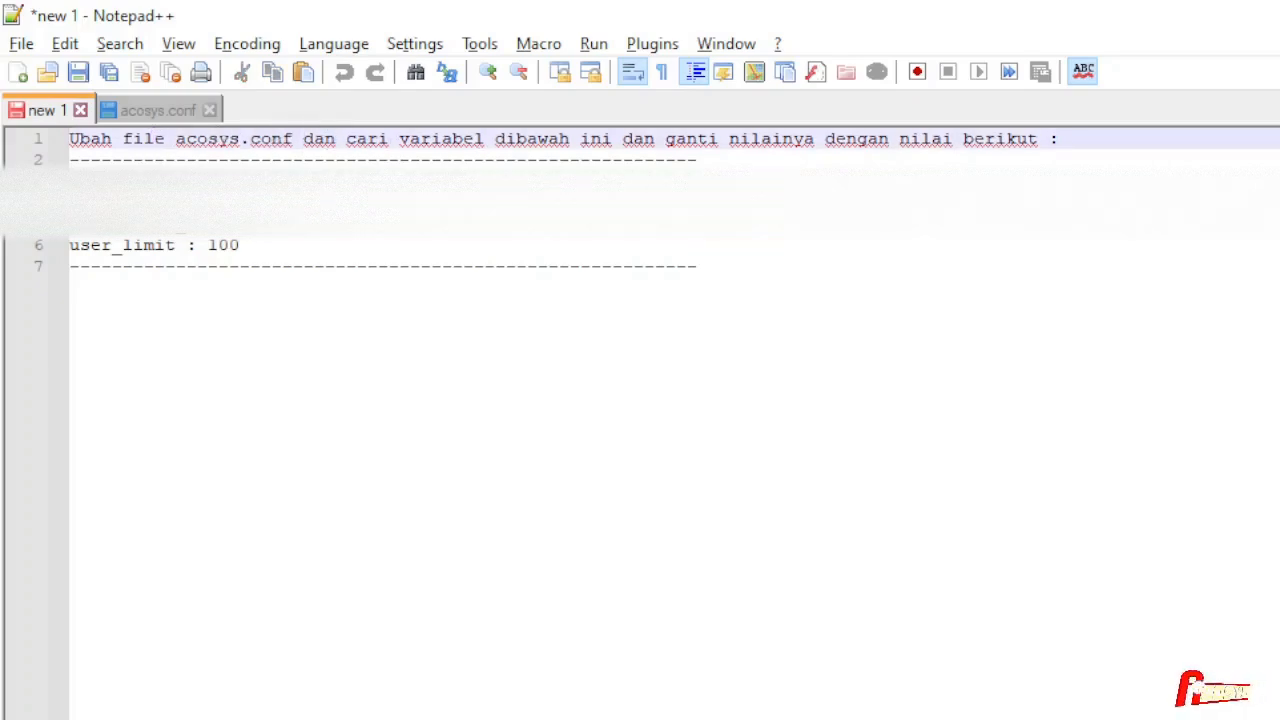
- Copy setting lines 3–5 from the notes, then open the acosys-server folder in Explorer
left_click(330, 181)
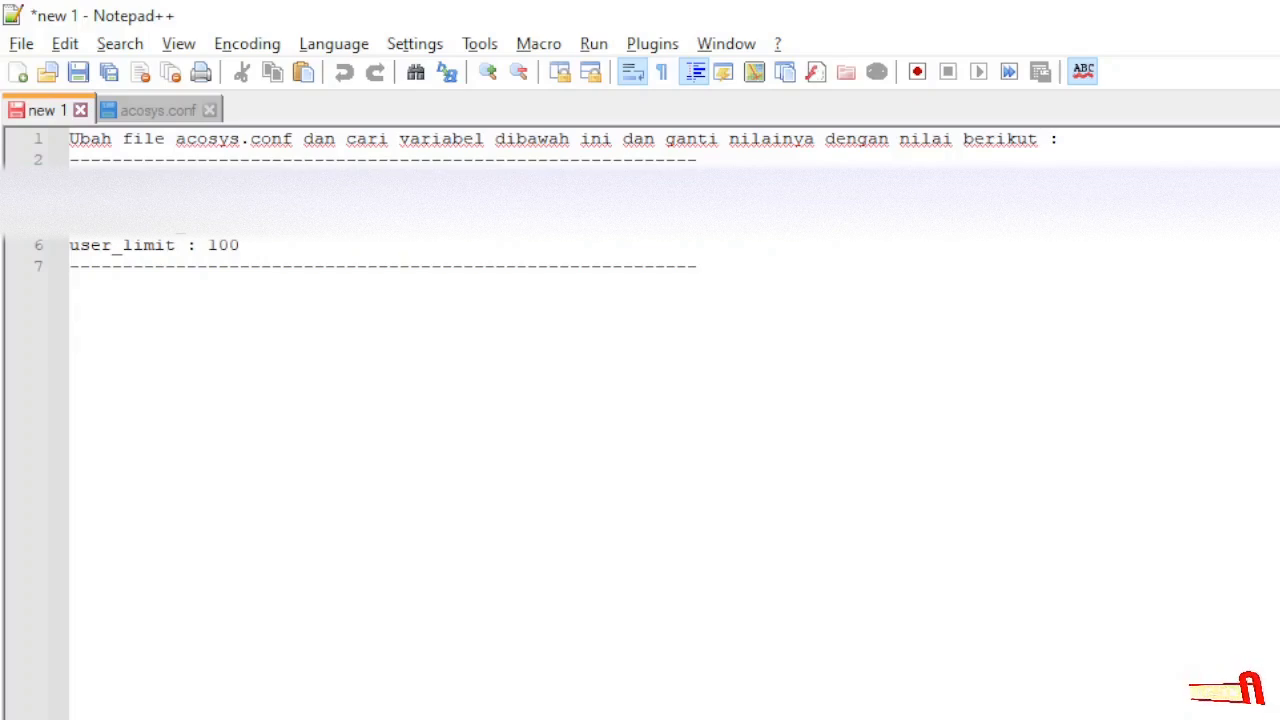
left_click(330, 226)
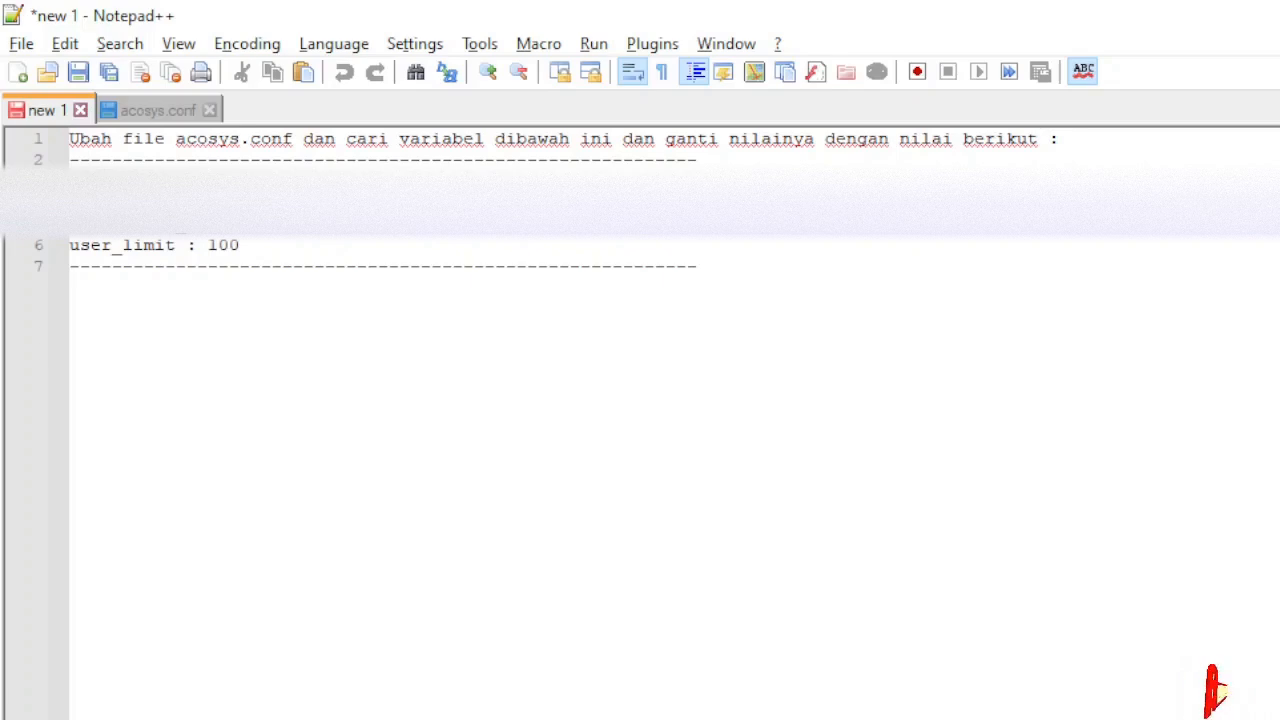
right_click(300, 190)
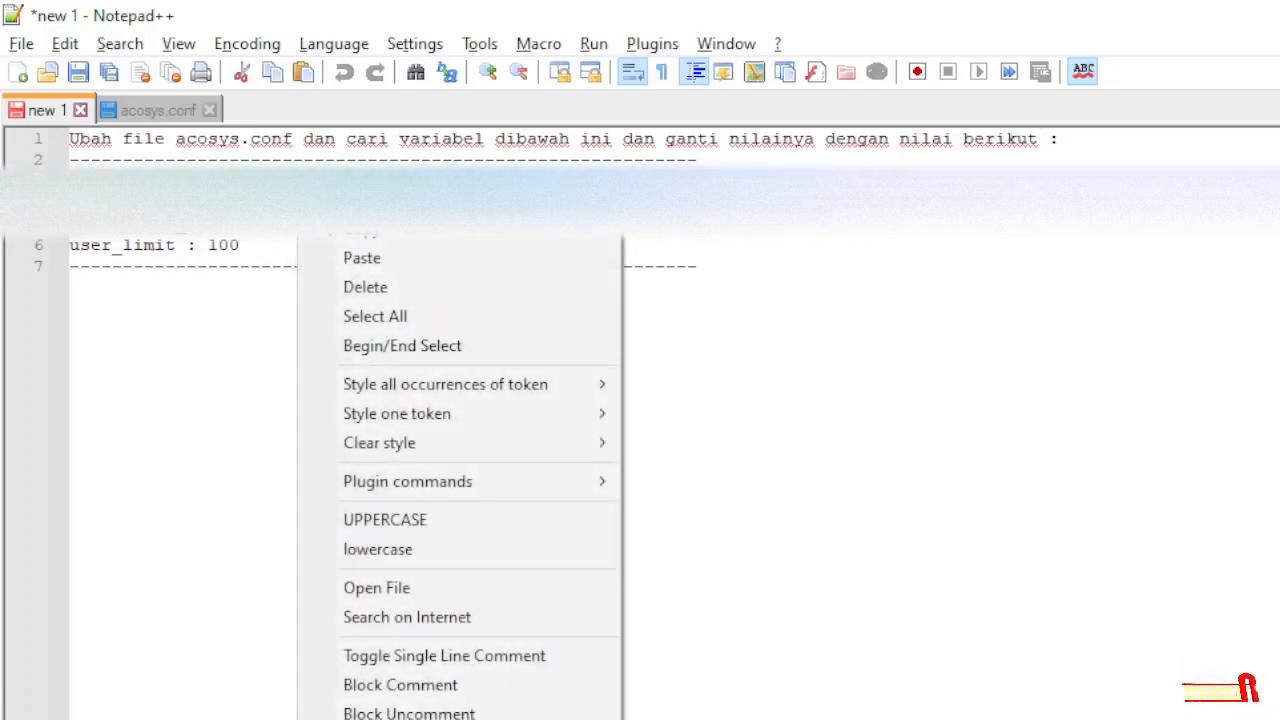
left_click(352, 236)
key("alt+Tab")
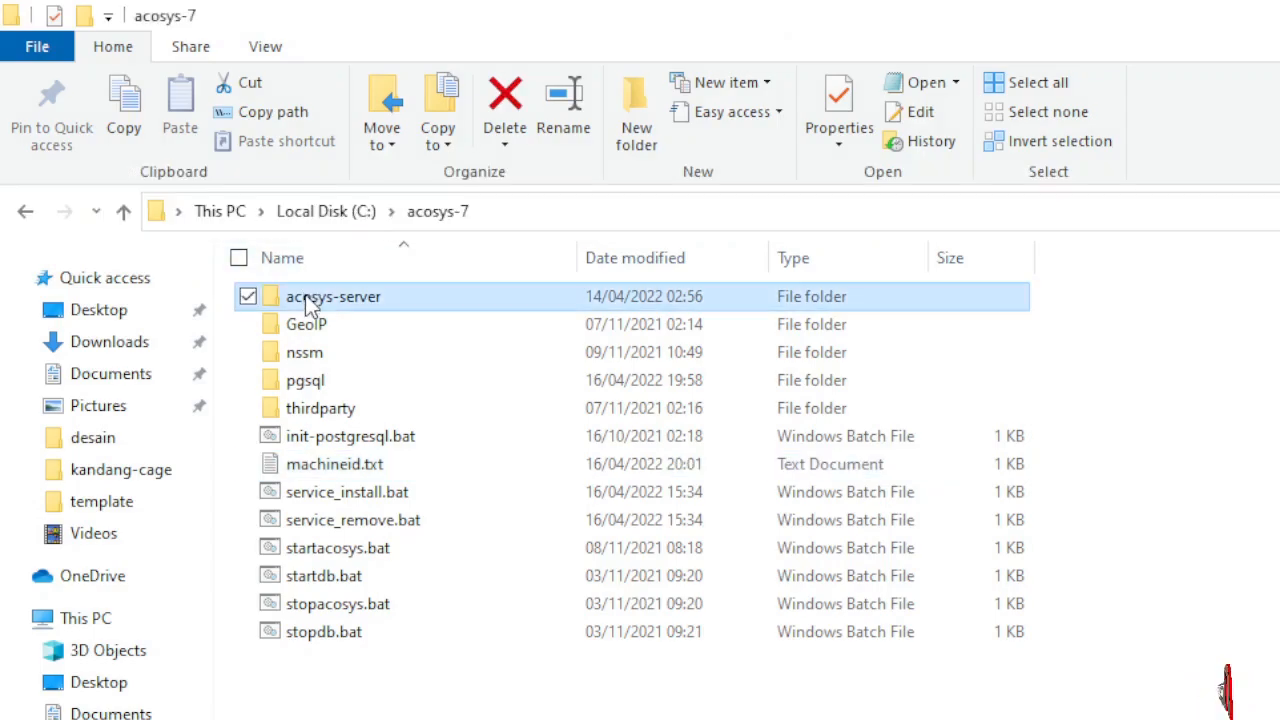
double_click(305, 294)
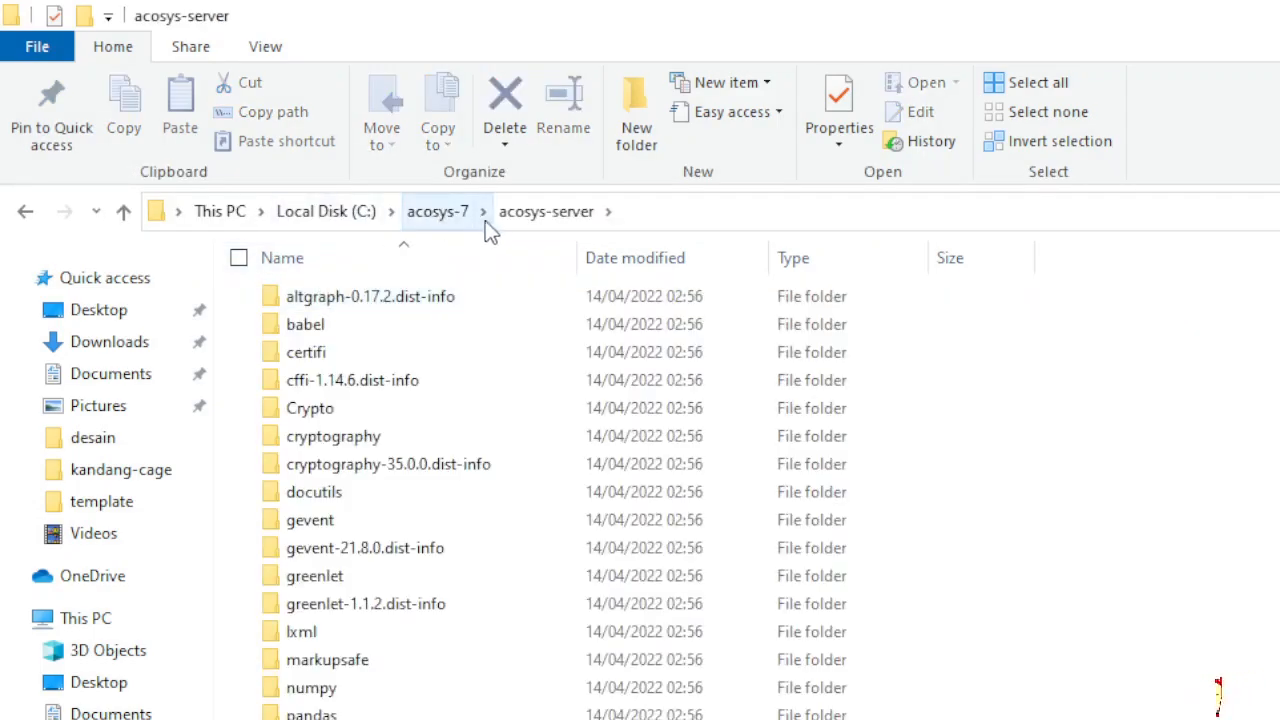
- Open acosys.conf from acosys-server with Edit with Notepad++
scroll(486, 477, "down", 7)
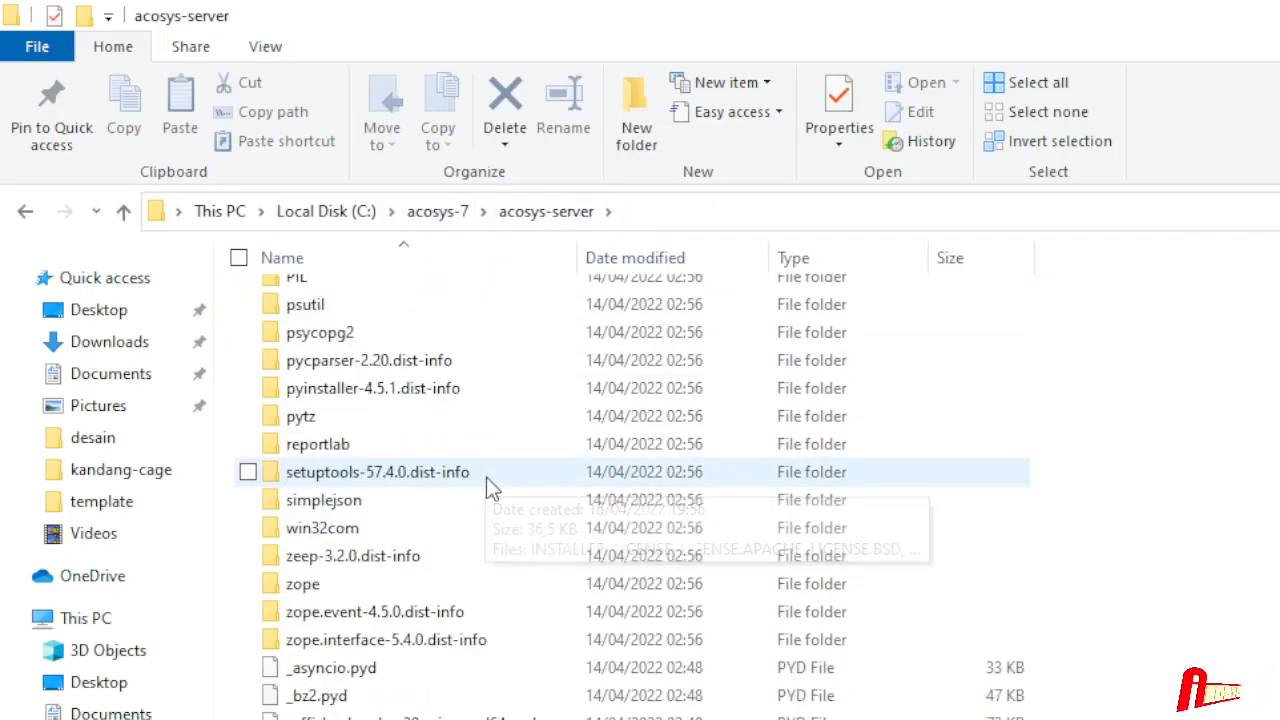
scroll(483, 475, "down", 6)
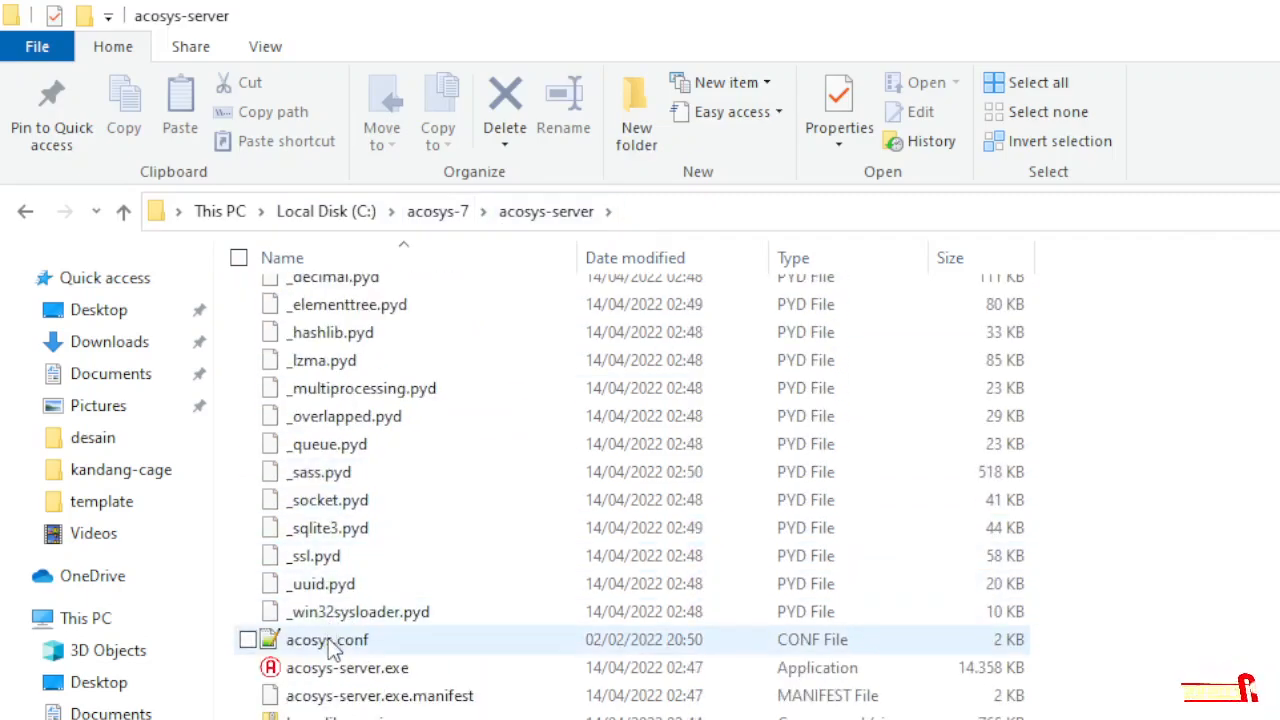
left_click(328, 638)
right_click(300, 638)
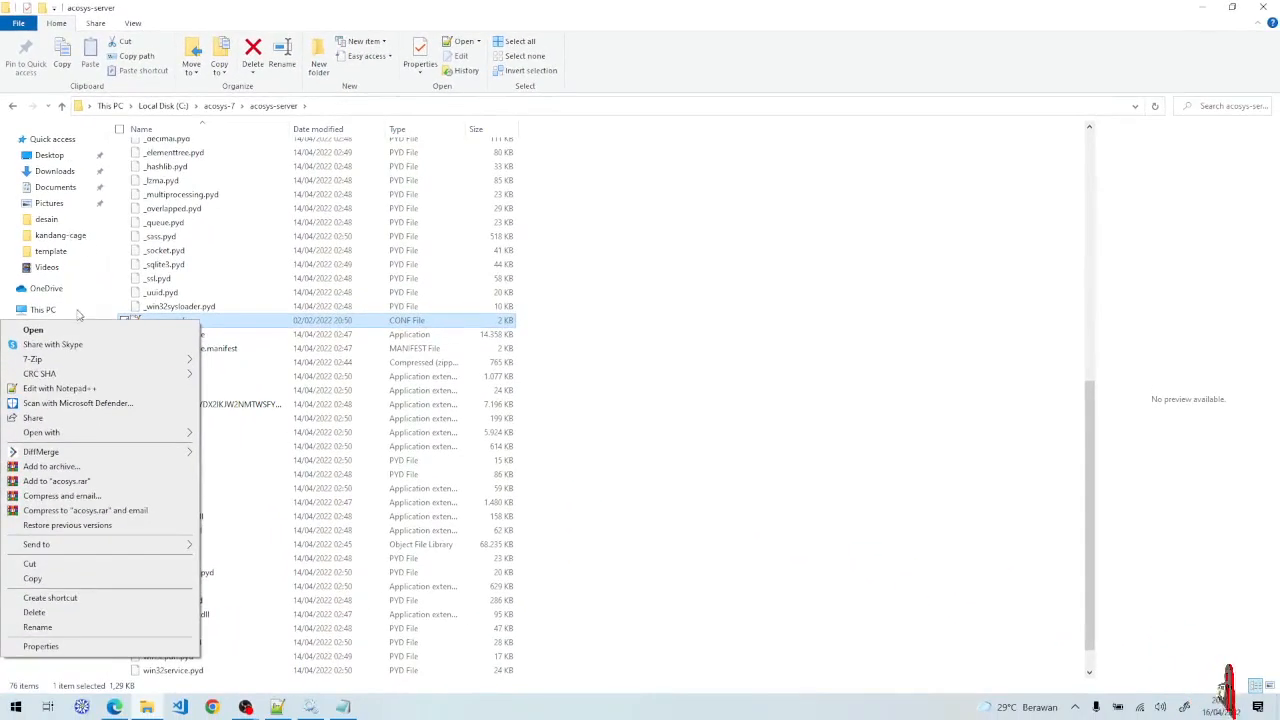
left_click(78, 388)
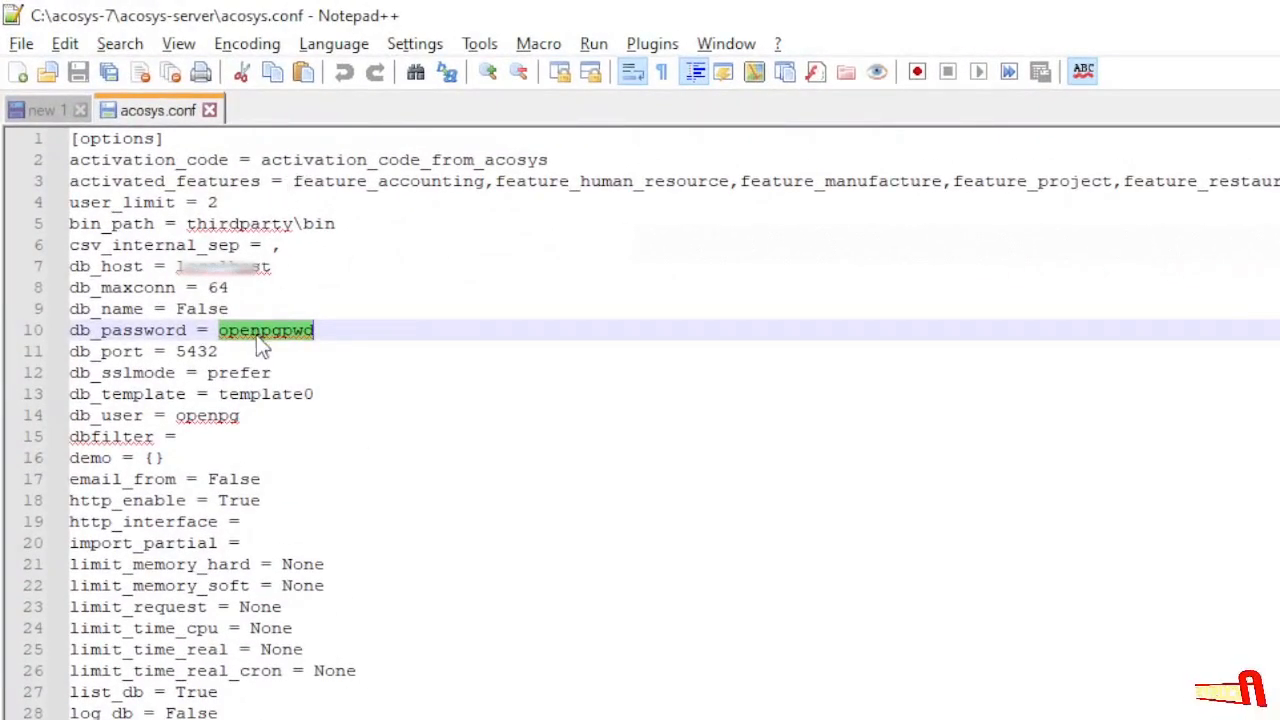
- Paste the machine ID over the your_machine_id placeholder on line 33
scroll(262, 347, "down", 3)
scroll(190, 543, "down", 1)
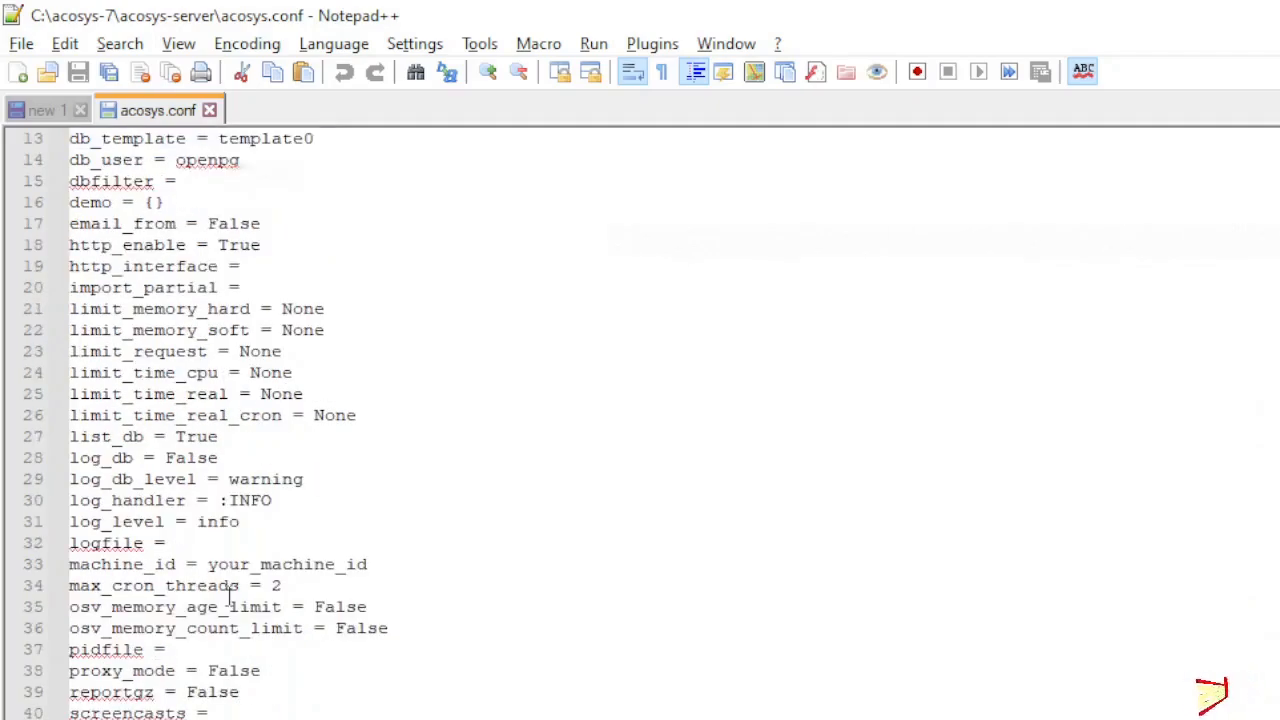
left_click(172, 566)
double_click(237, 564)
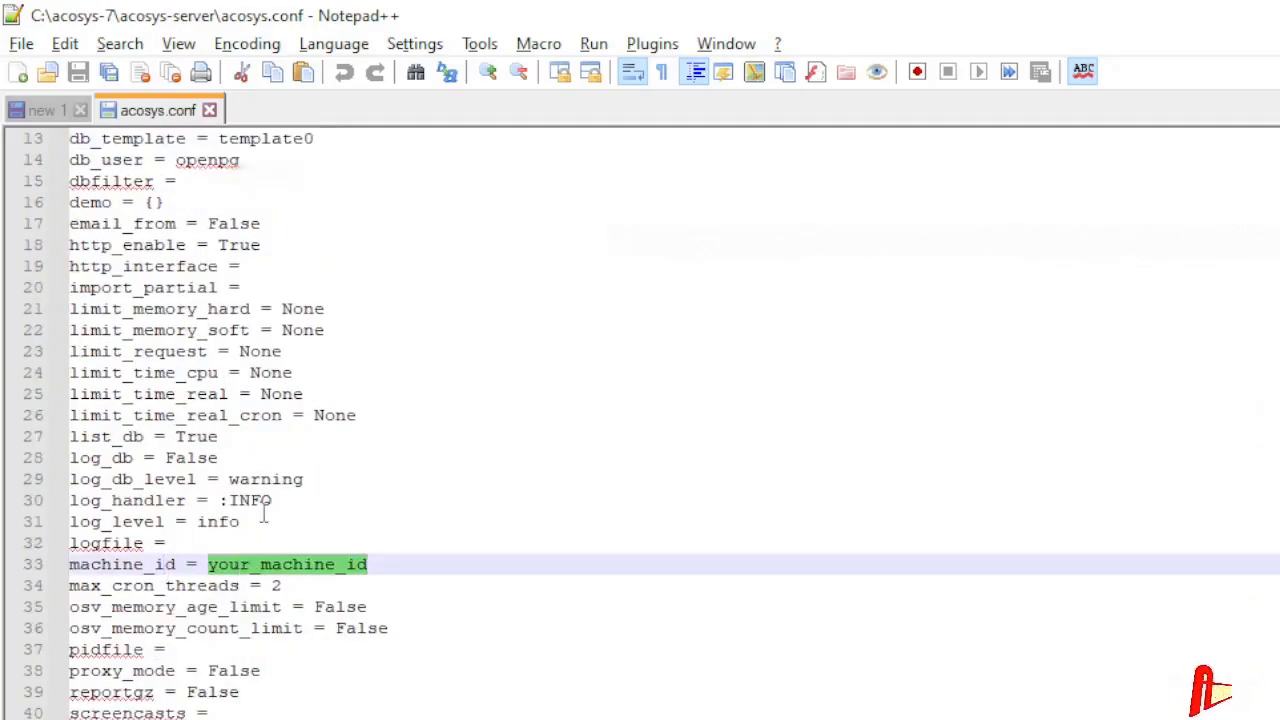
key("ctrl+v")
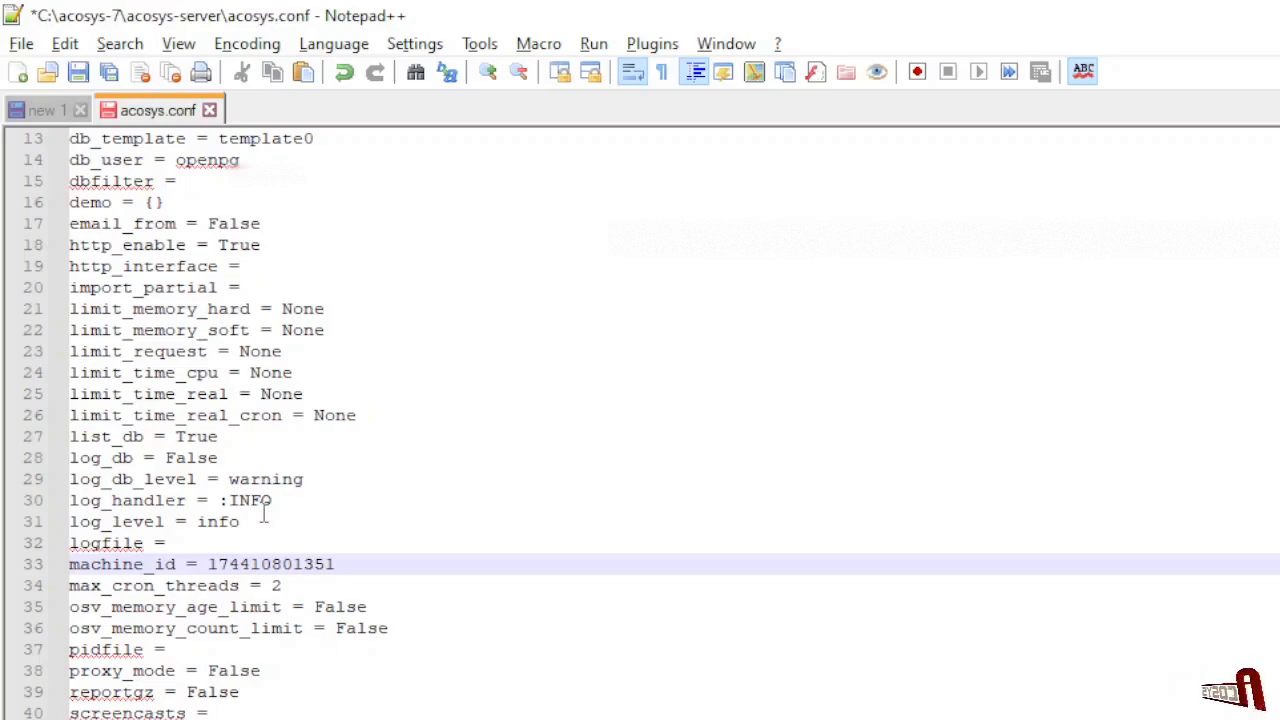
- Take the activation code from 'new 1' and paste it over the activation_code placeholder
left_click(38, 110)
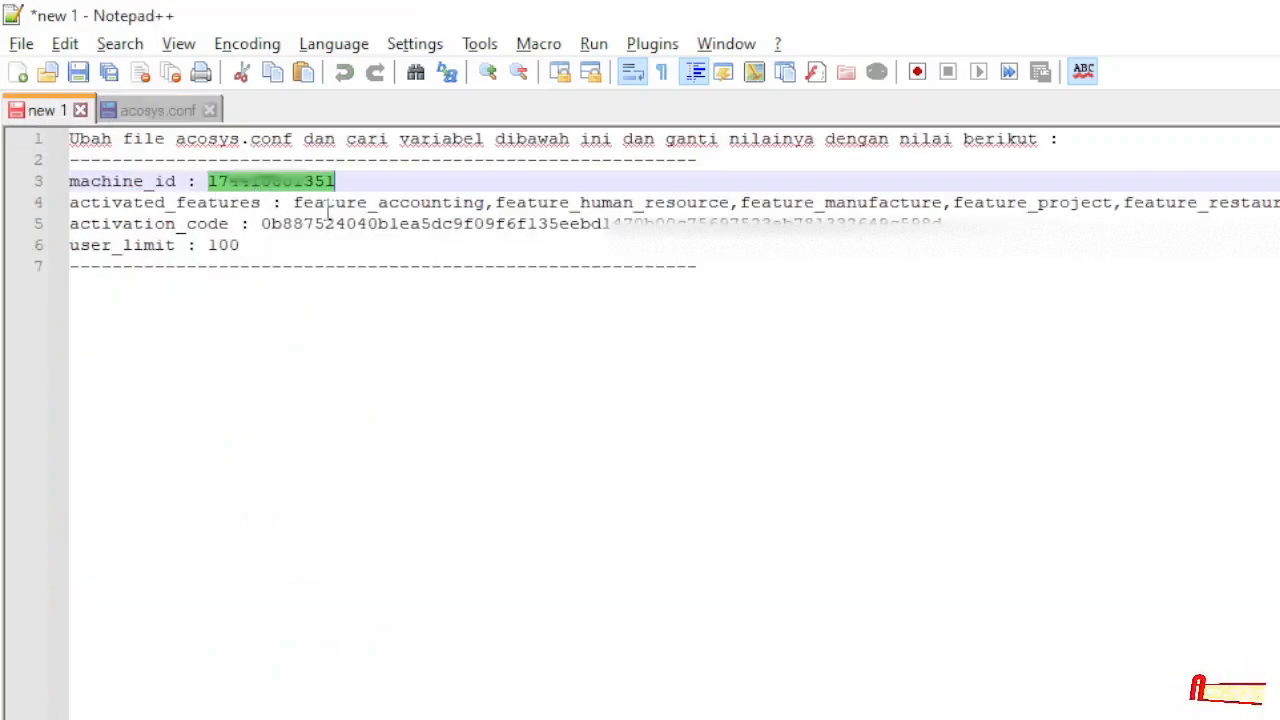
left_click(284, 204)
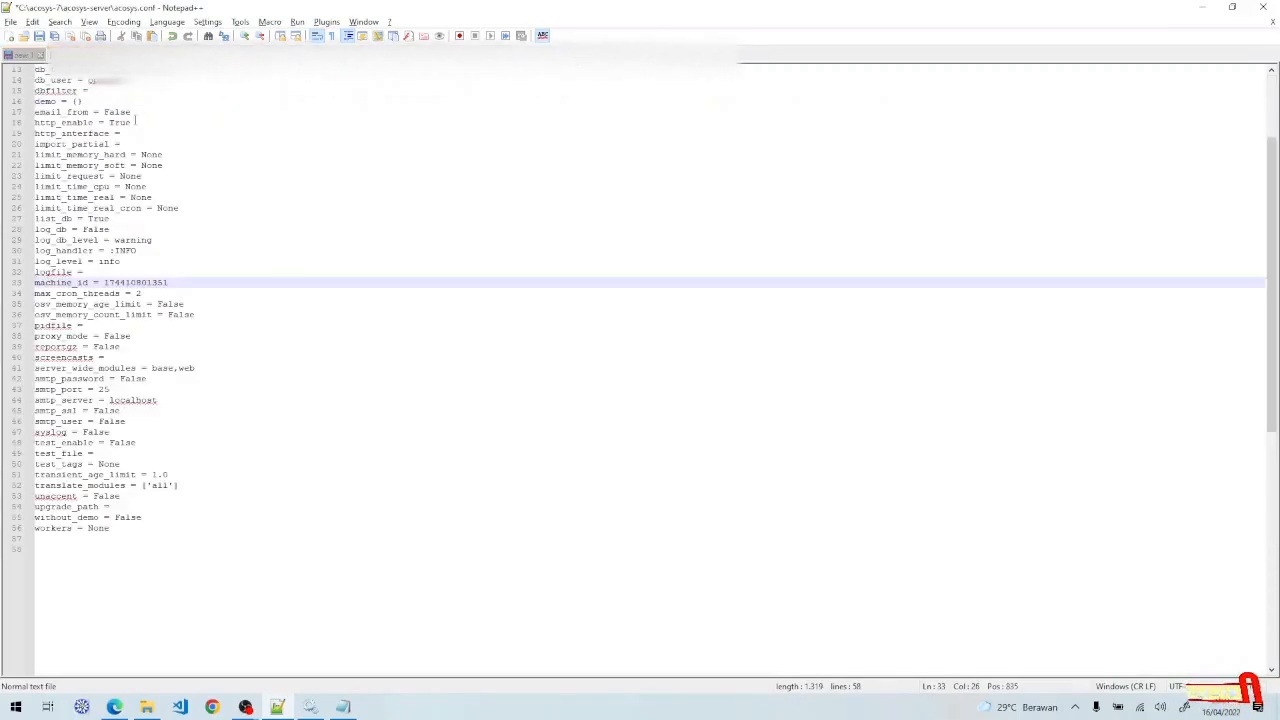
scroll(135, 119, "up", 4)
left_click(231, 91)
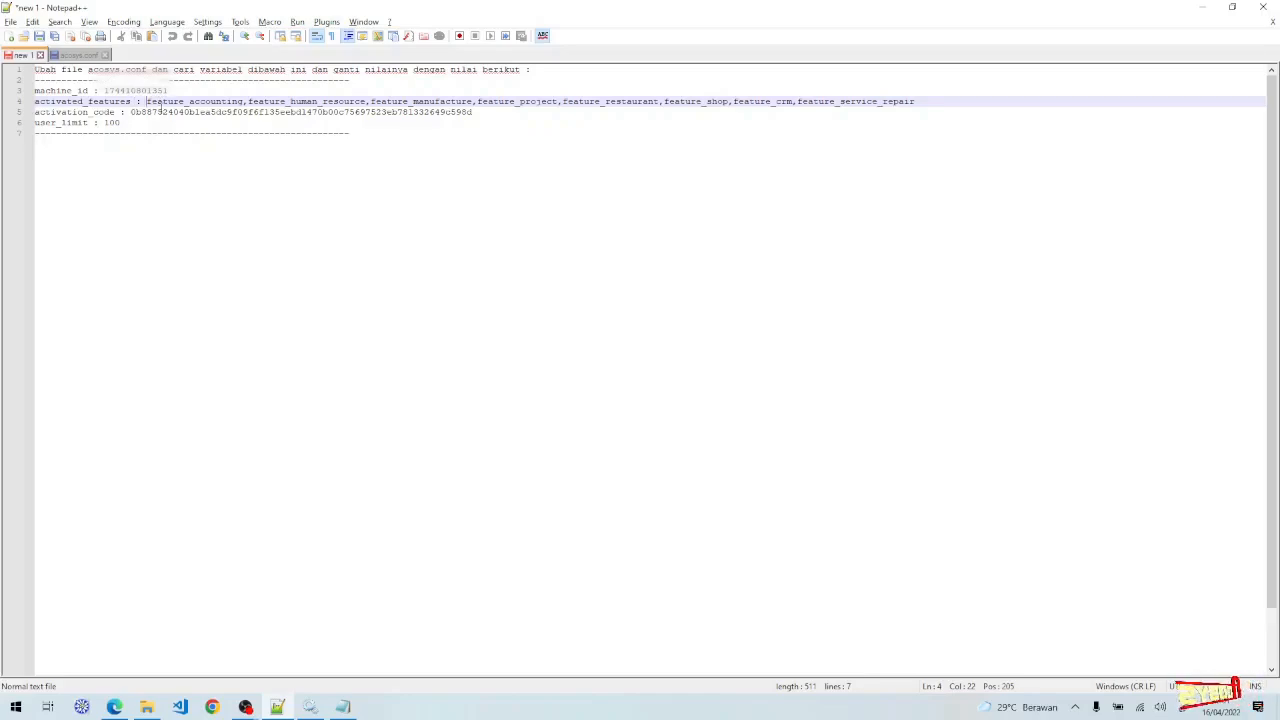
double_click(161, 112)
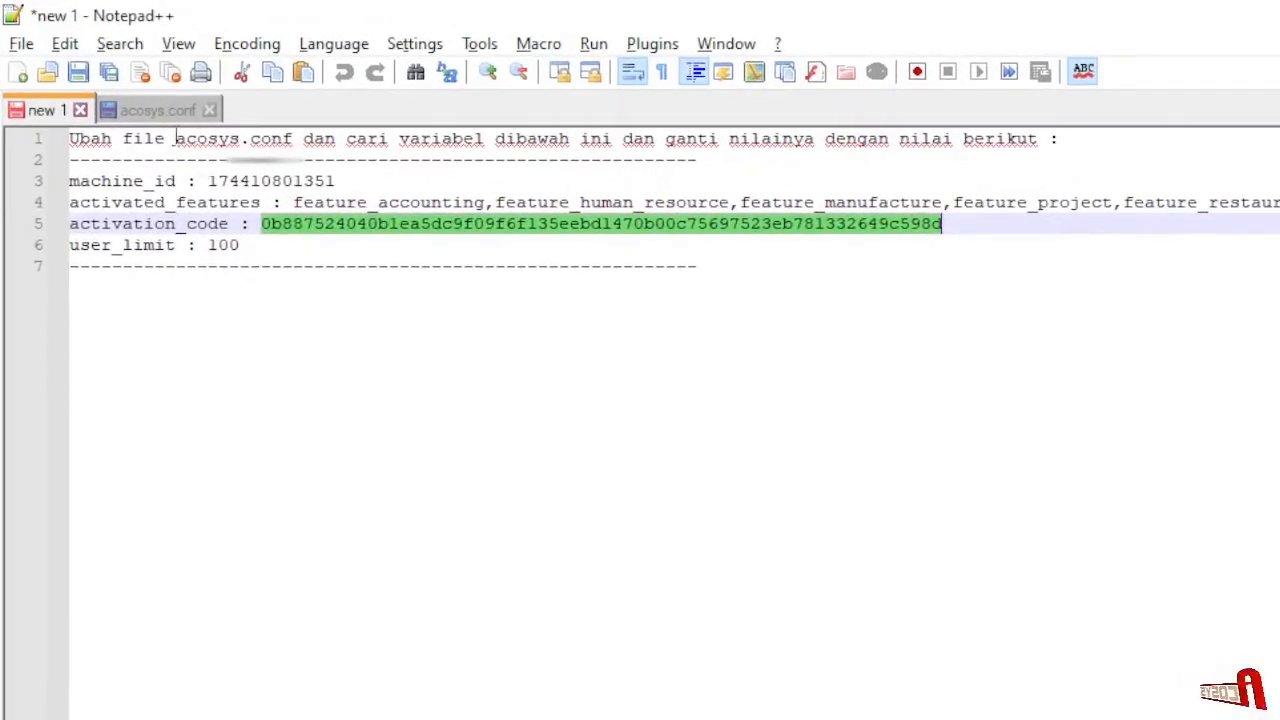
left_click(152, 108)
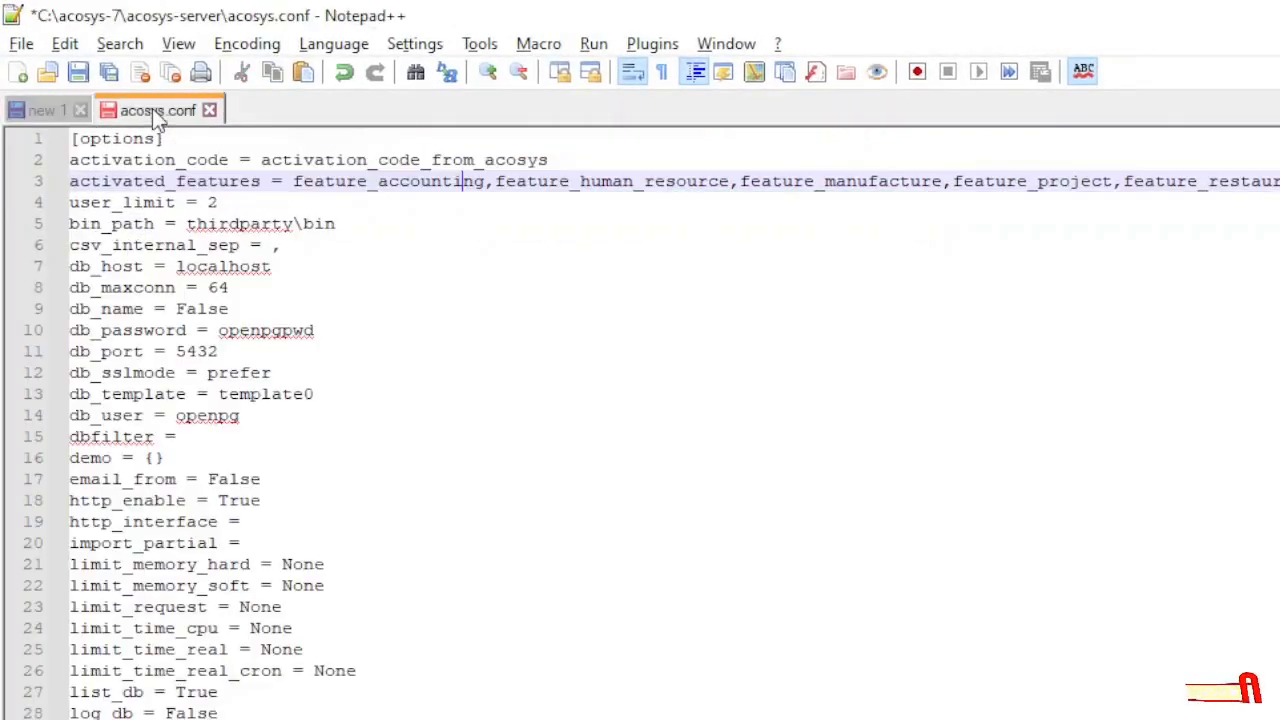
double_click(351, 160)
key("ctrl+v")
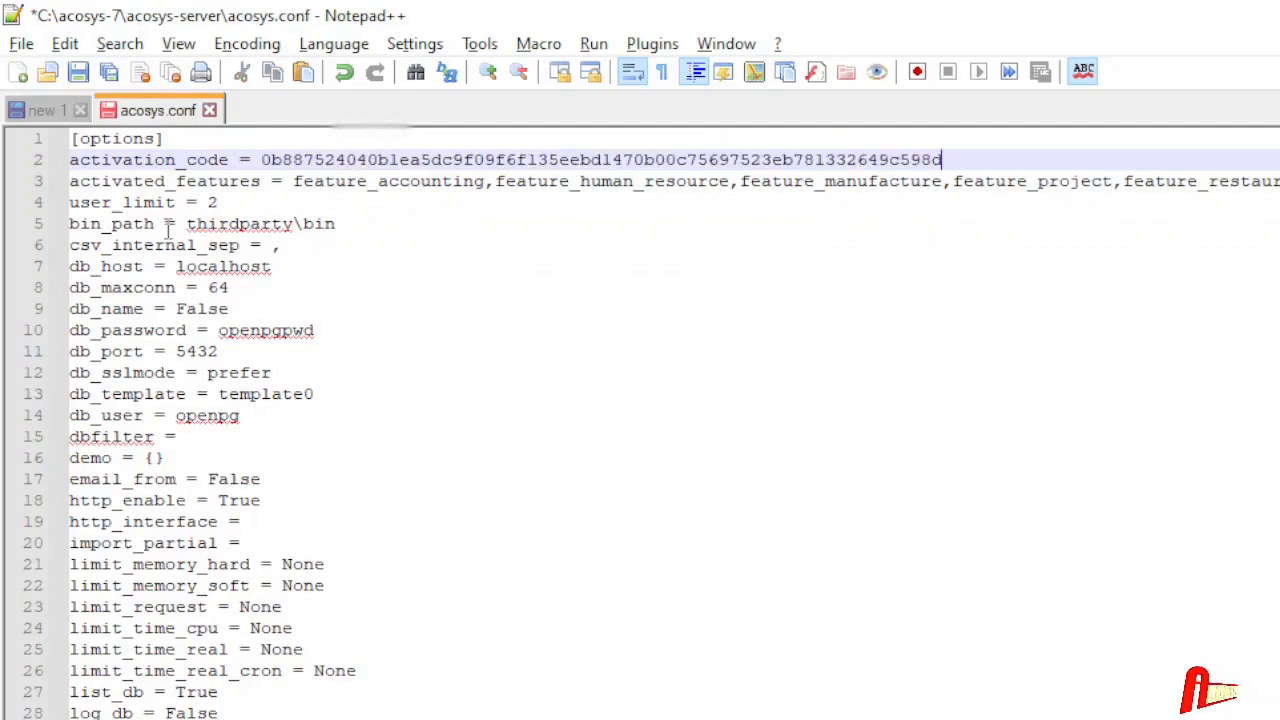
- Set user_limit to 100 and save acosys.conf
left_click(218, 202)
type("1")
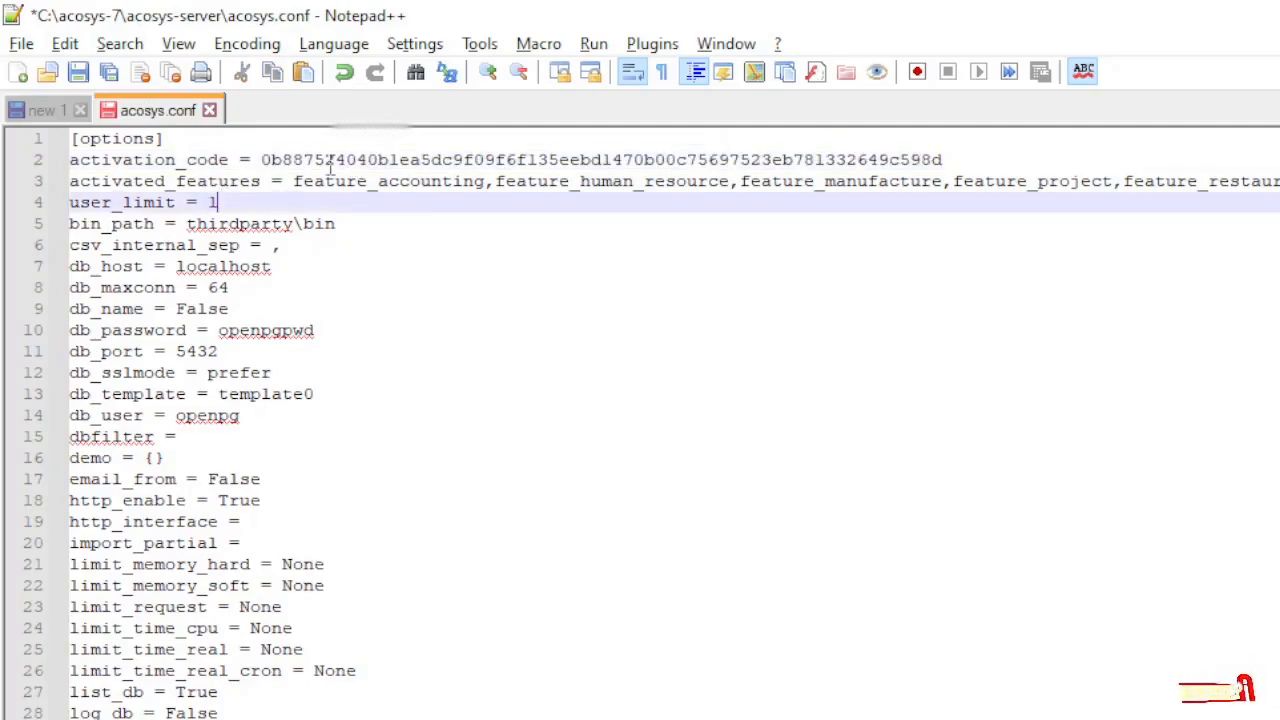
type("00")
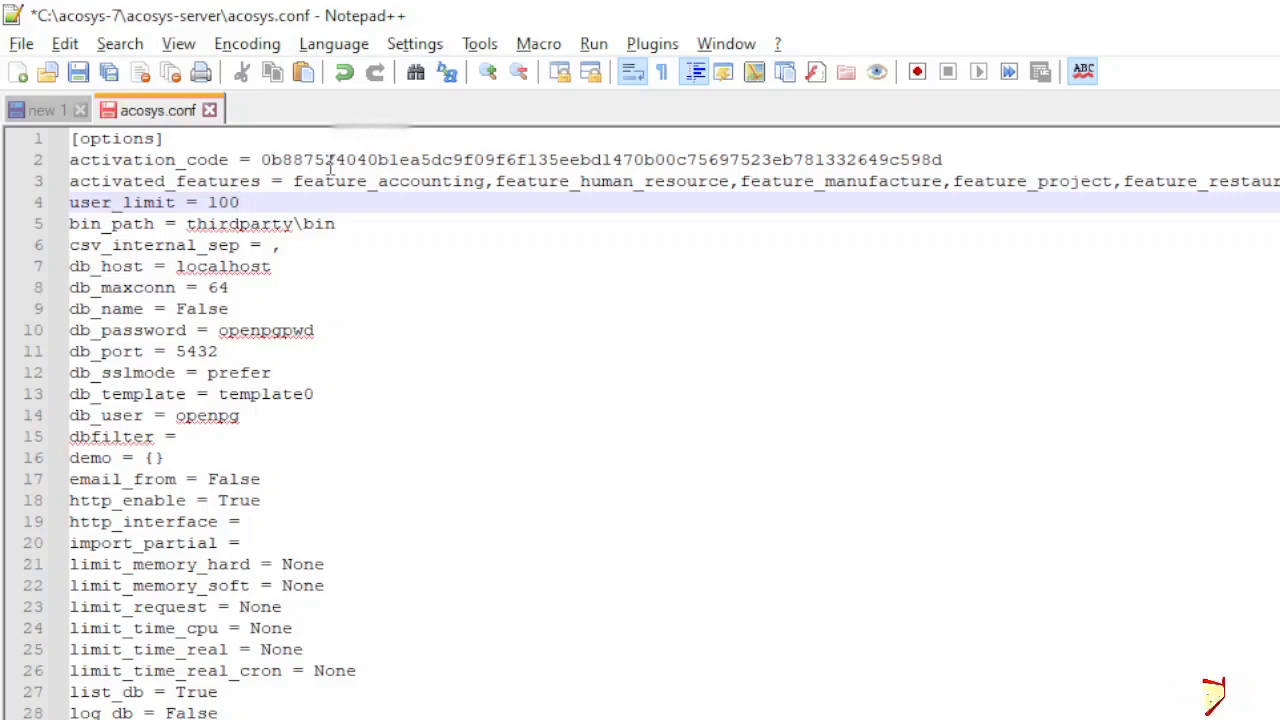
left_click(77, 72)
key("alt+Tab")
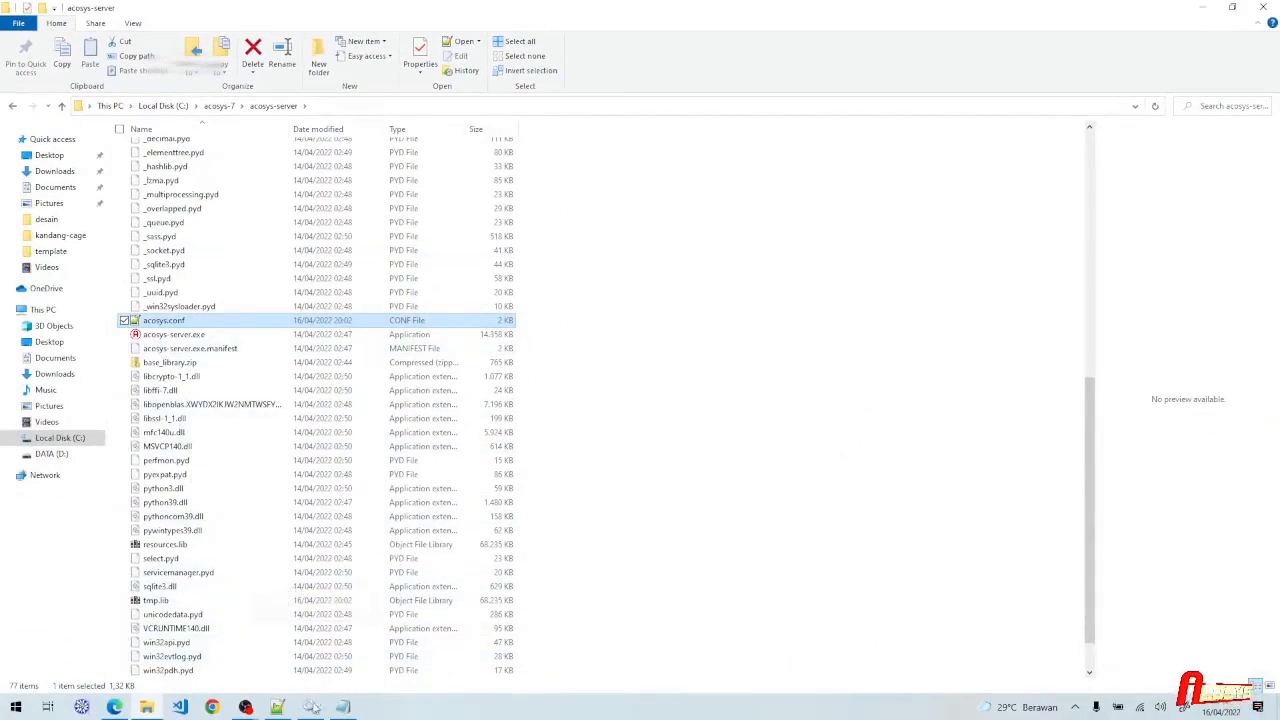
- Restart the Acosys-7 service from the Services window, then switch to Microsoft Edge
left_click(310, 707)
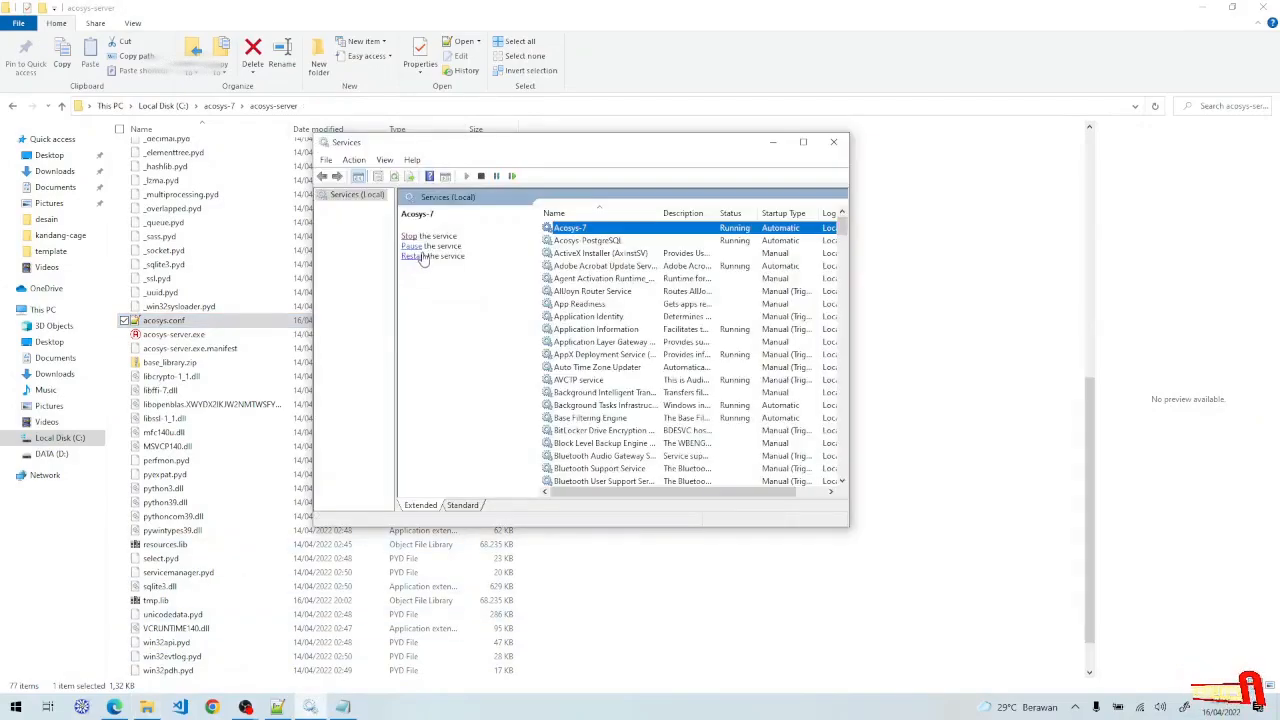
left_click(420, 260)
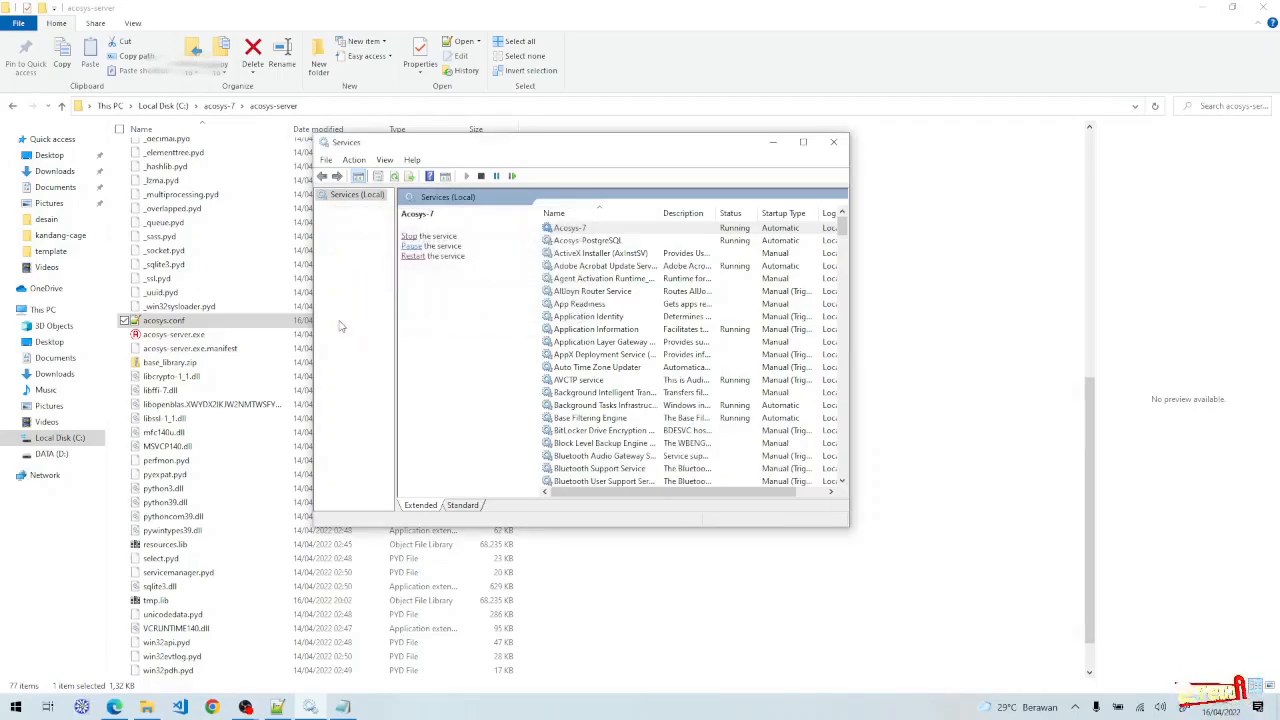
left_click(116, 707)
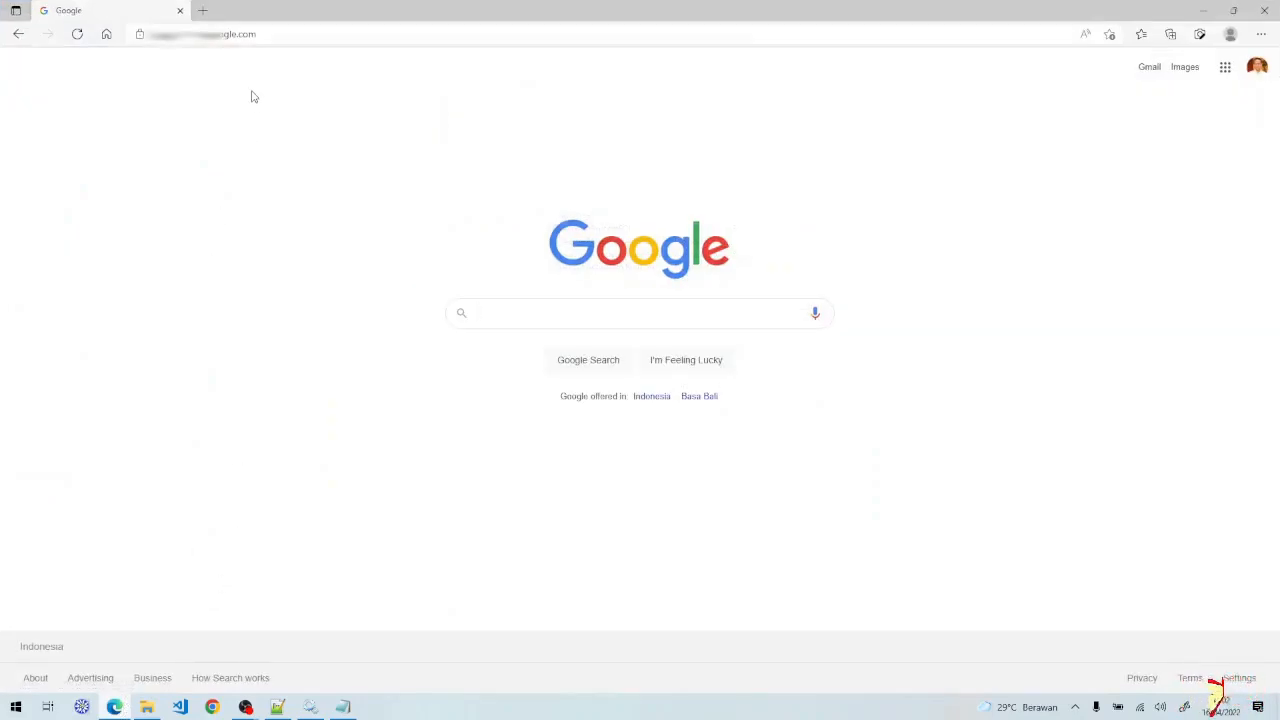
left_click(264, 34)
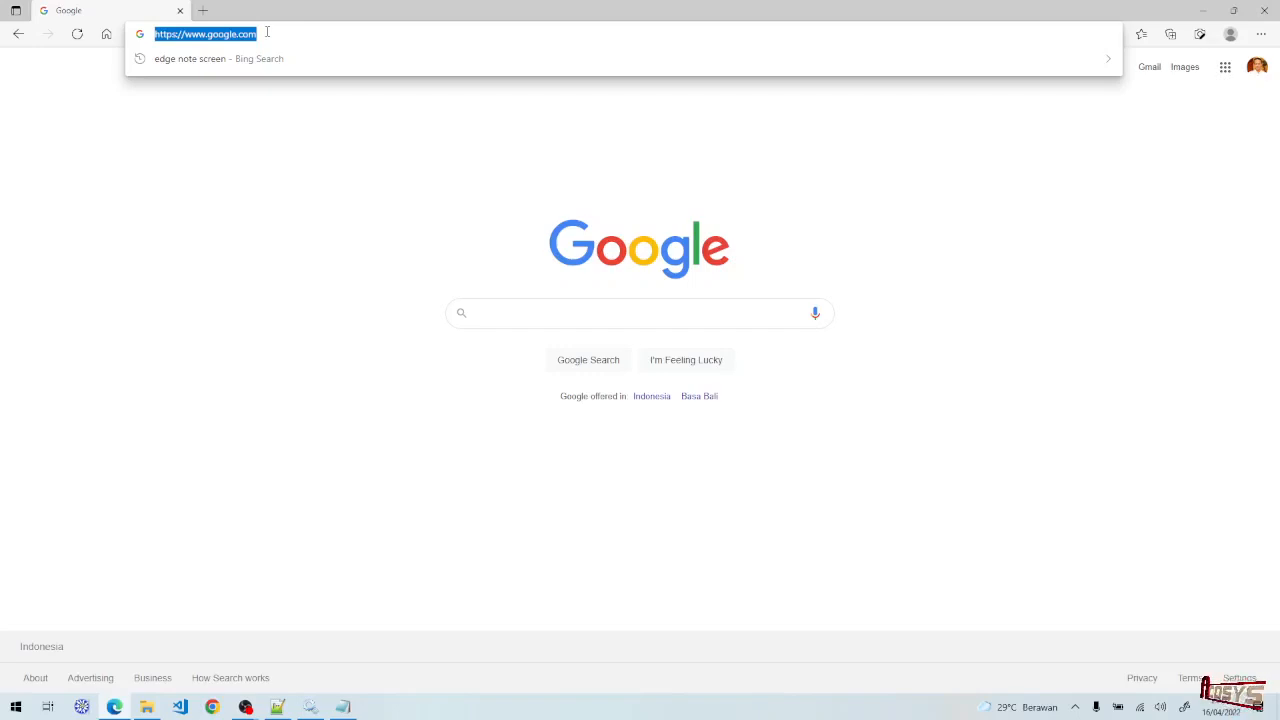
type("http:")
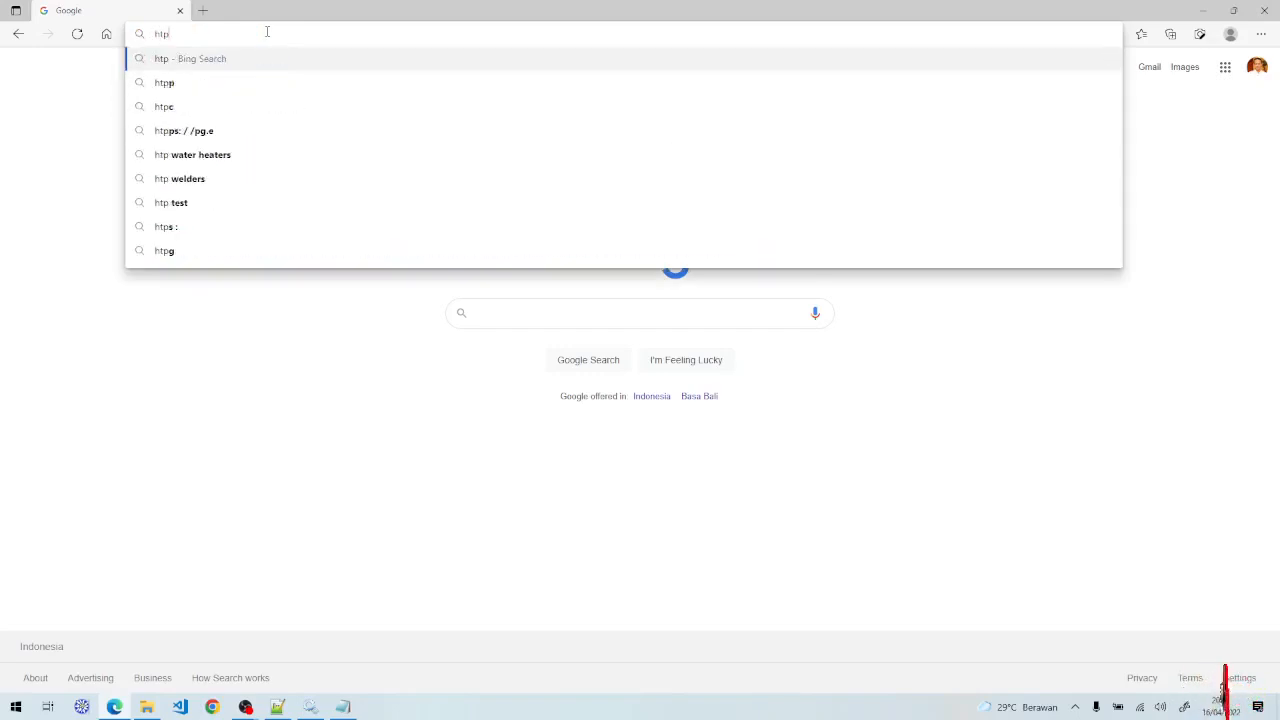
key("BackSpace")
key("BackSpace")
key("BackSpace")
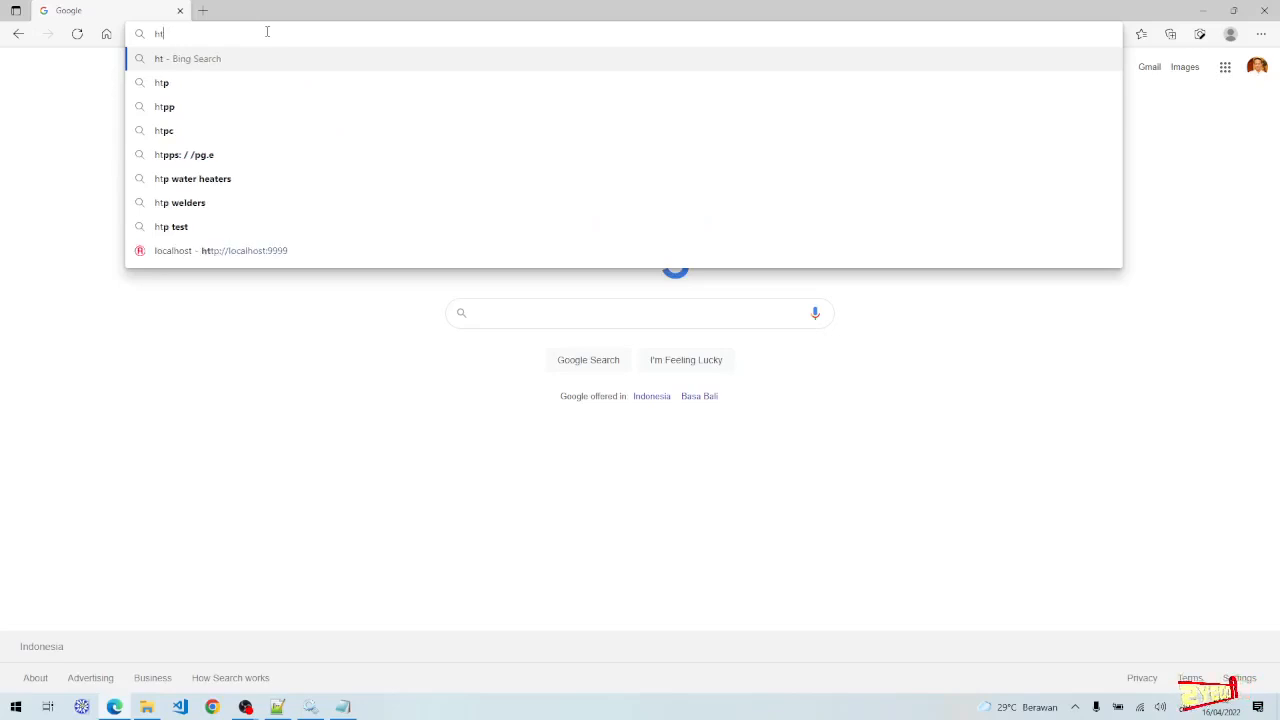
type("tp://lo")
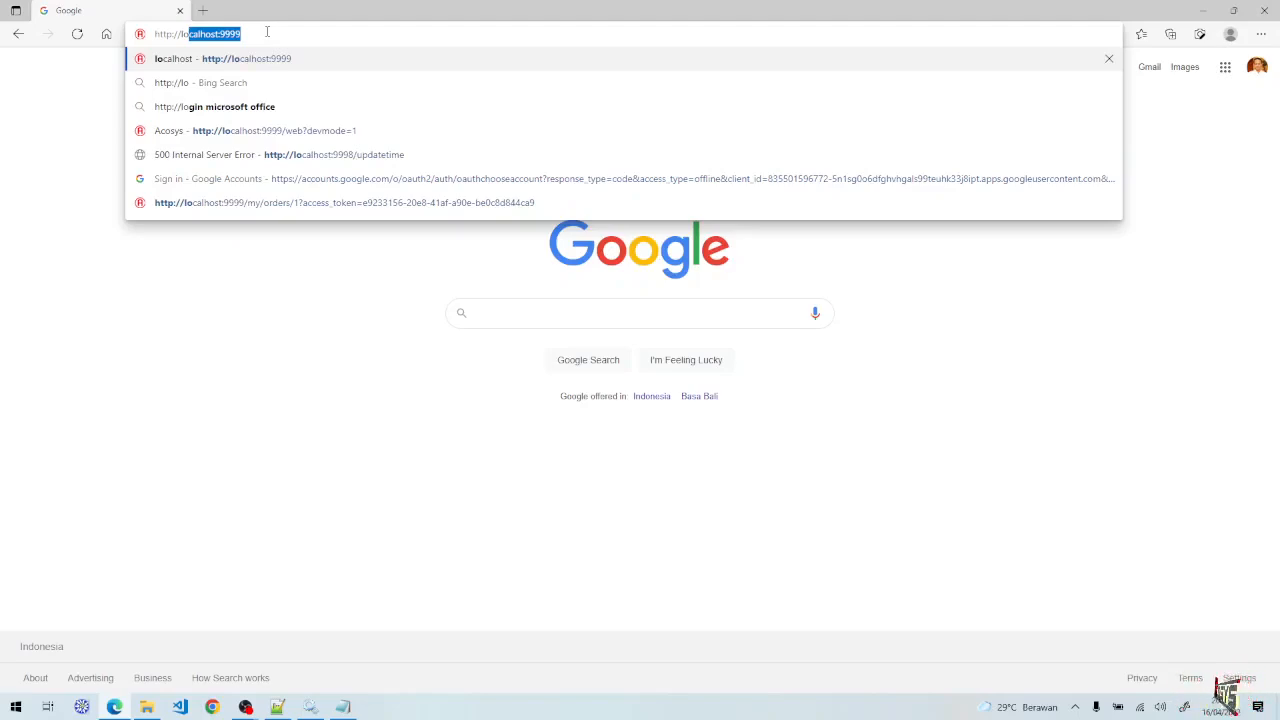
key("Right")
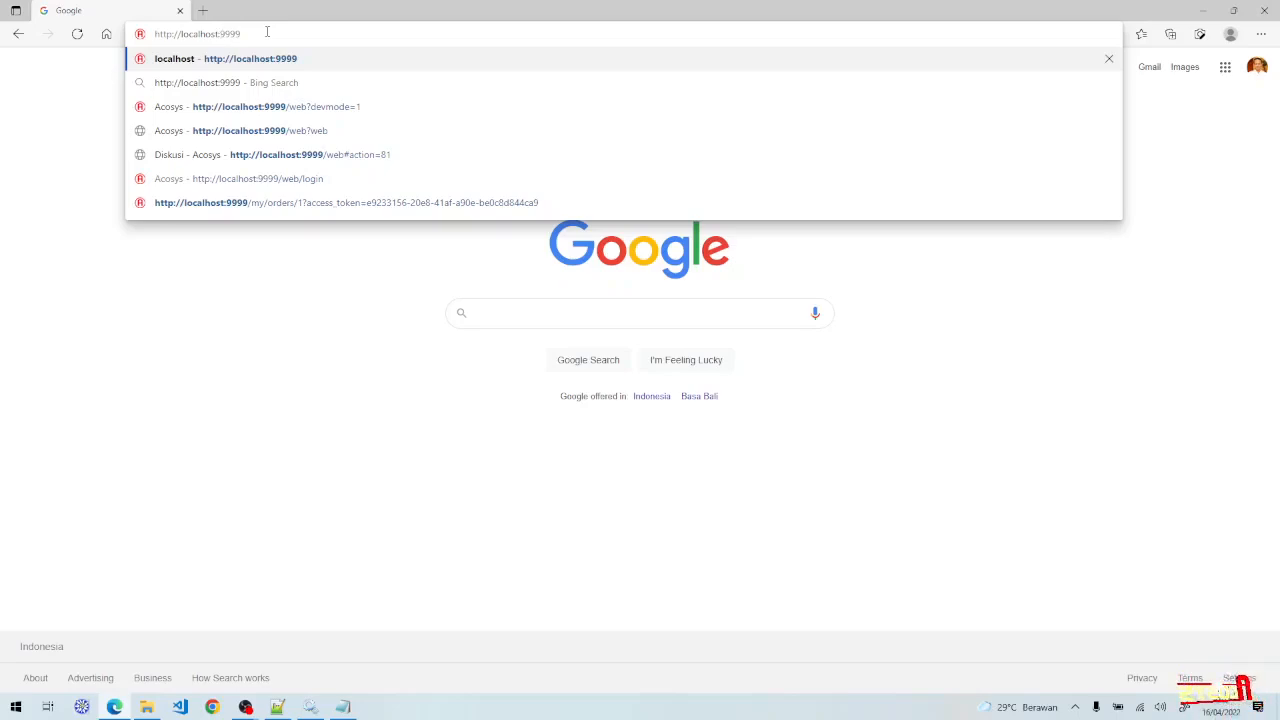
key("ctrl+shift+Left")
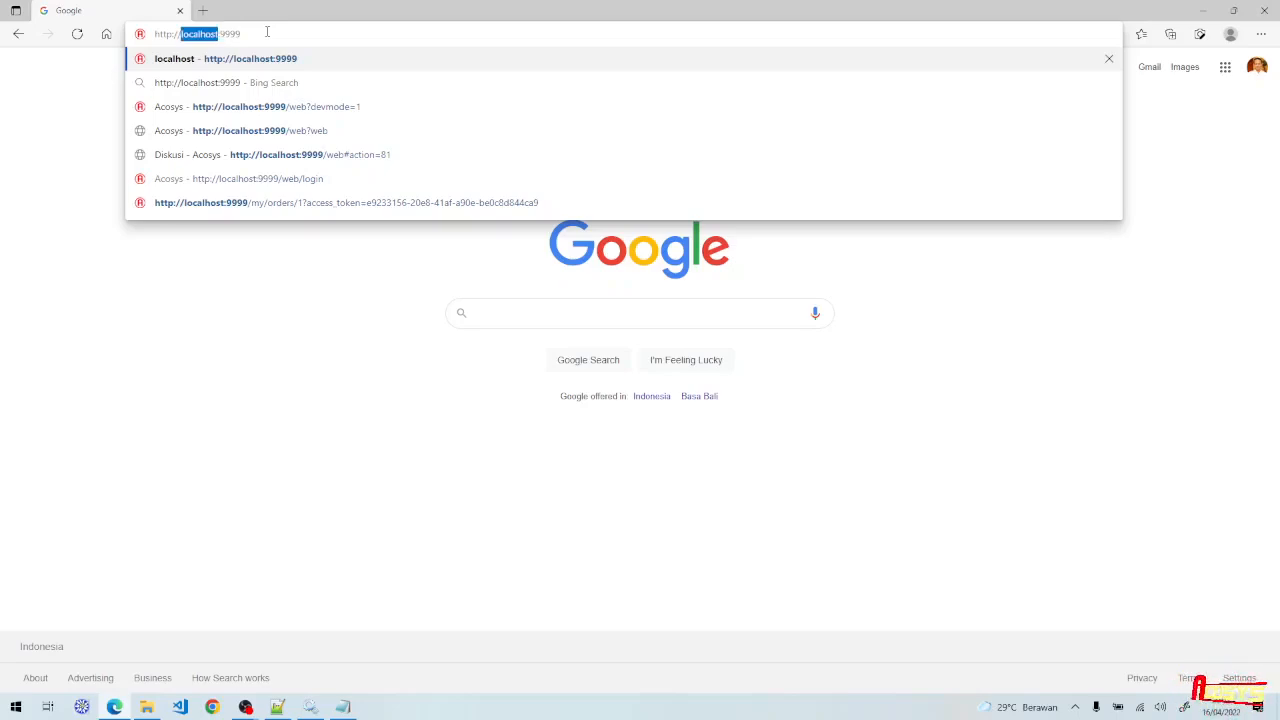
type("192")
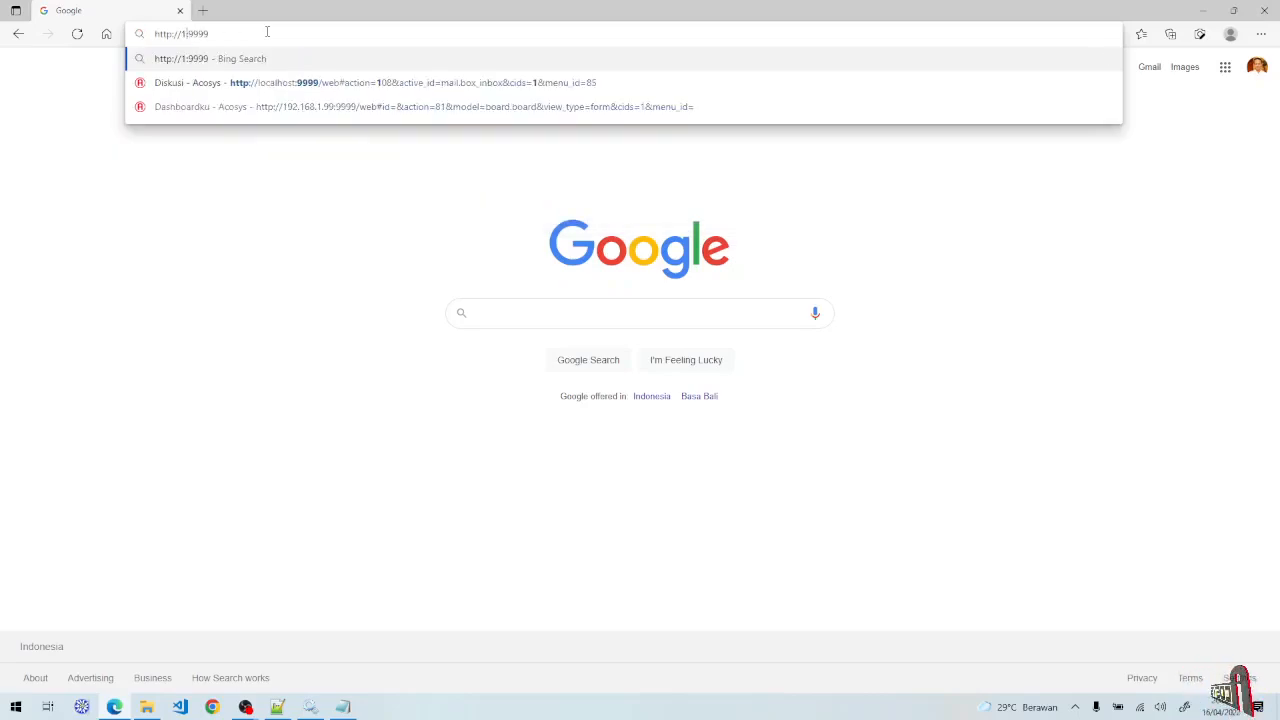
type(".168.1")
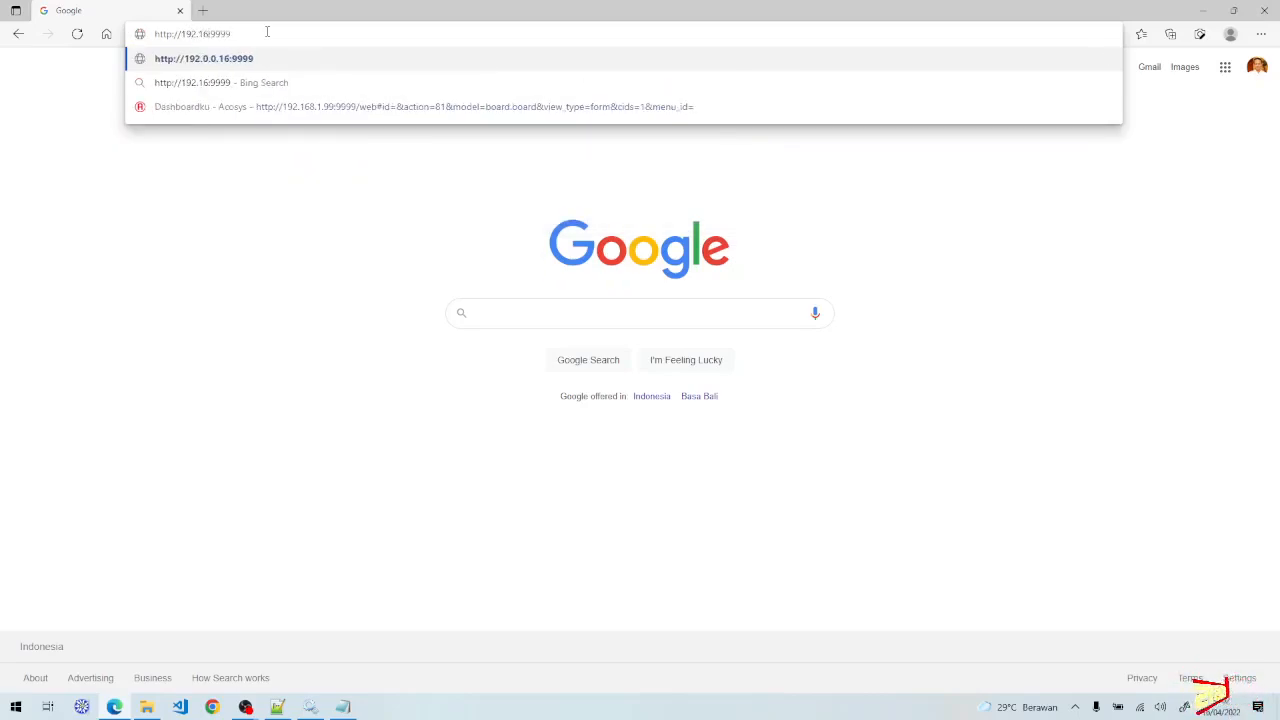
type(".99")
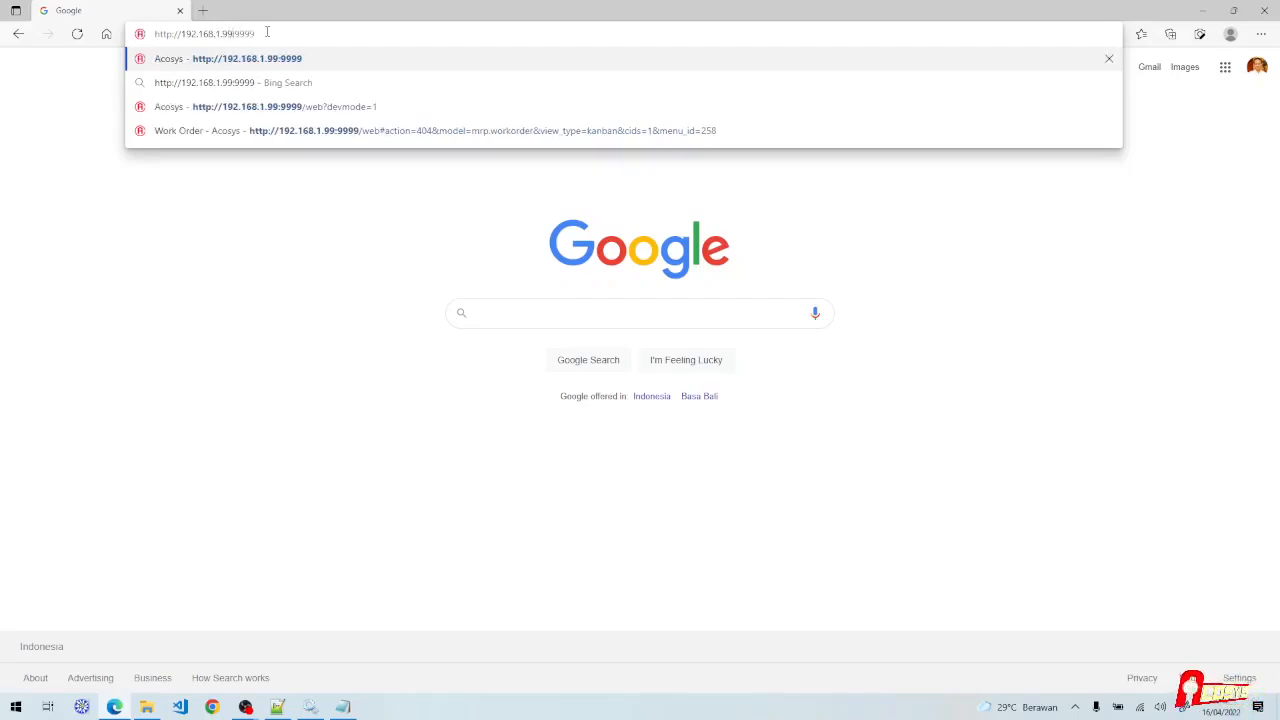
key("ctrl+shift+Left")
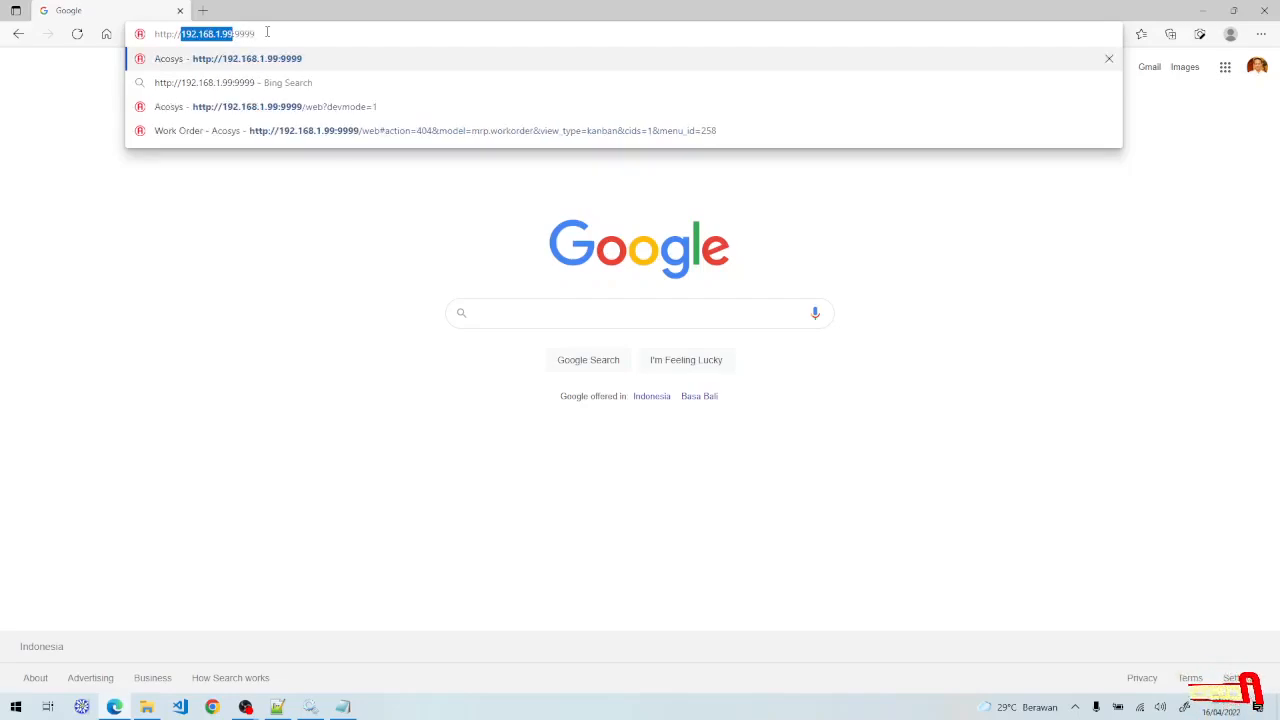
type("localhost")
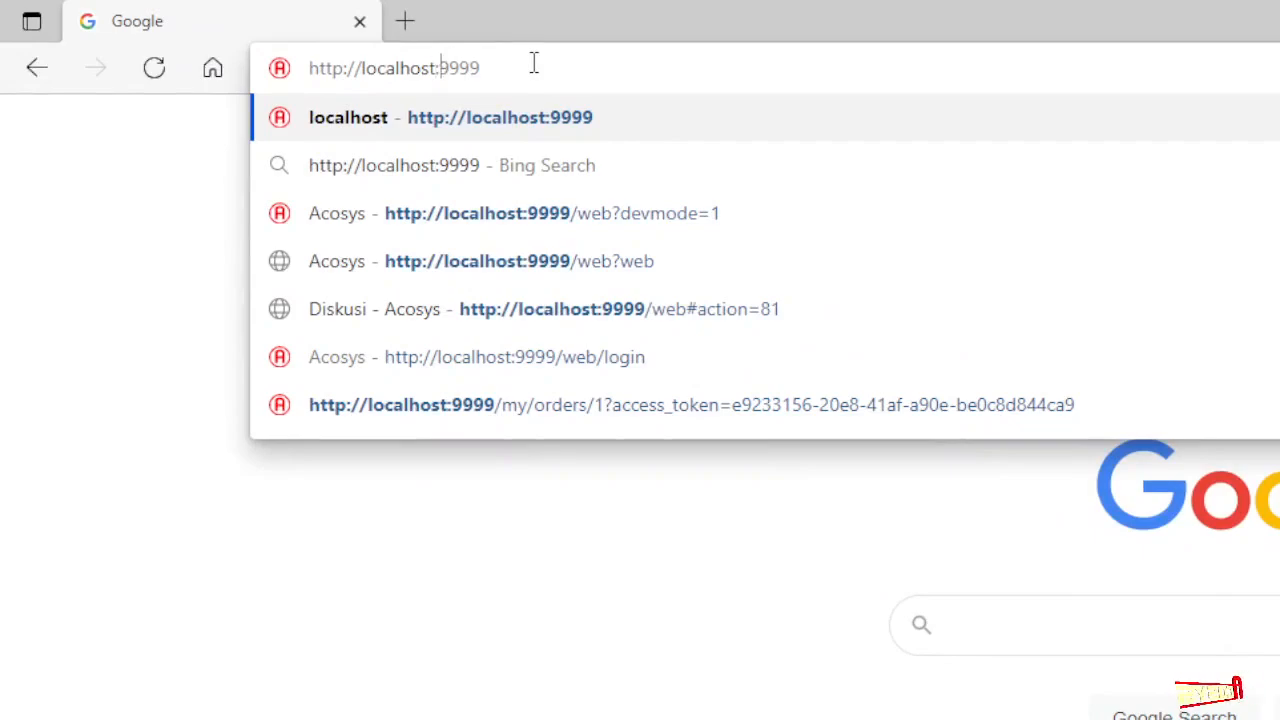
- Load the Acosys server page and enter the master password in the Master Password field
key("Return")
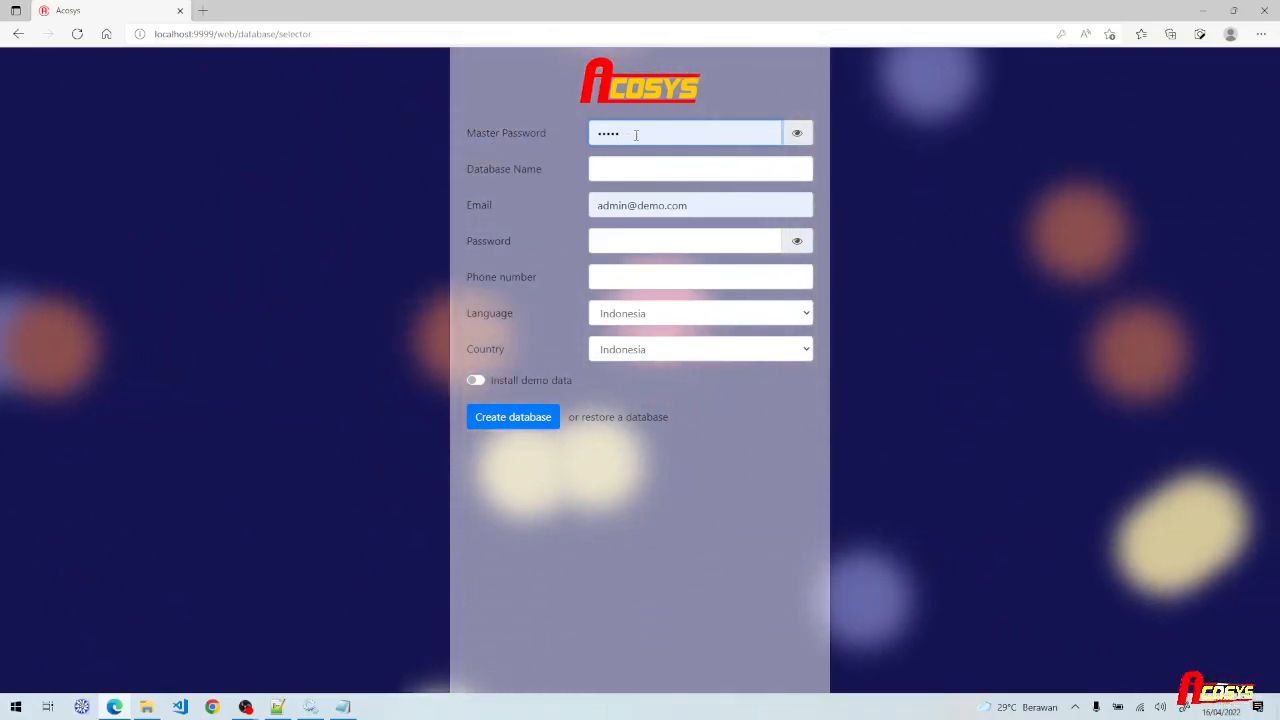
double_click(635, 133)
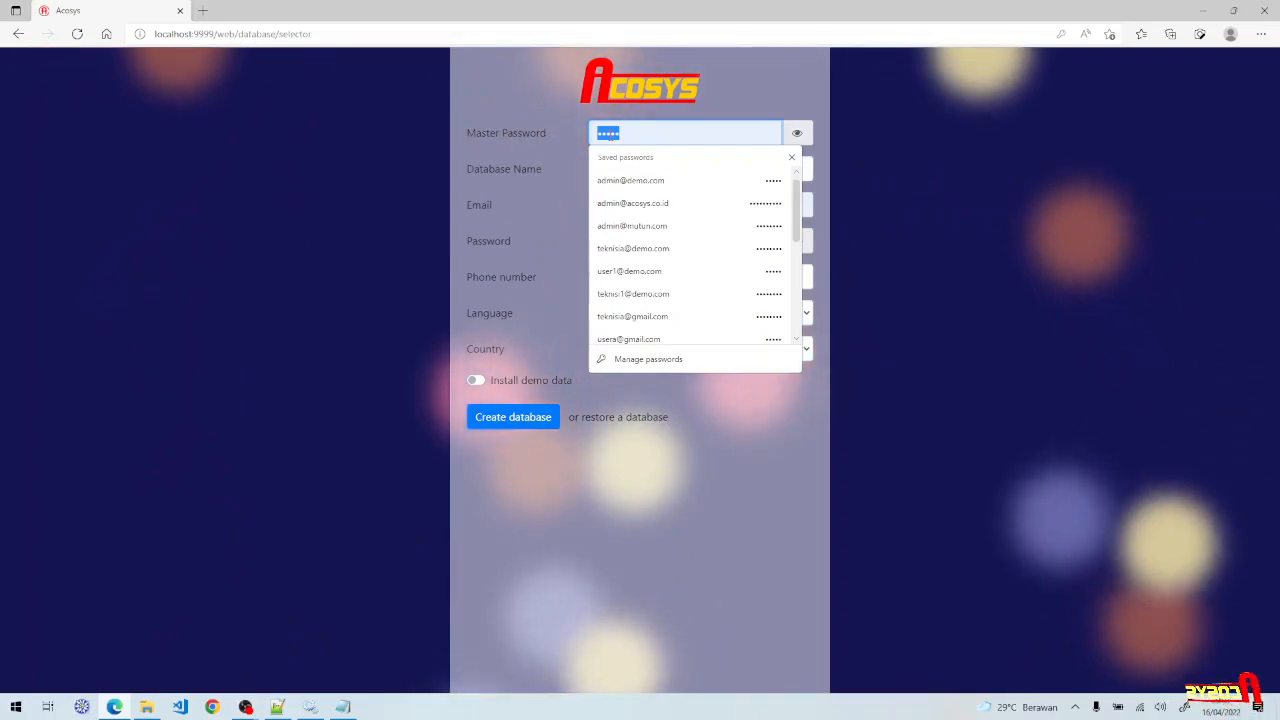
type("admin")
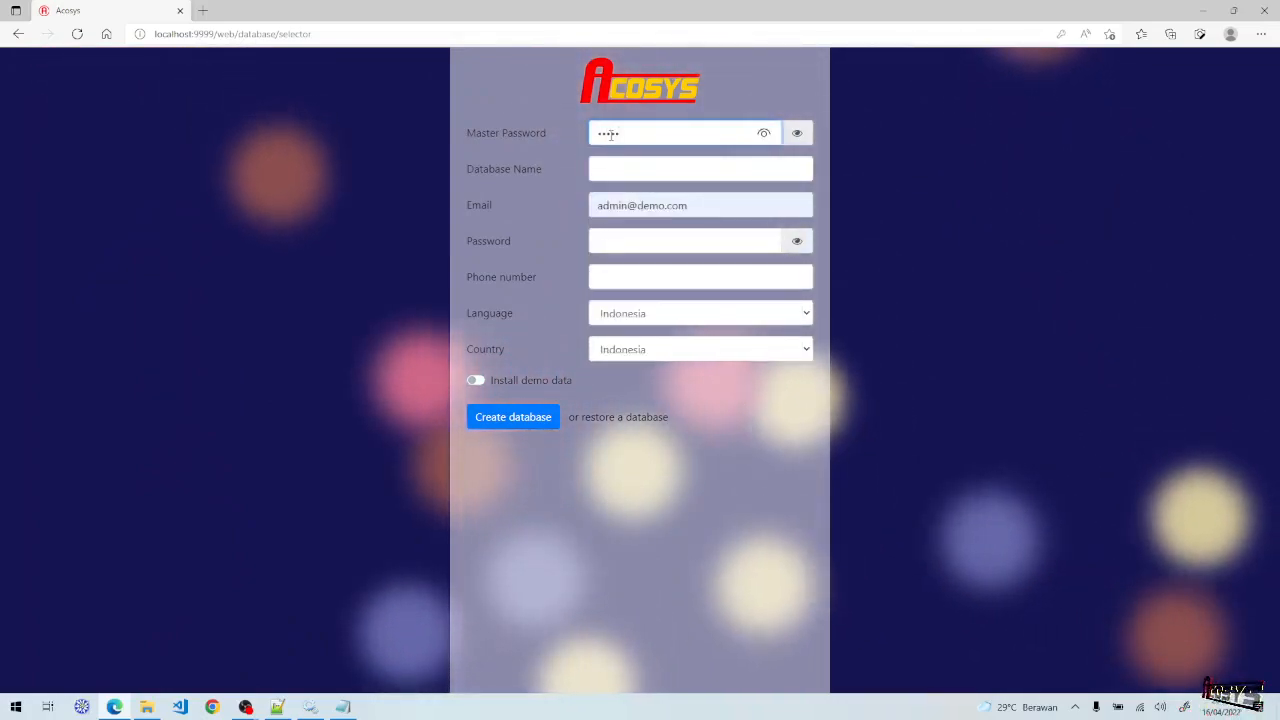
left_click(797, 134)
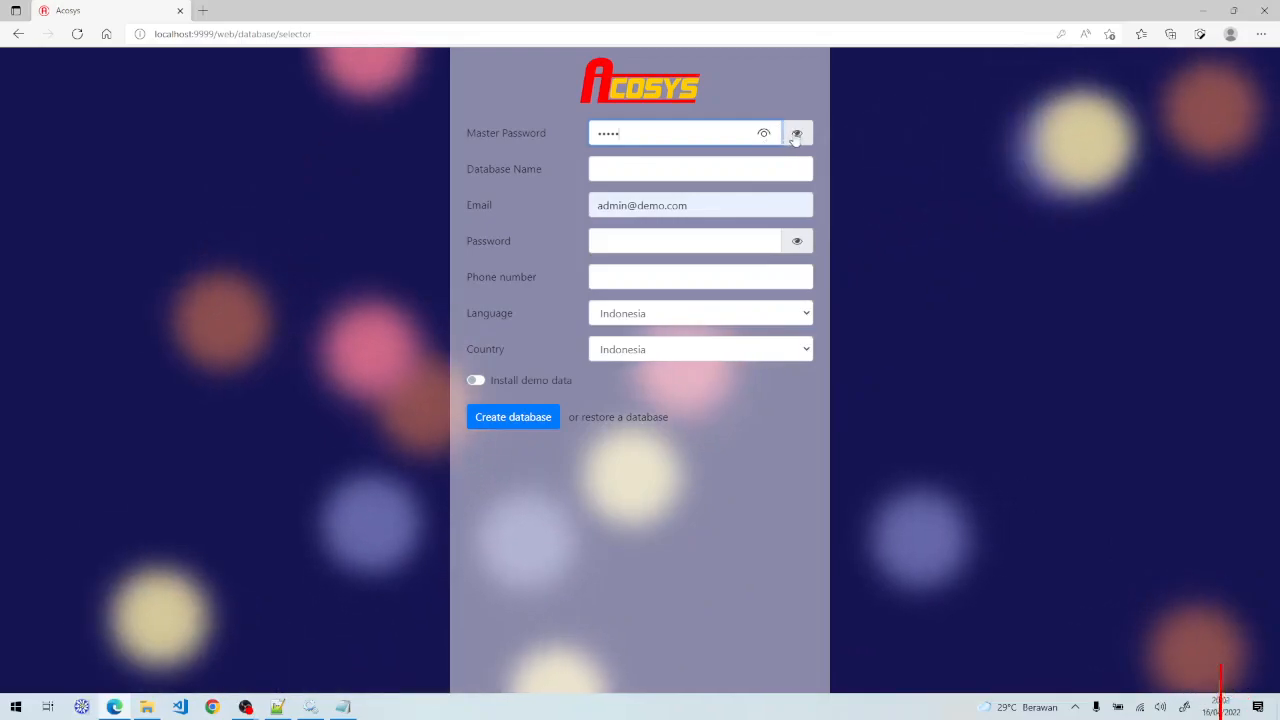
left_click(797, 134)
- Set the database name to textacosys7, enter the admin password, and create the database
left_click(672, 171)
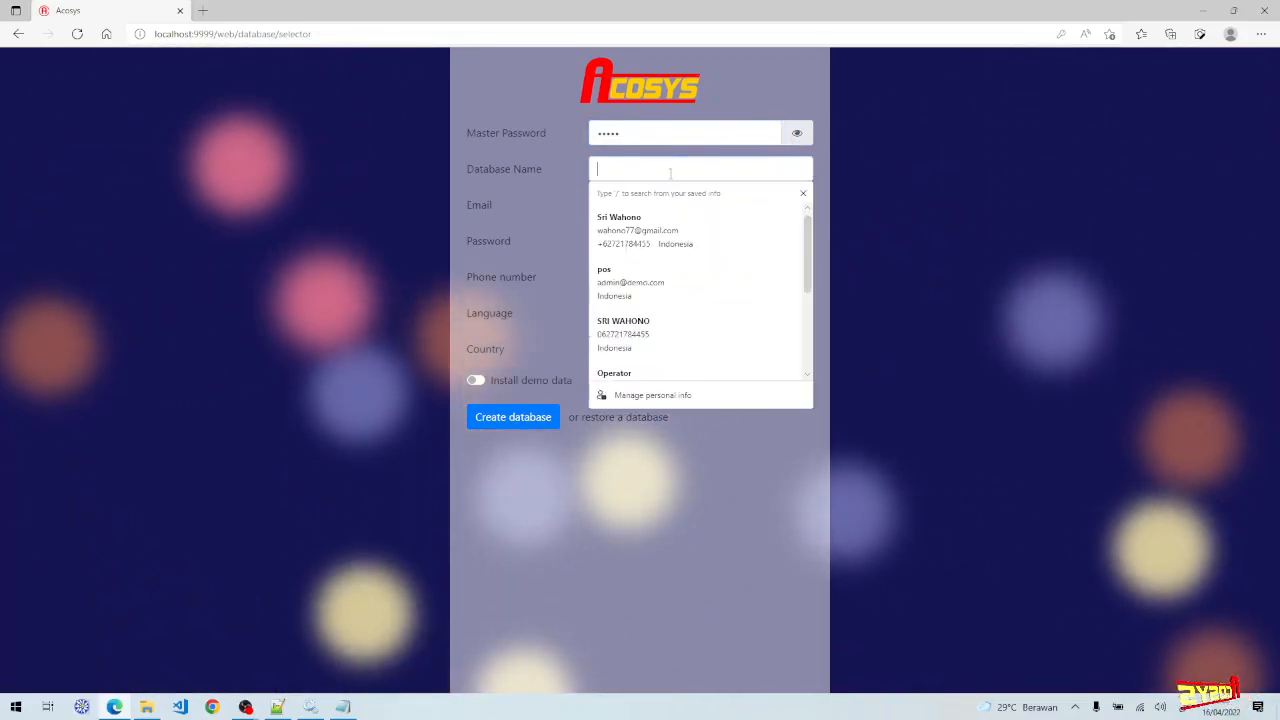
type("tex")
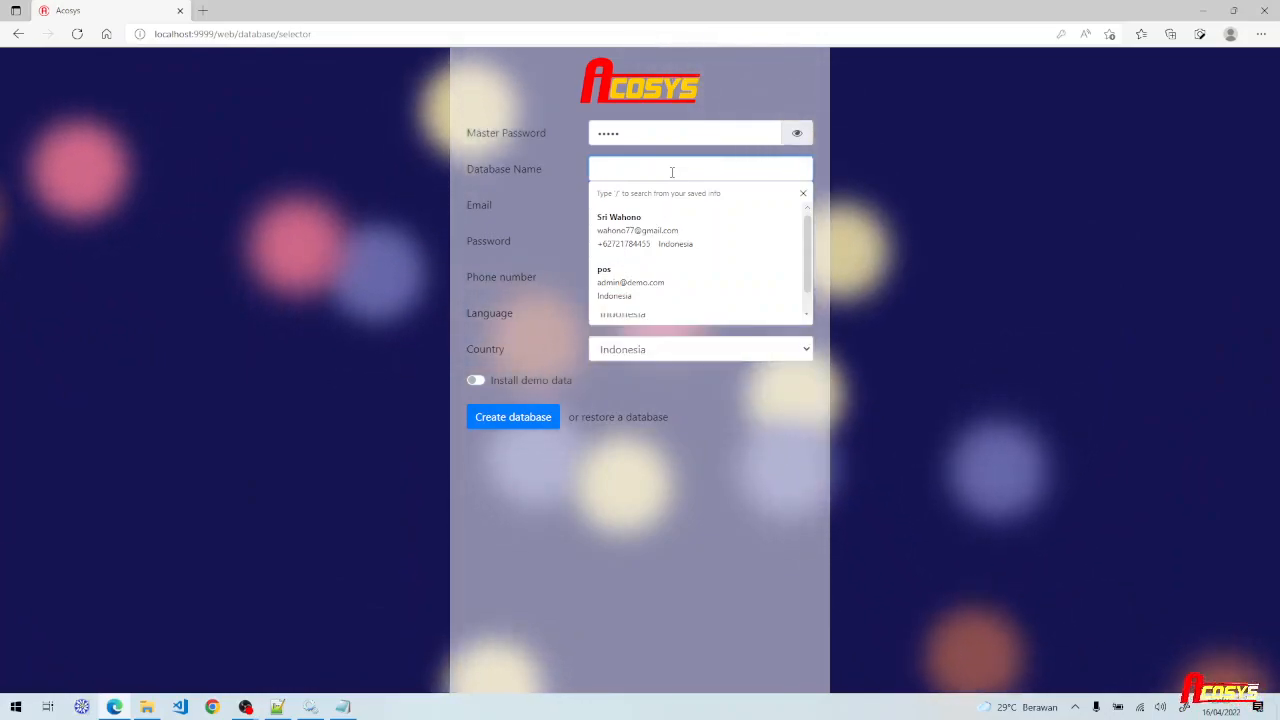
type("tacosys7")
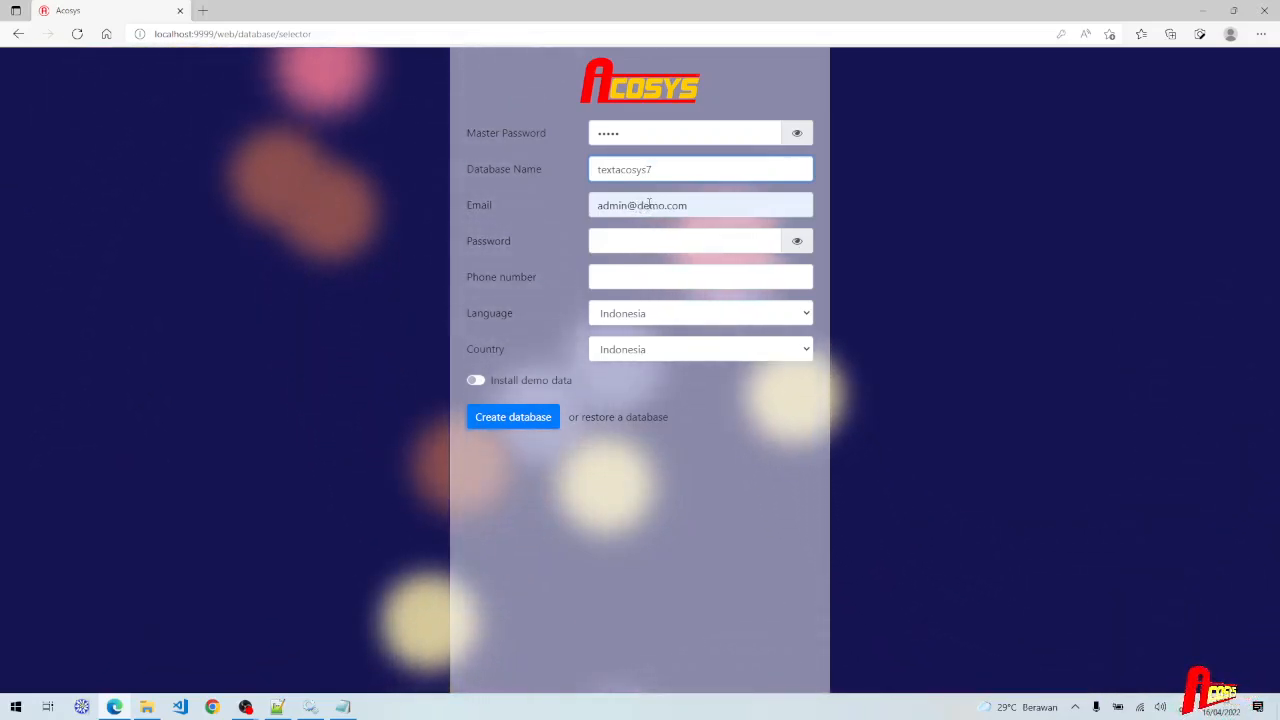
left_click(626, 240)
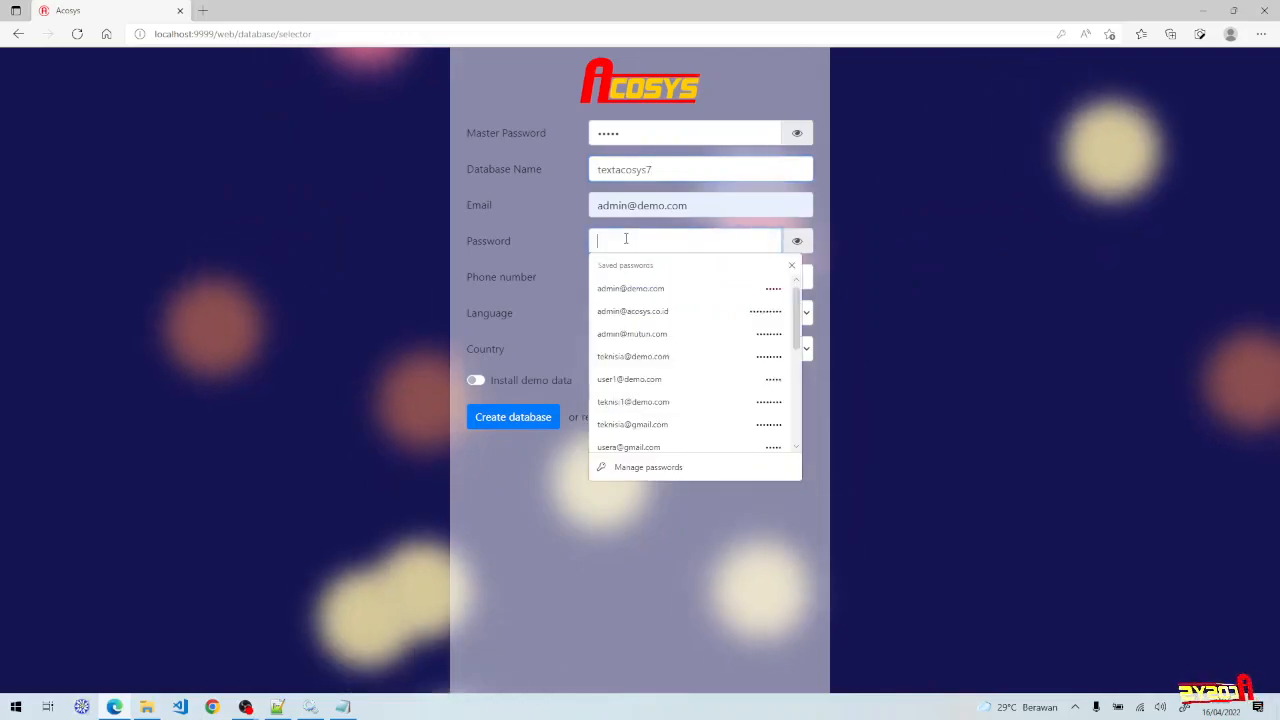
type("admin")
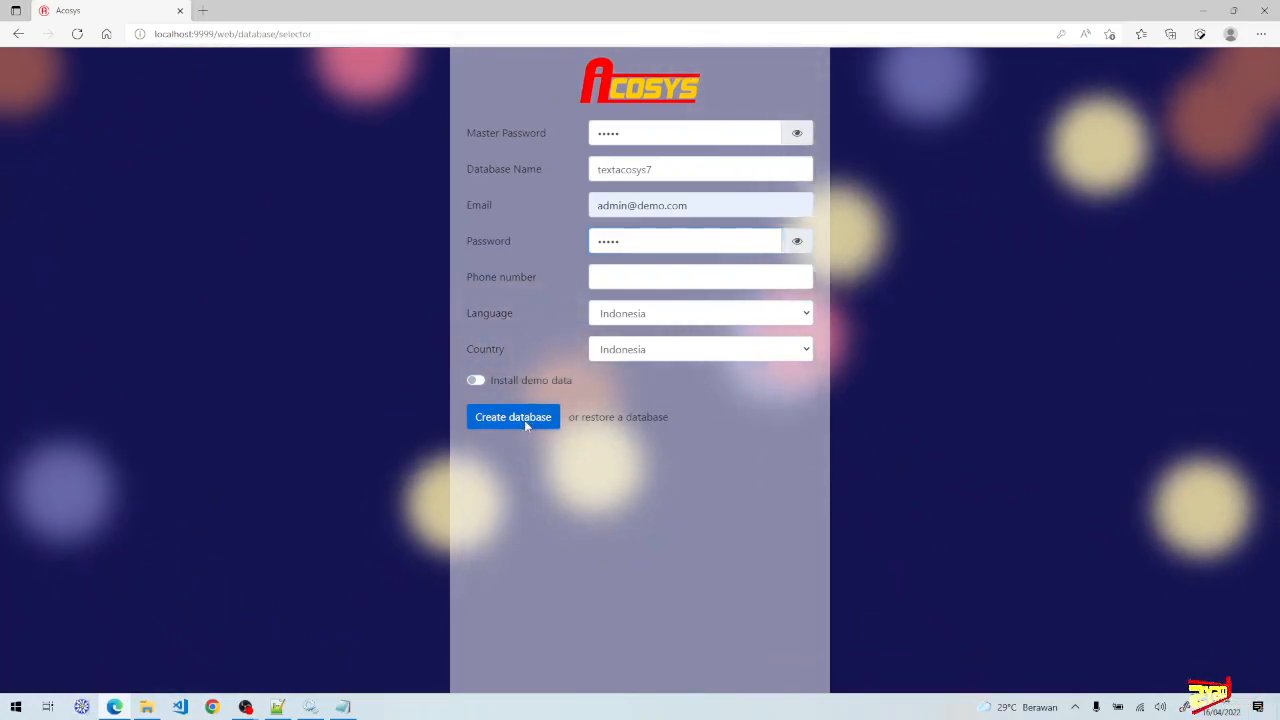
left_click(524, 420)
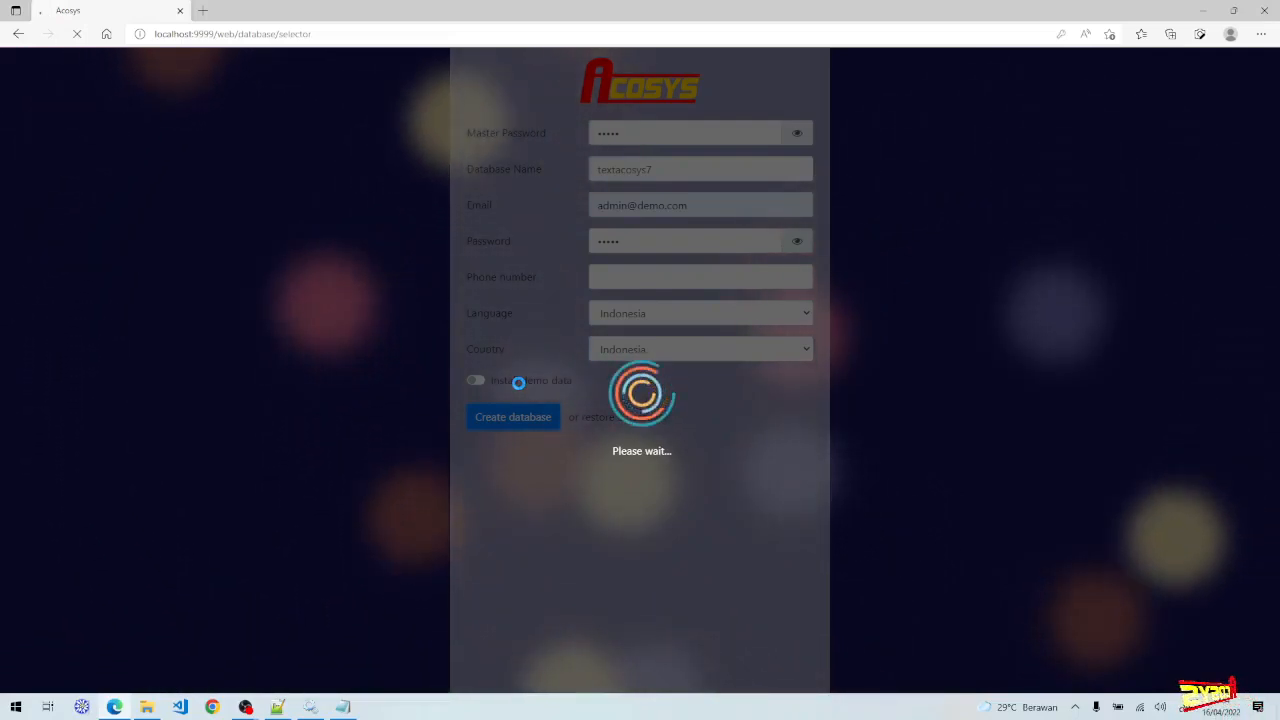
- Switch to the acosys.conf file in Notepad++ while textacosys7 is being created
left_click(293, 708)
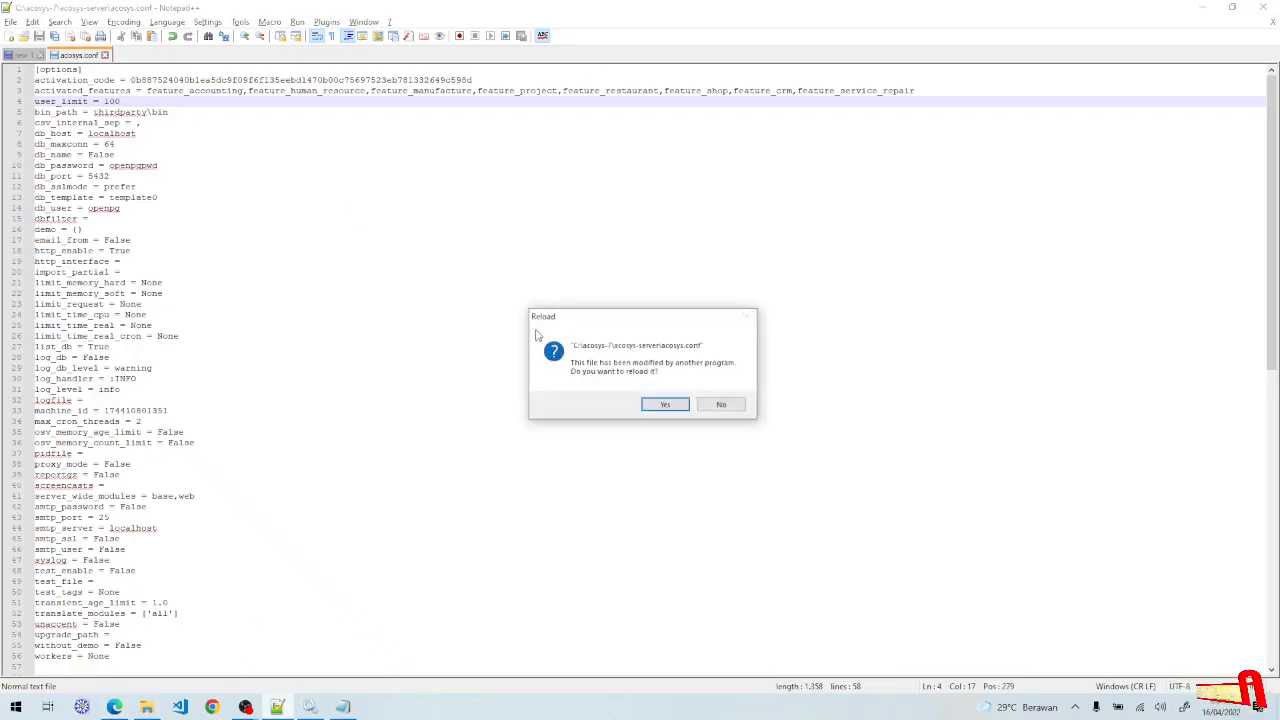
- Reload acosys.conf, step through the activated_features names, then return to Acosys in Edge
left_click(666, 406)
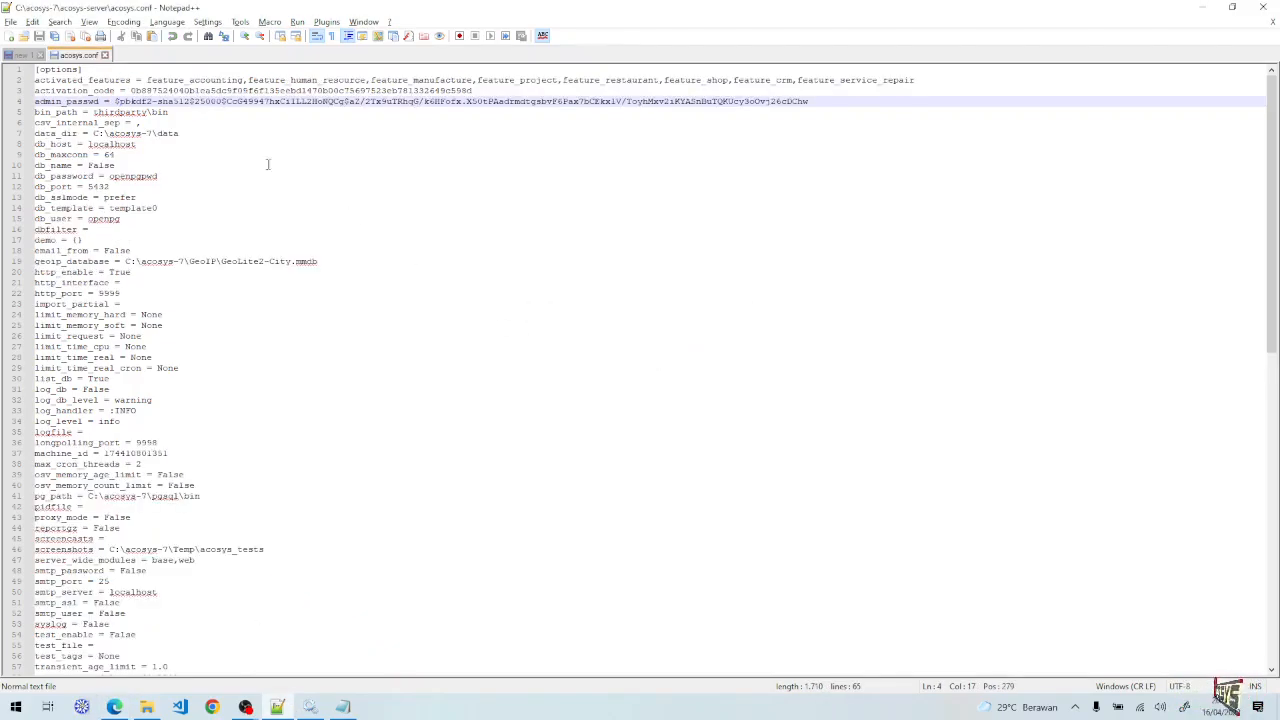
left_click(190, 80)
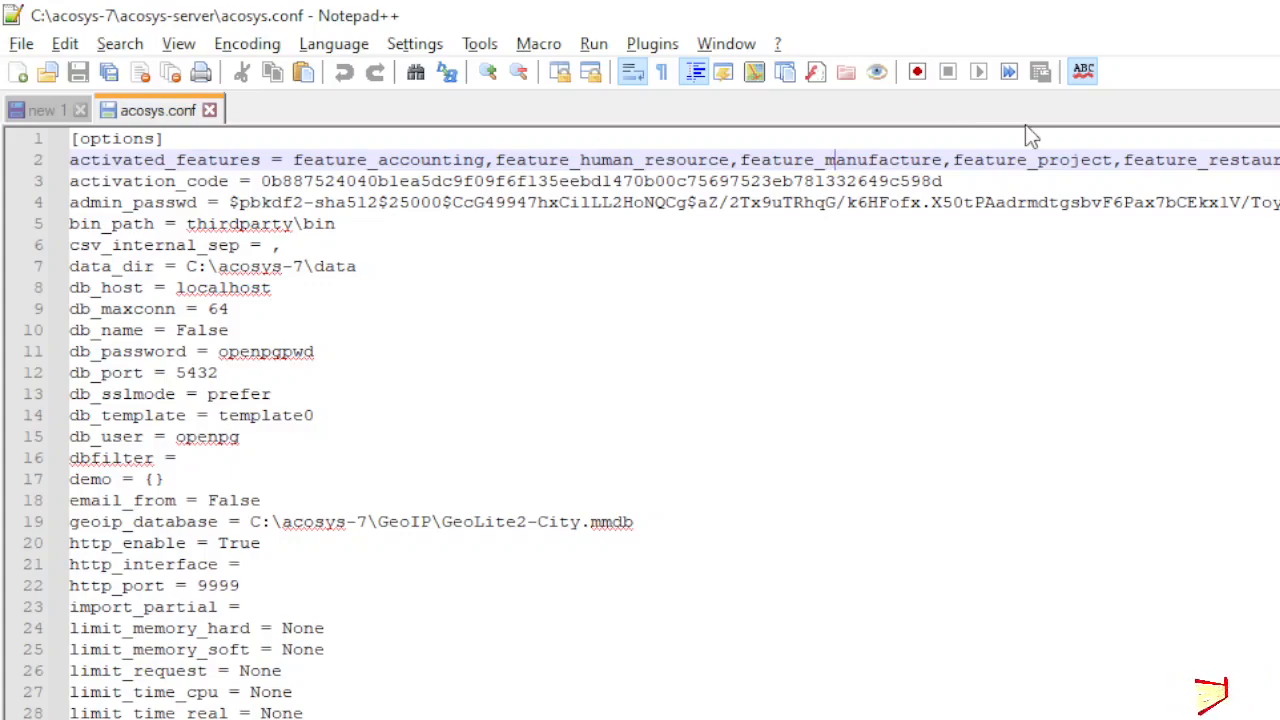
key("ctrl+Right")
key("ctrl+Right")
key("ctrl+Right")
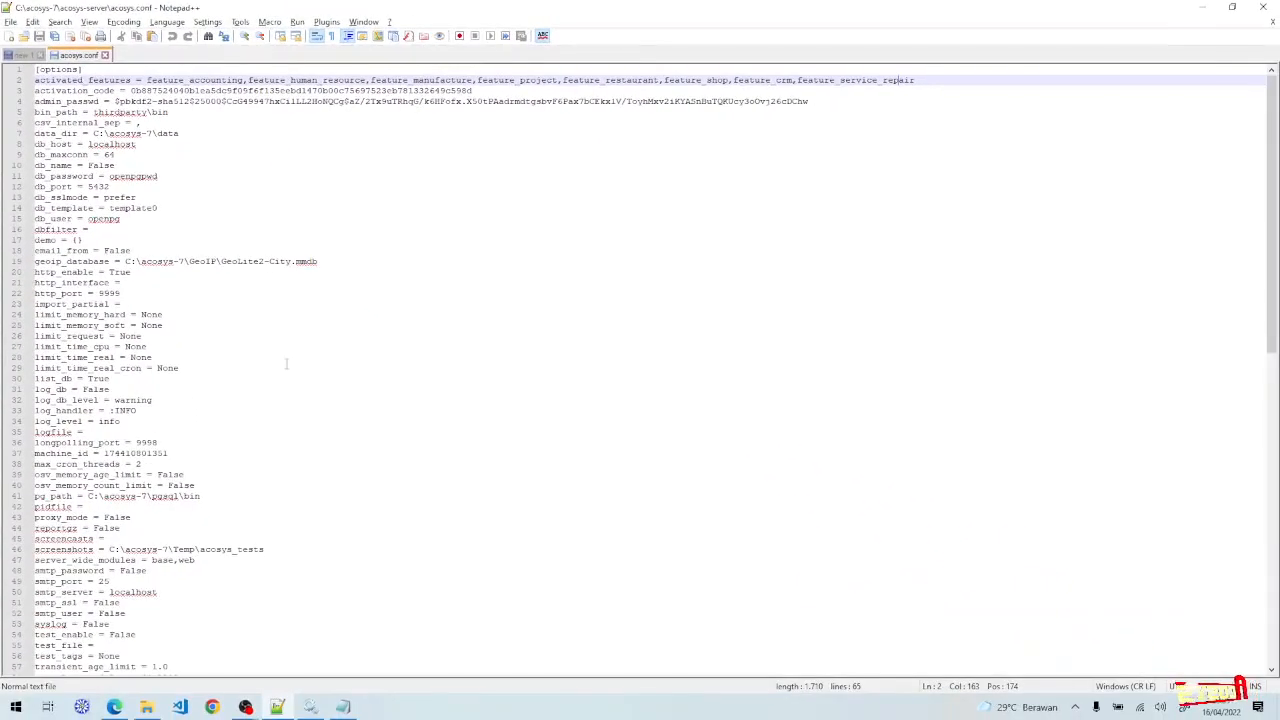
left_click(118, 709)
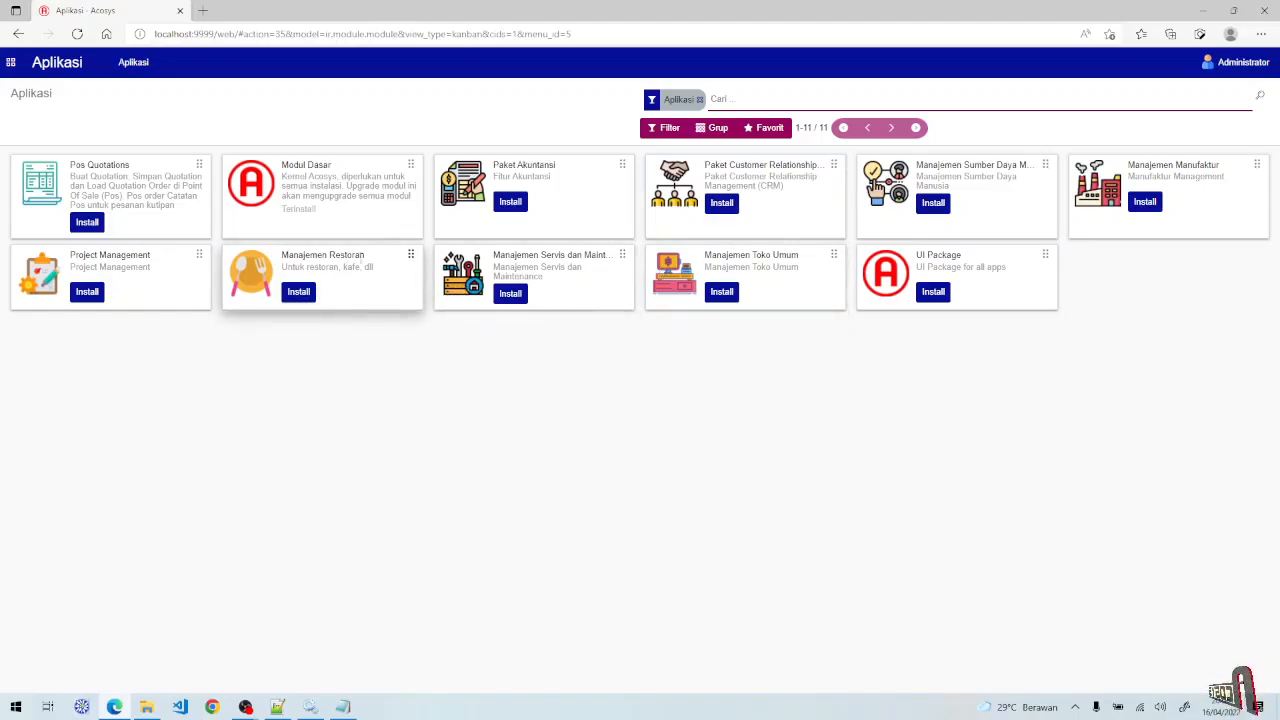
- Install the Manajemen Restoran app from its card in the Aplikasi list
left_click(298, 296)
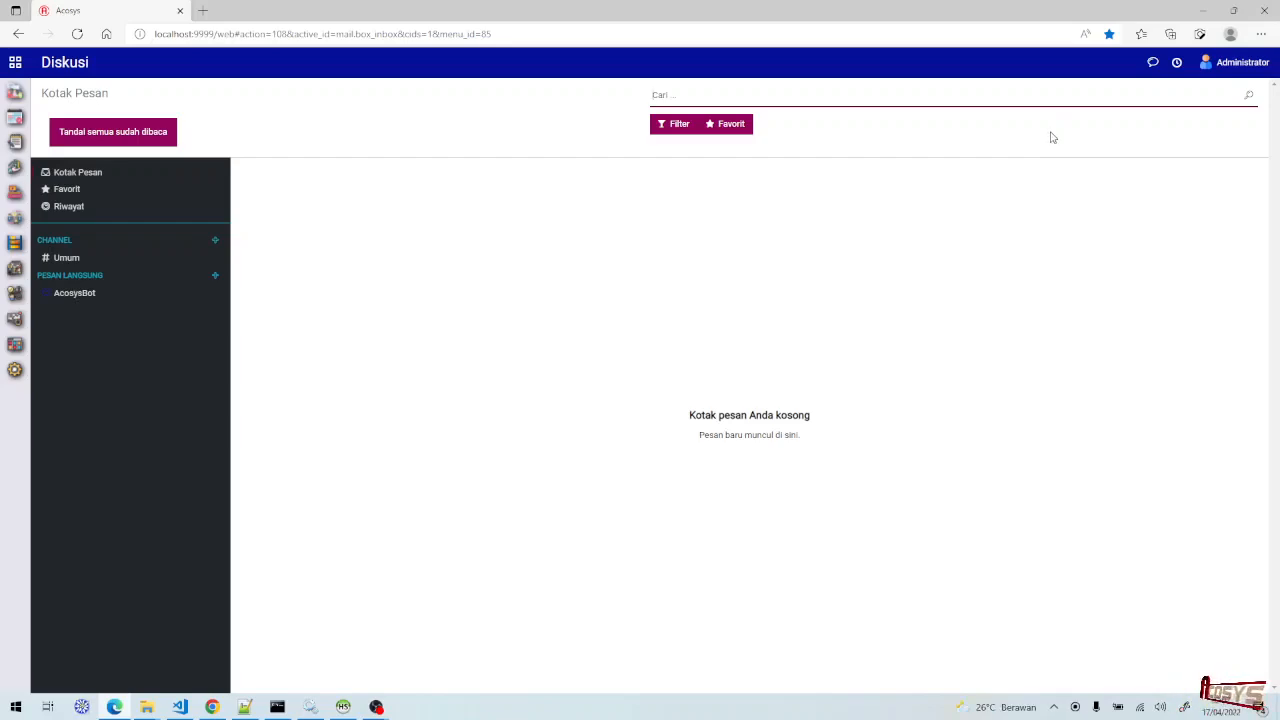
- Install the Acosys site as a standalone Edge app named 'Acosys 7' from the browser menu
left_click(1262, 36)
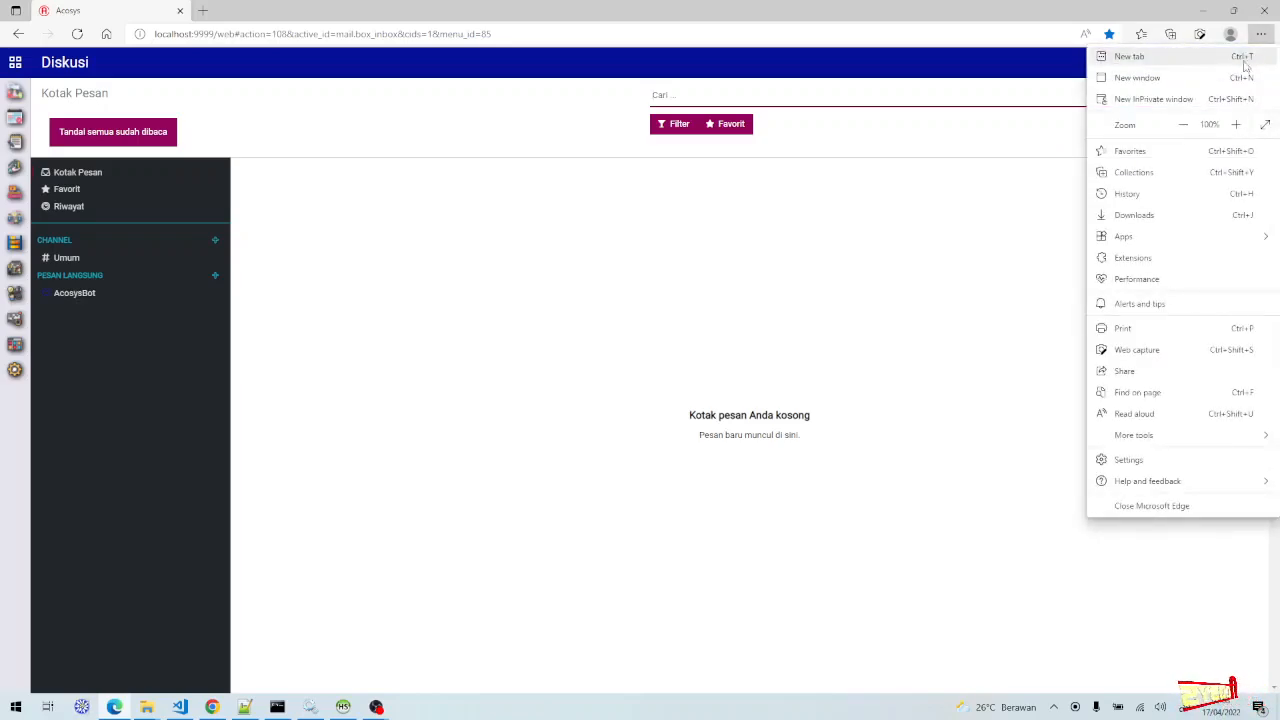
mouse_move(1157, 240)
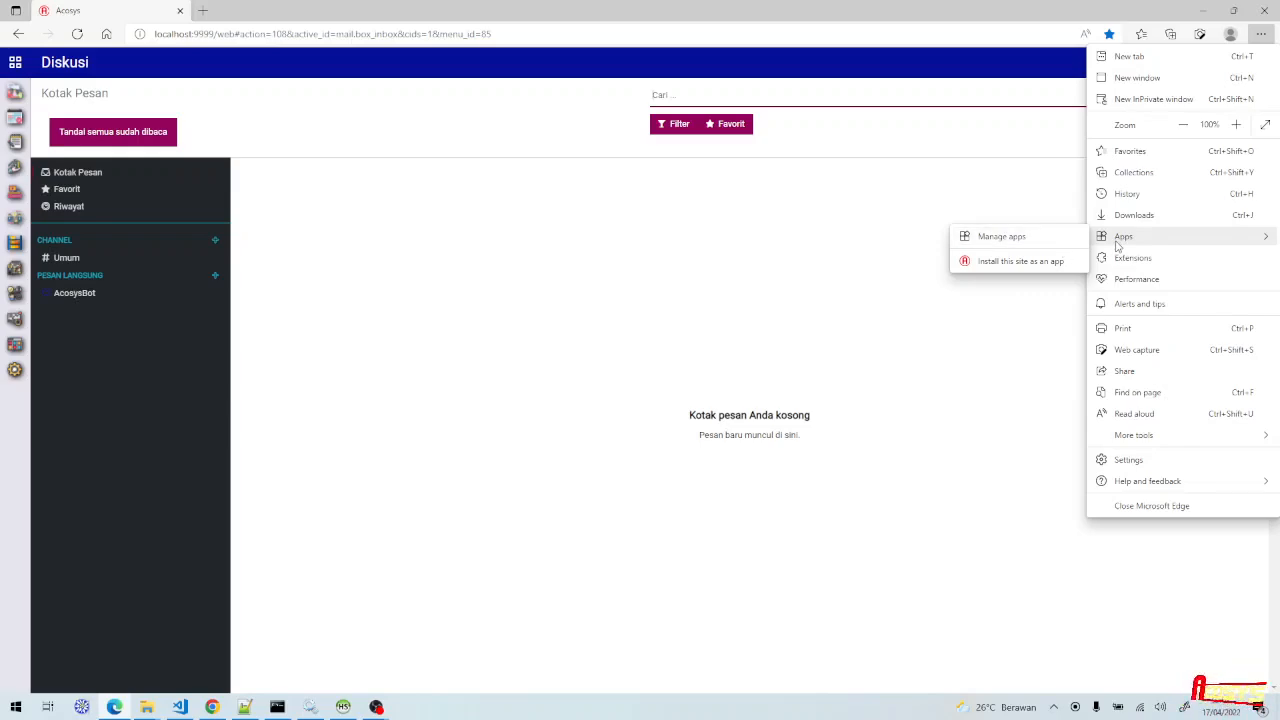
left_click(1263, 42)
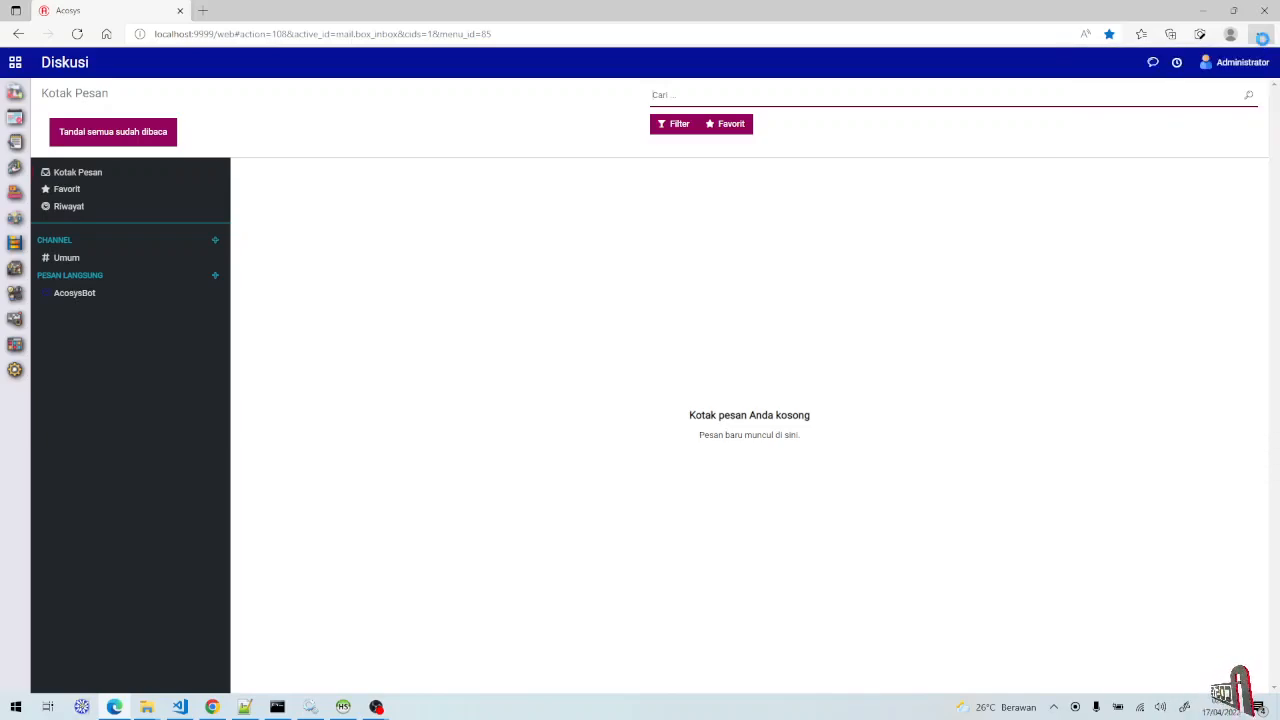
left_click(1263, 42)
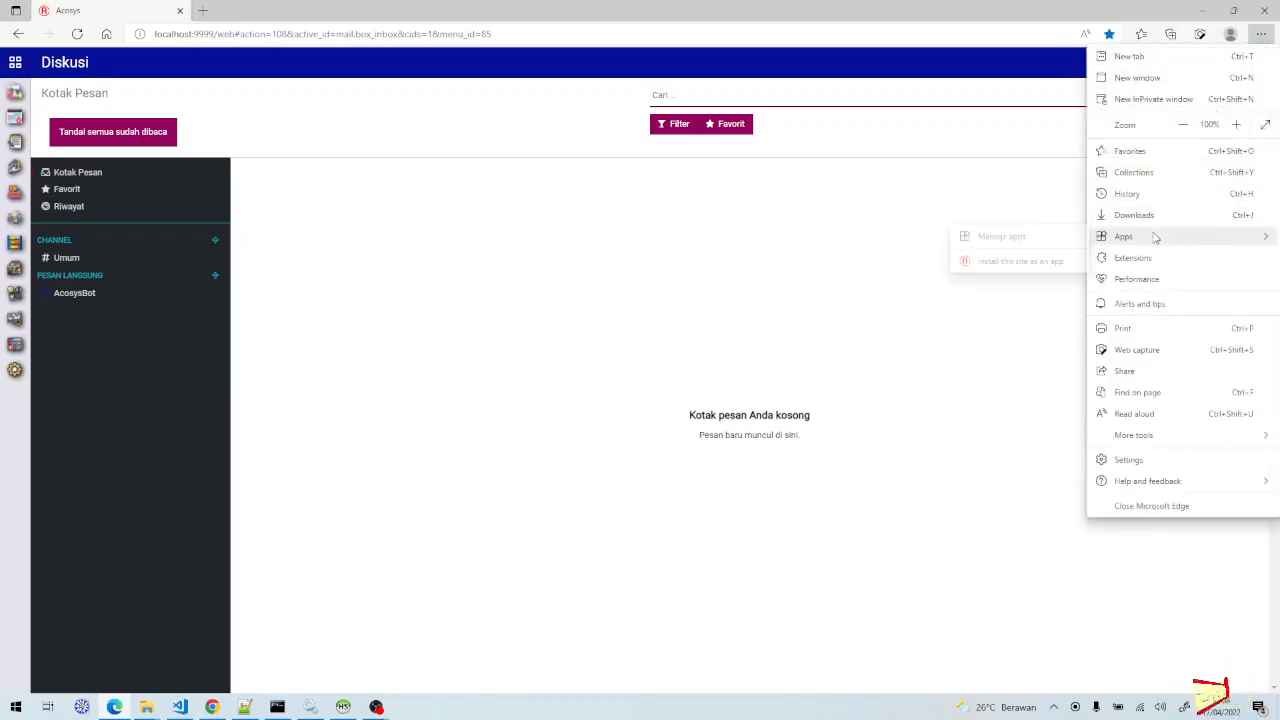
left_click(1050, 264)
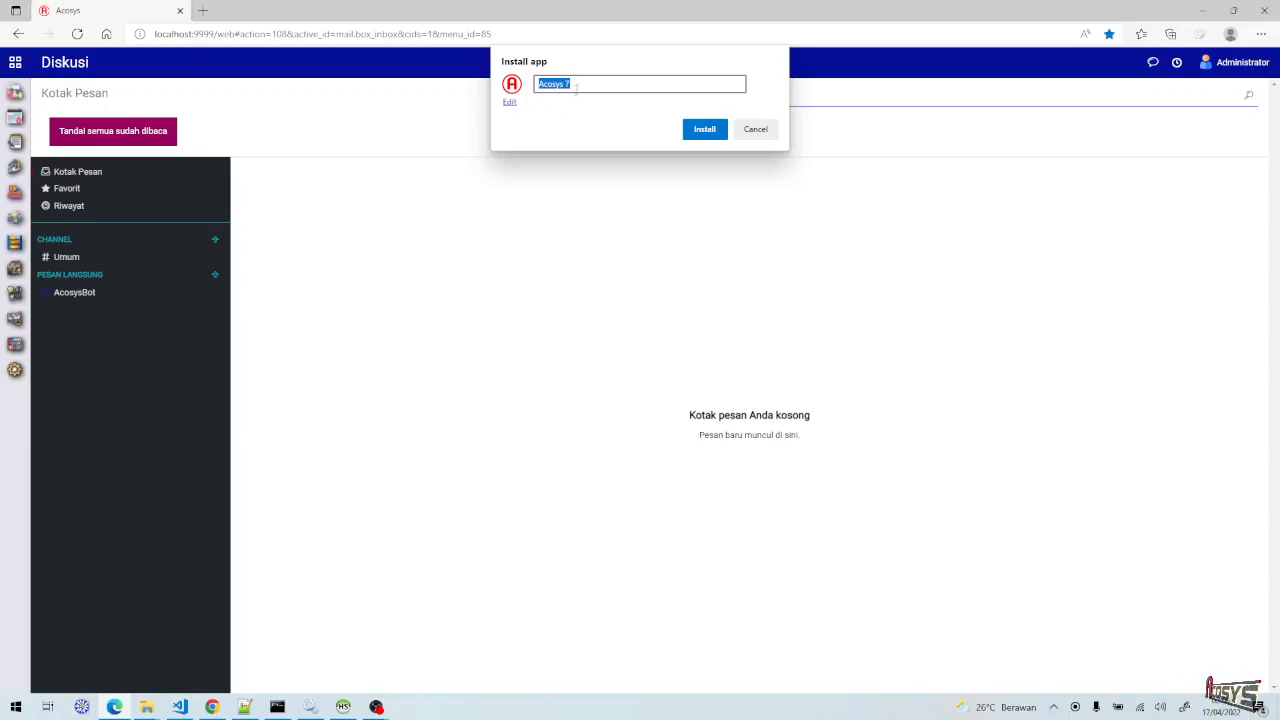
left_click(705, 136)
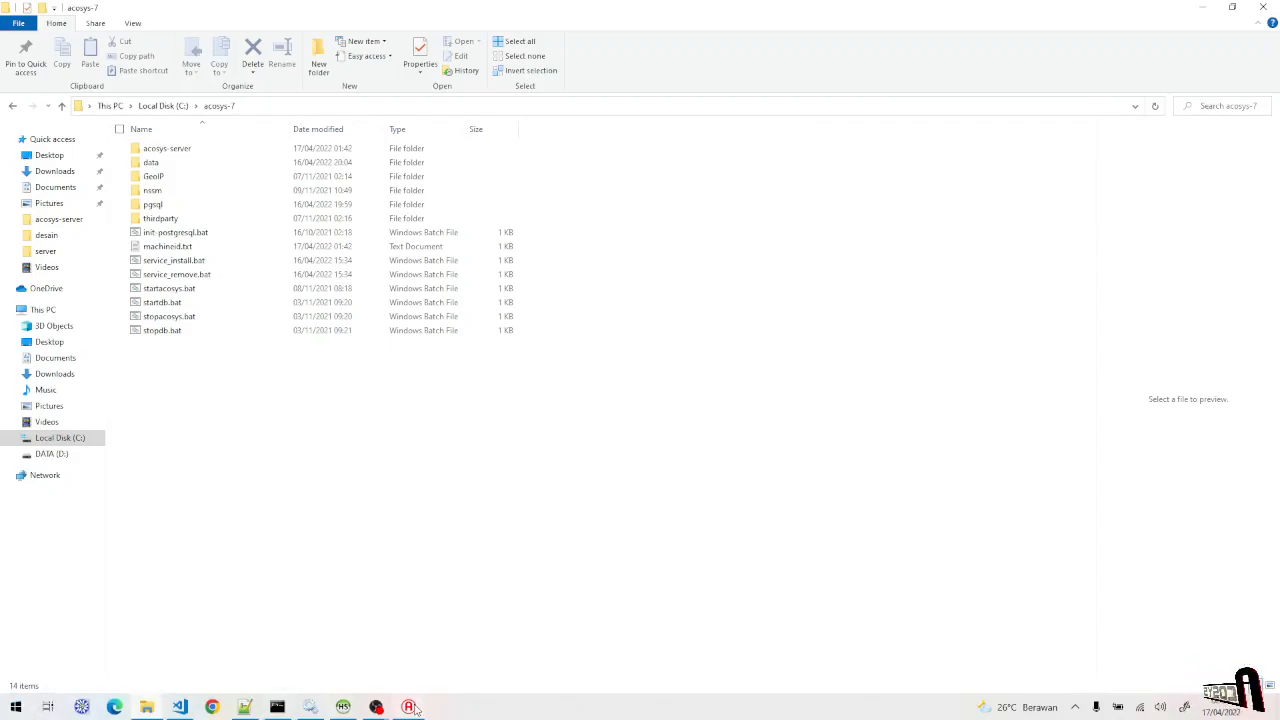
- Bring the Acosys 7 app window forward and confirm it appears in the Start menu
mouse_move(415, 709)
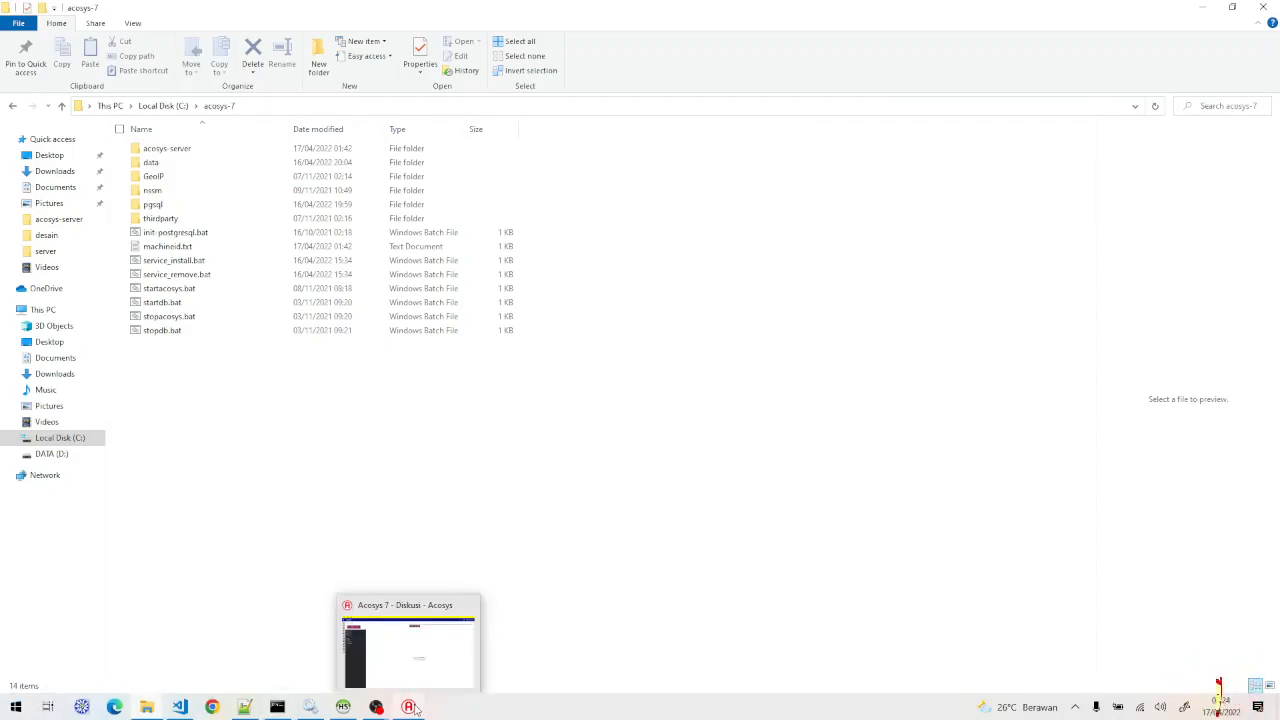
left_click(415, 684)
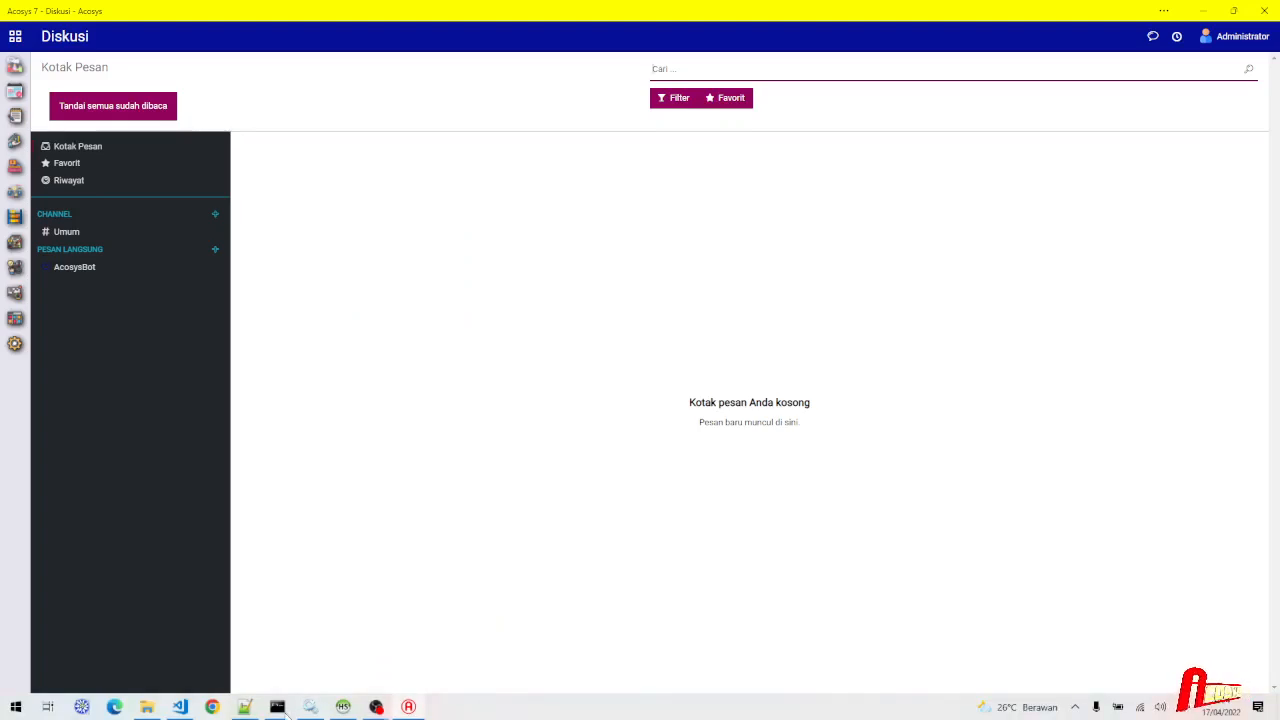
left_click(16, 707)
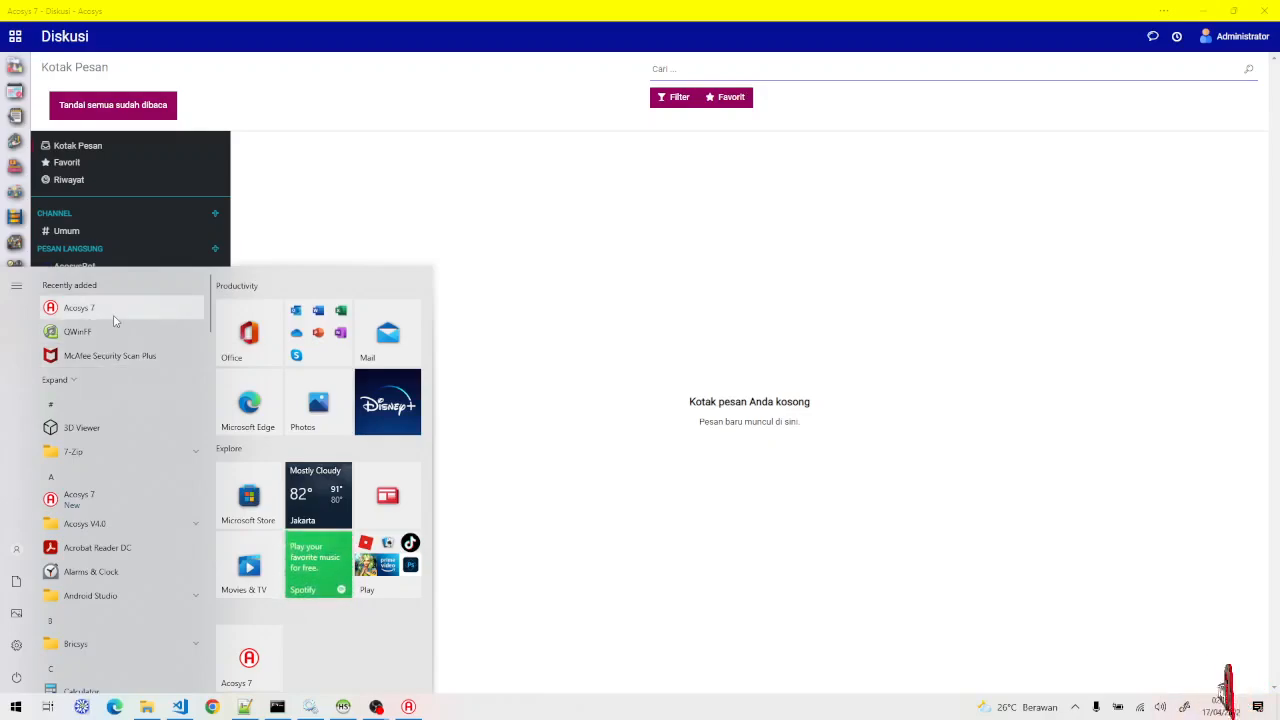
left_click(923, 178)
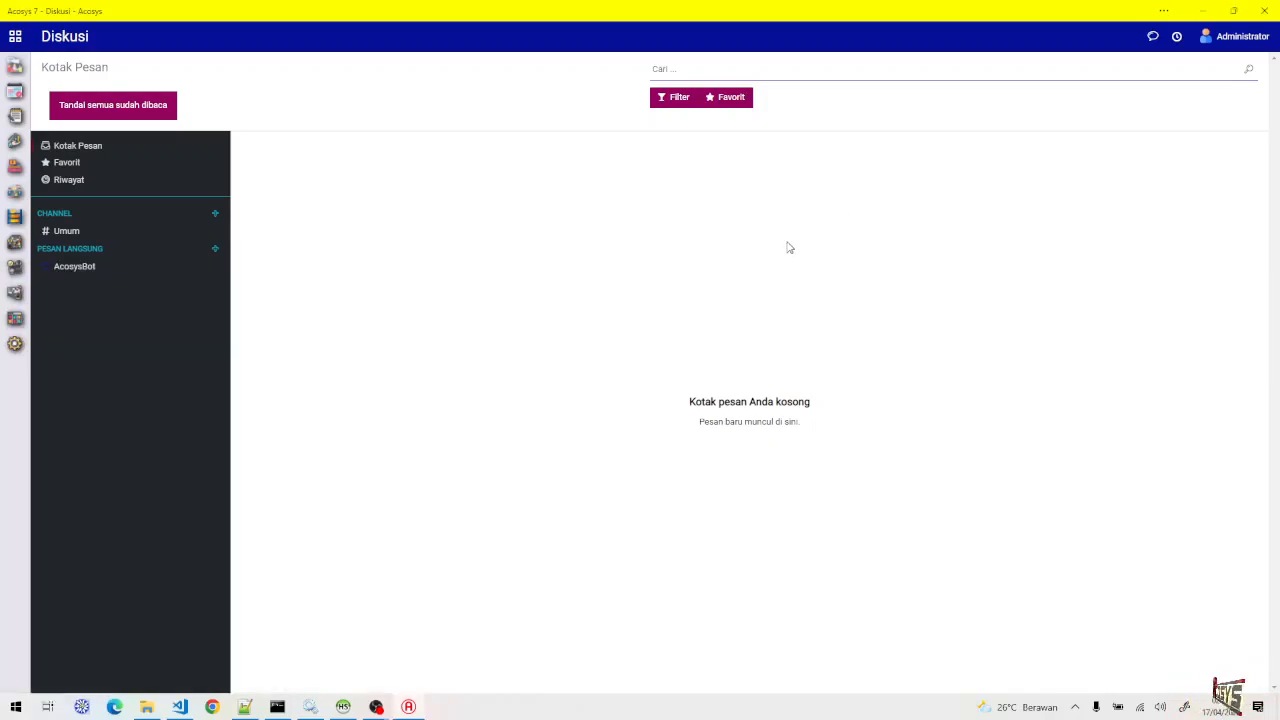